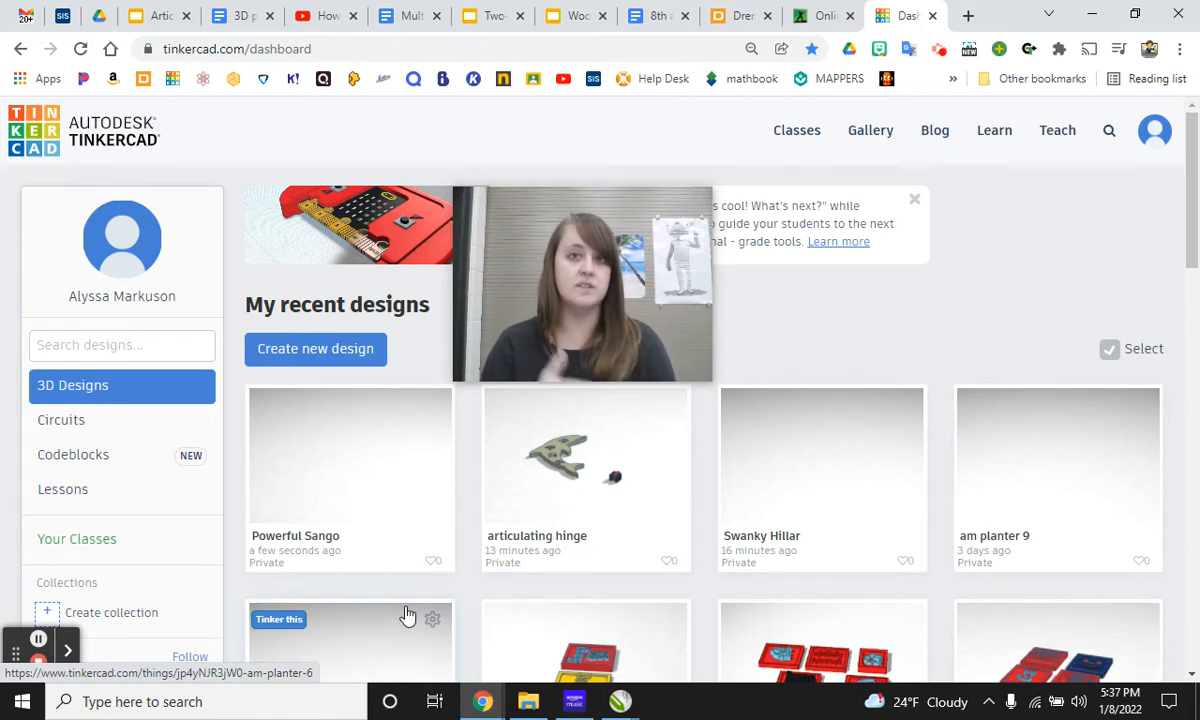
- Create a new 3D design and rename it "am hinge"
left_click(272, 358)
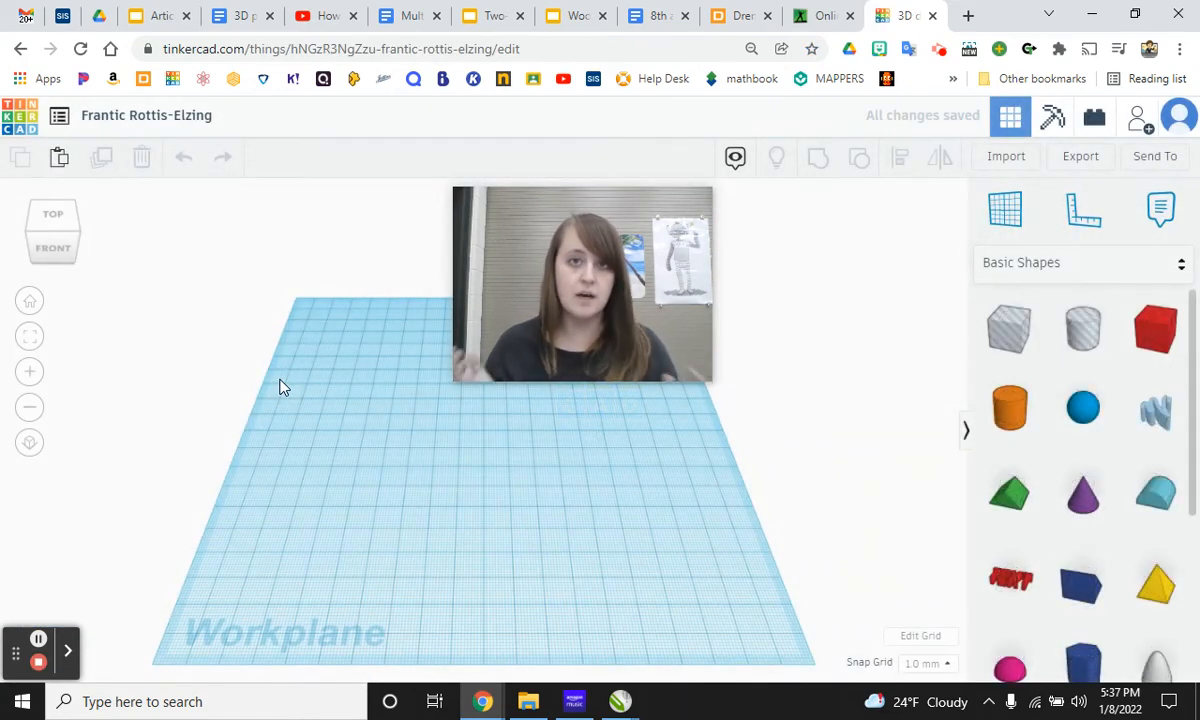
left_click(141, 116)
type("hinge")
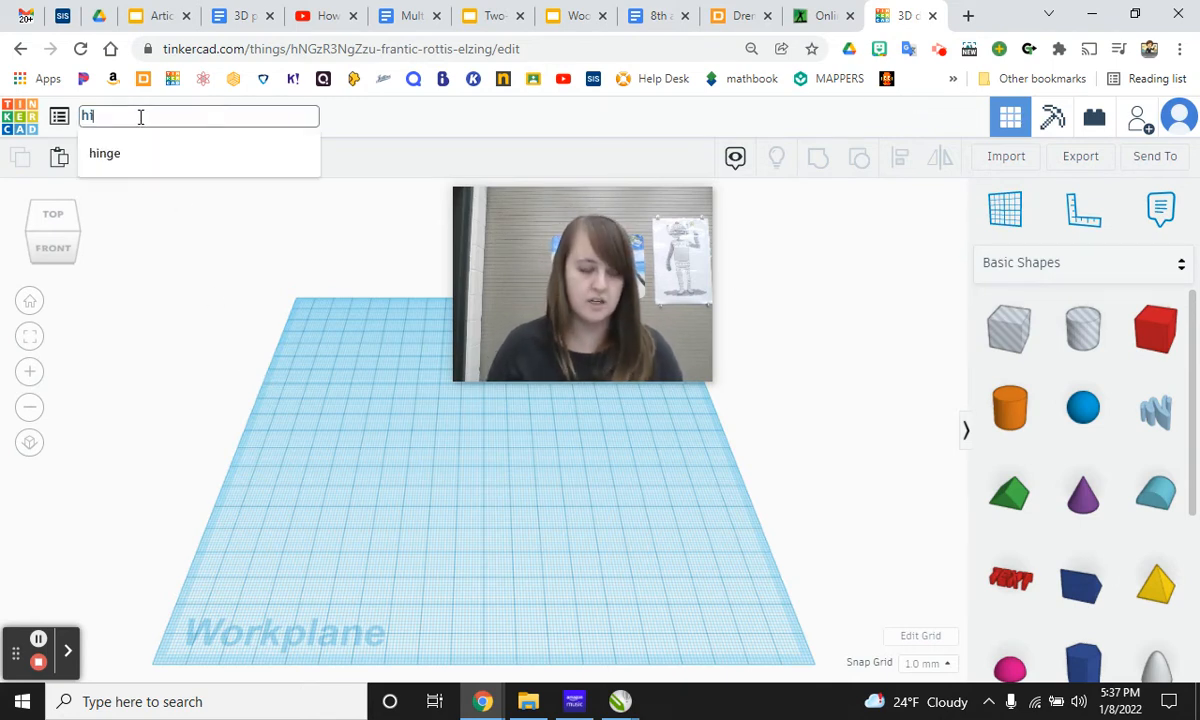
key("BackSpace")
key("BackSpace")
key("BackSpace")
key("BackSpace")
key("BackSpace")
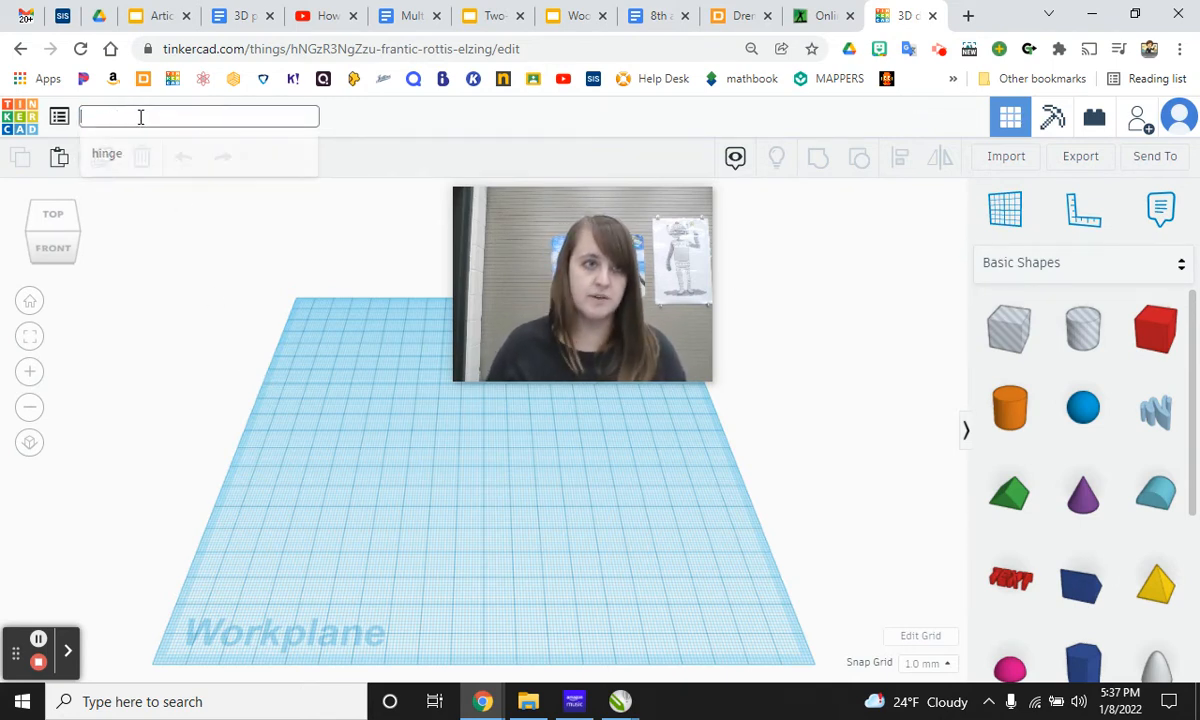
type("am hinge")
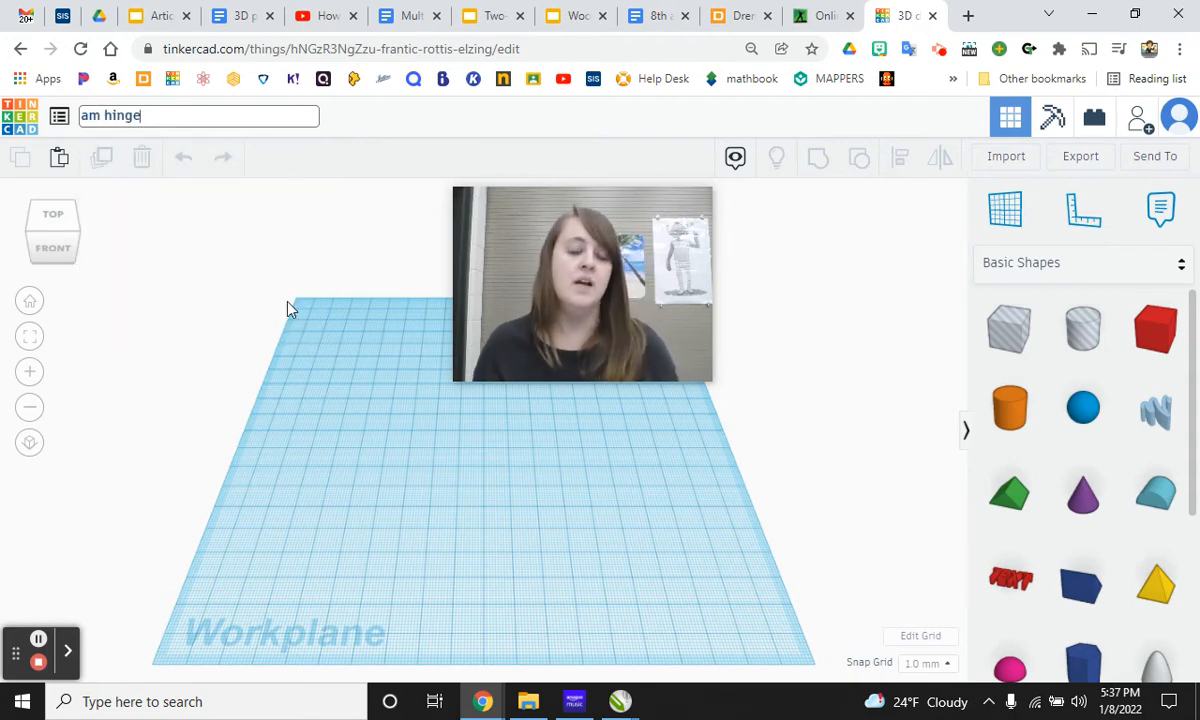
left_click(723, 537)
- Set the workplane grid to inches with the Dremel 3D40/3D45 preset and the snap grid to 1/16 in
left_click(920, 636)
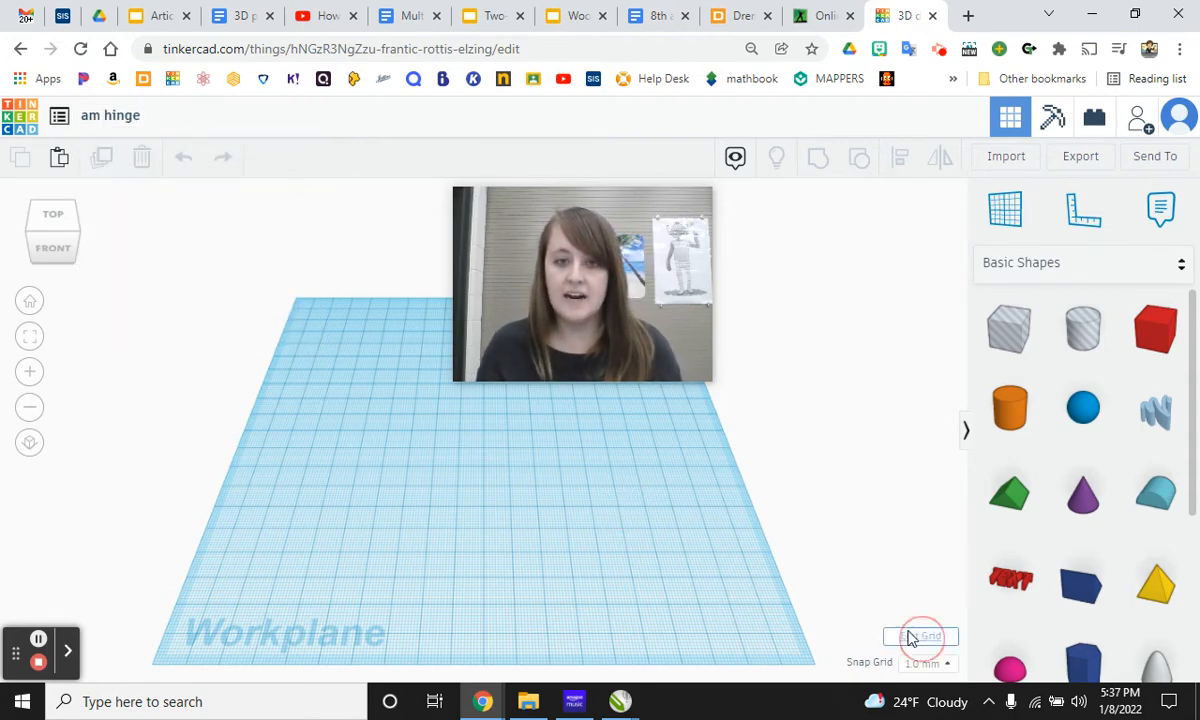
left_click_drag(625, 240, 795, 245)
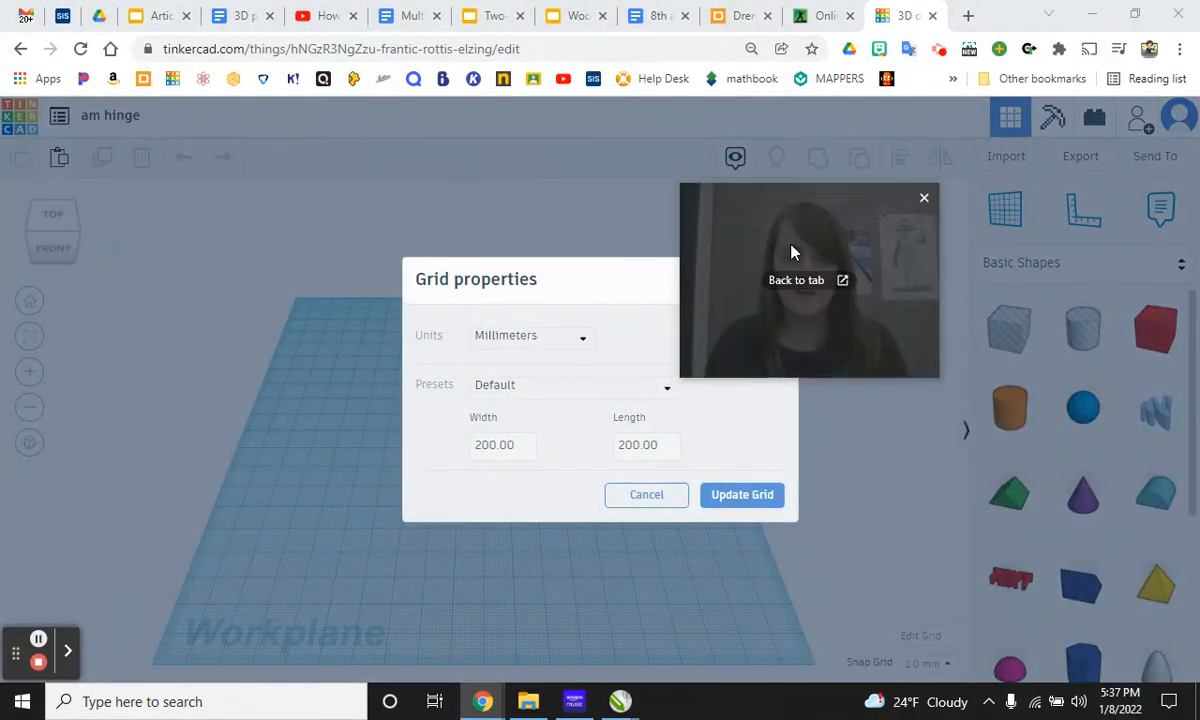
left_click(565, 340)
left_click(535, 392)
left_click(563, 396)
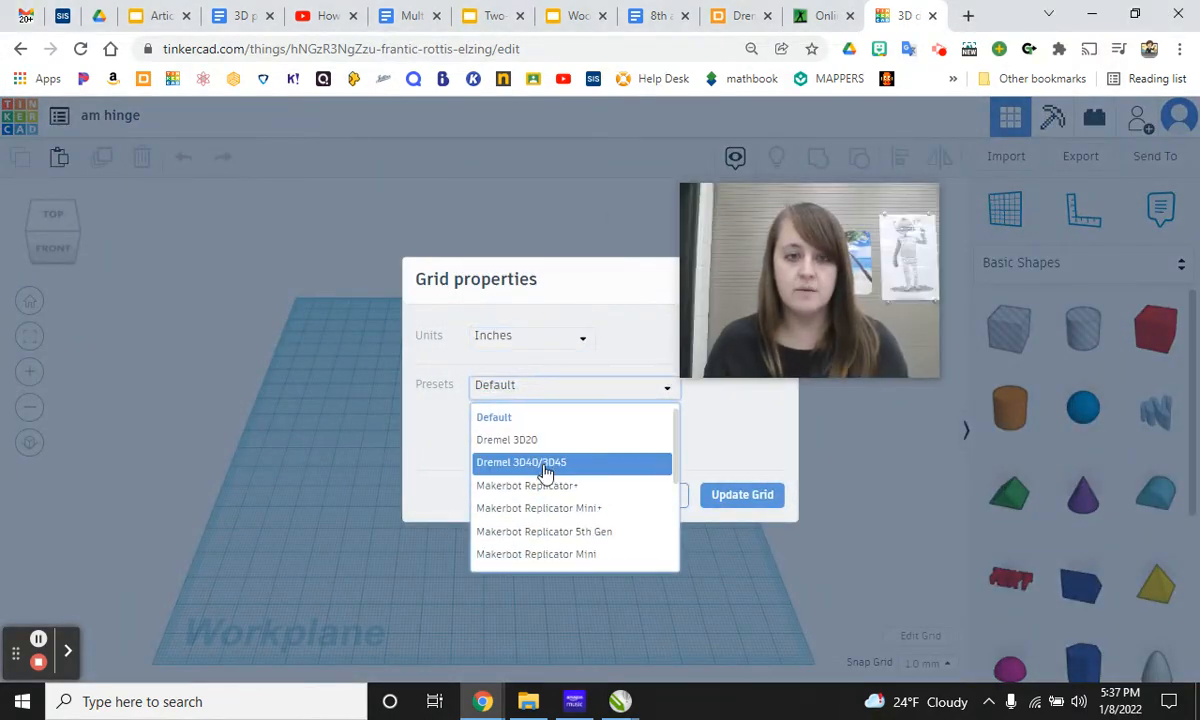
left_click(545, 473)
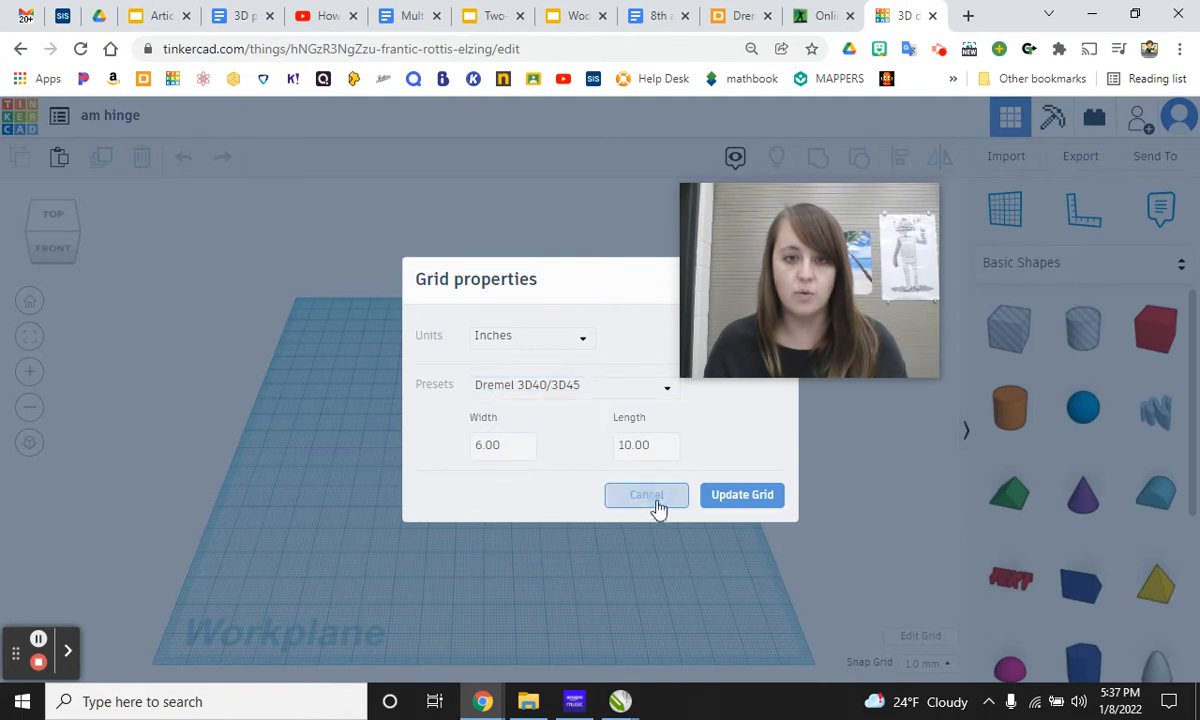
left_click(742, 496)
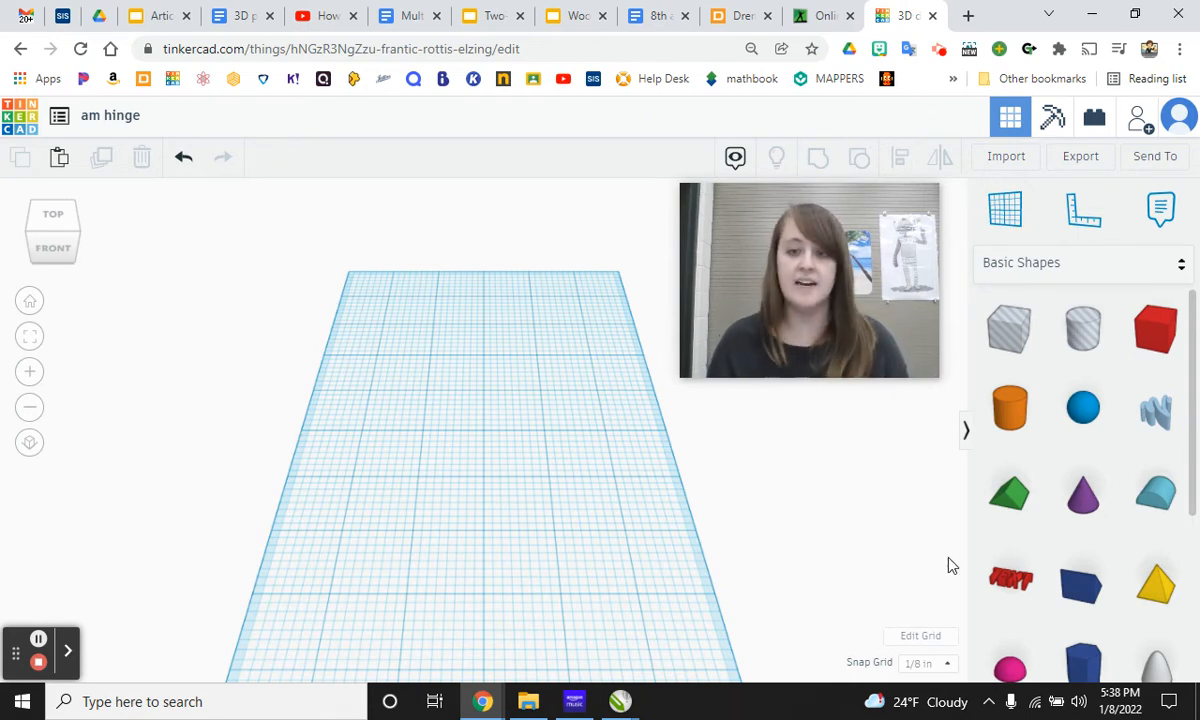
left_click(925, 664)
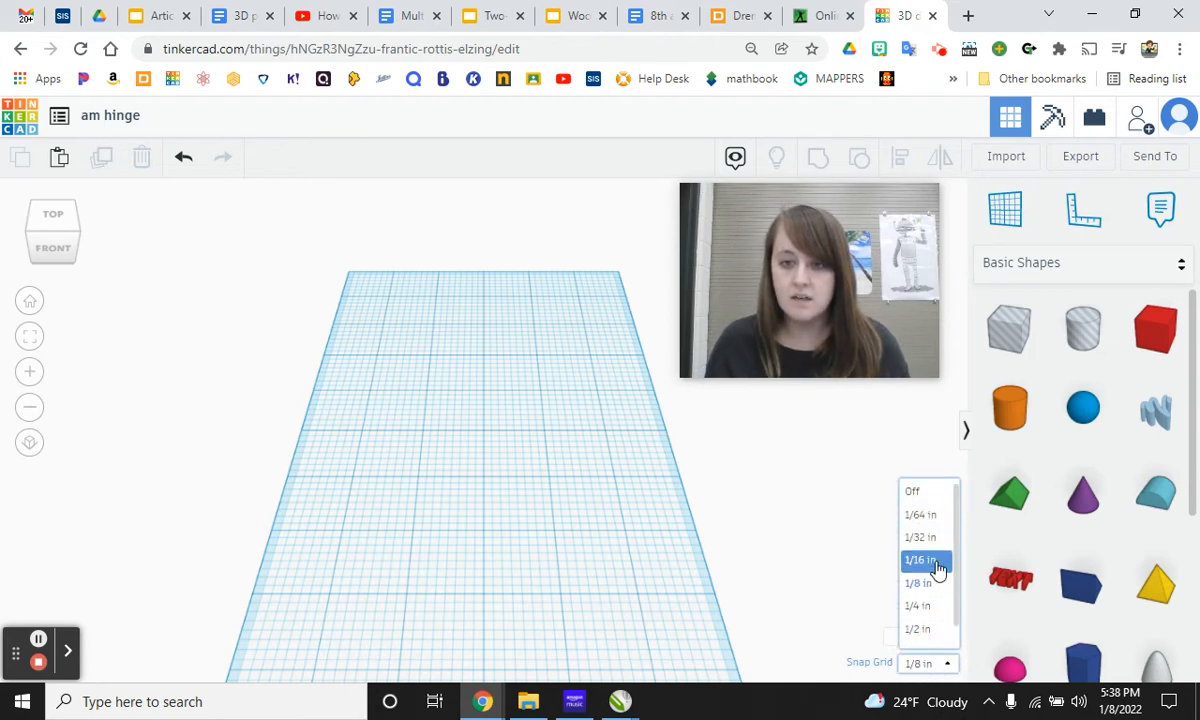
left_click(938, 568)
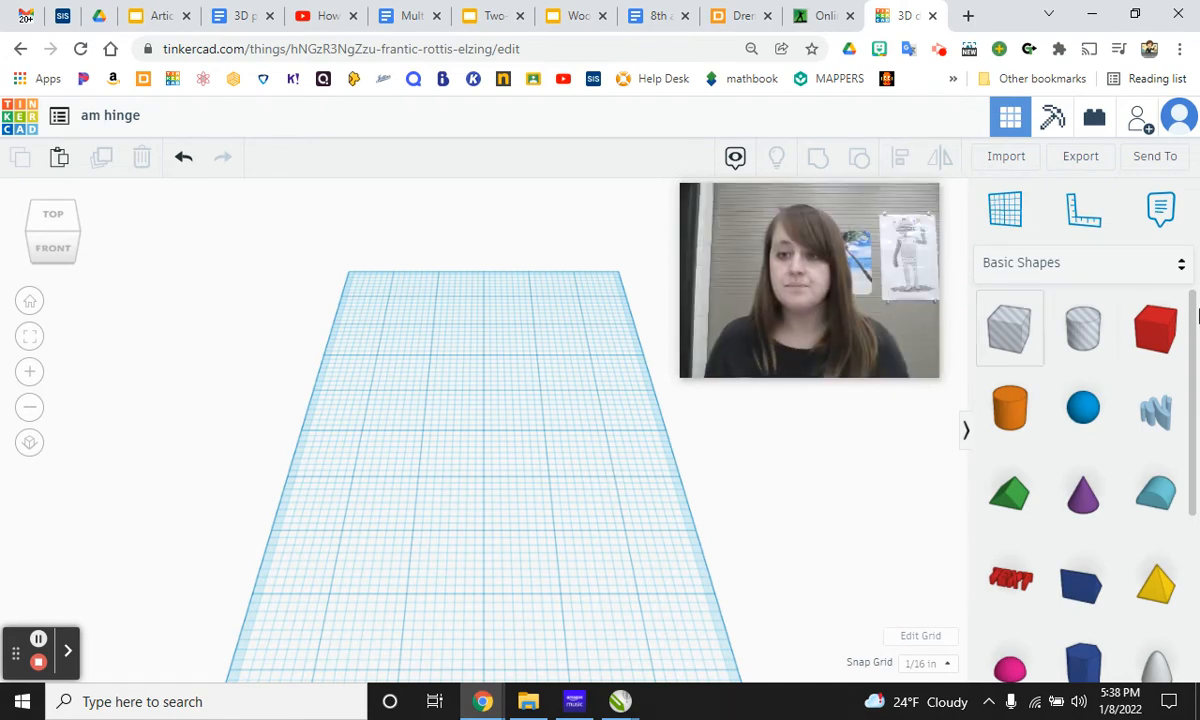
- Place a red box near the middle of the workplane and size its base to 0.5 in wide by 0.125 in deep
left_click_drag(1152, 334, 490, 485)
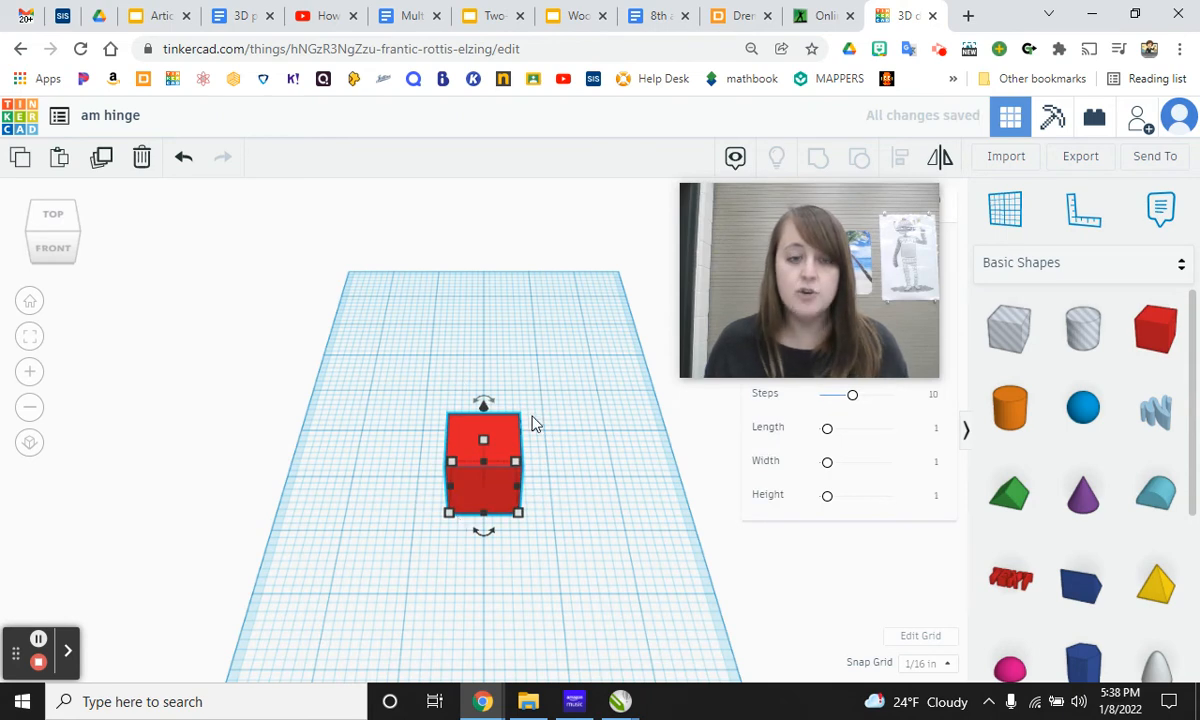
left_click(518, 514)
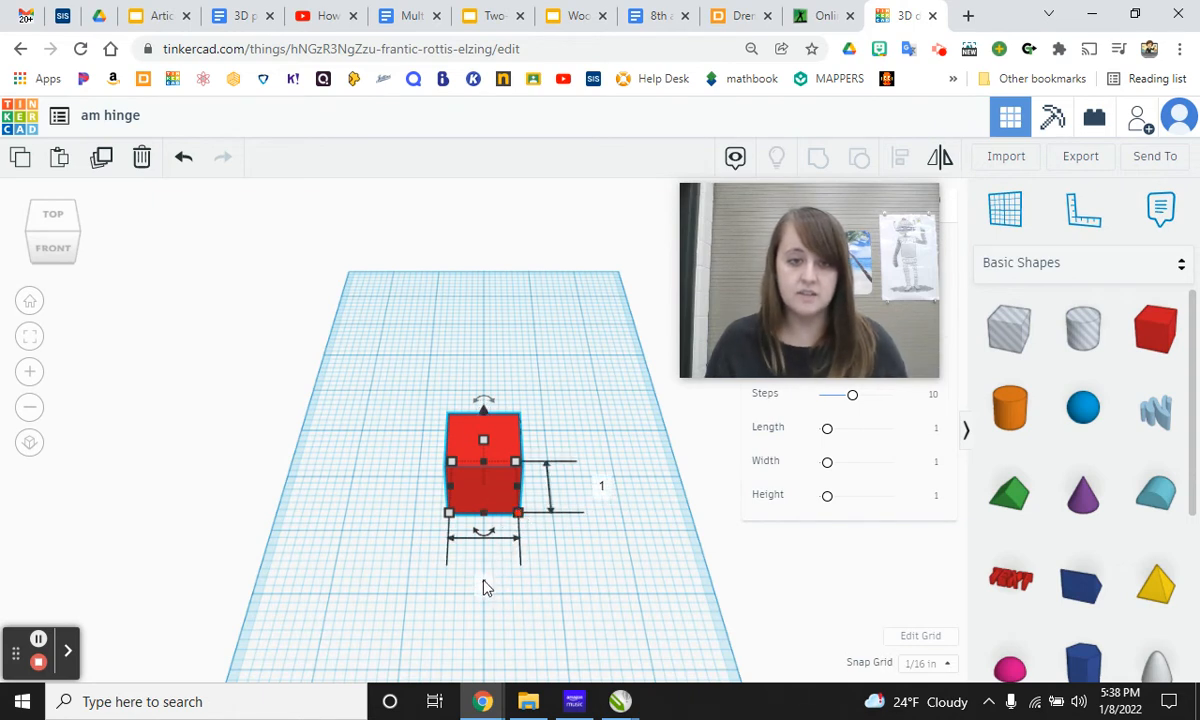
type("0.5")
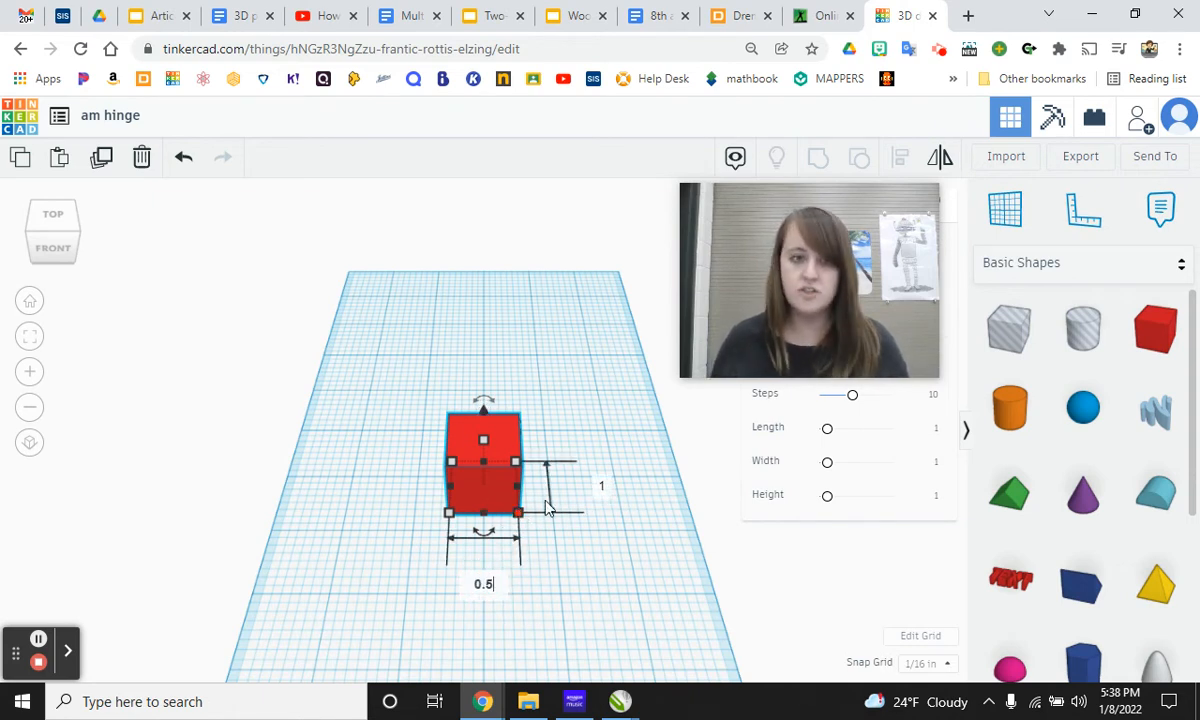
key("Return")
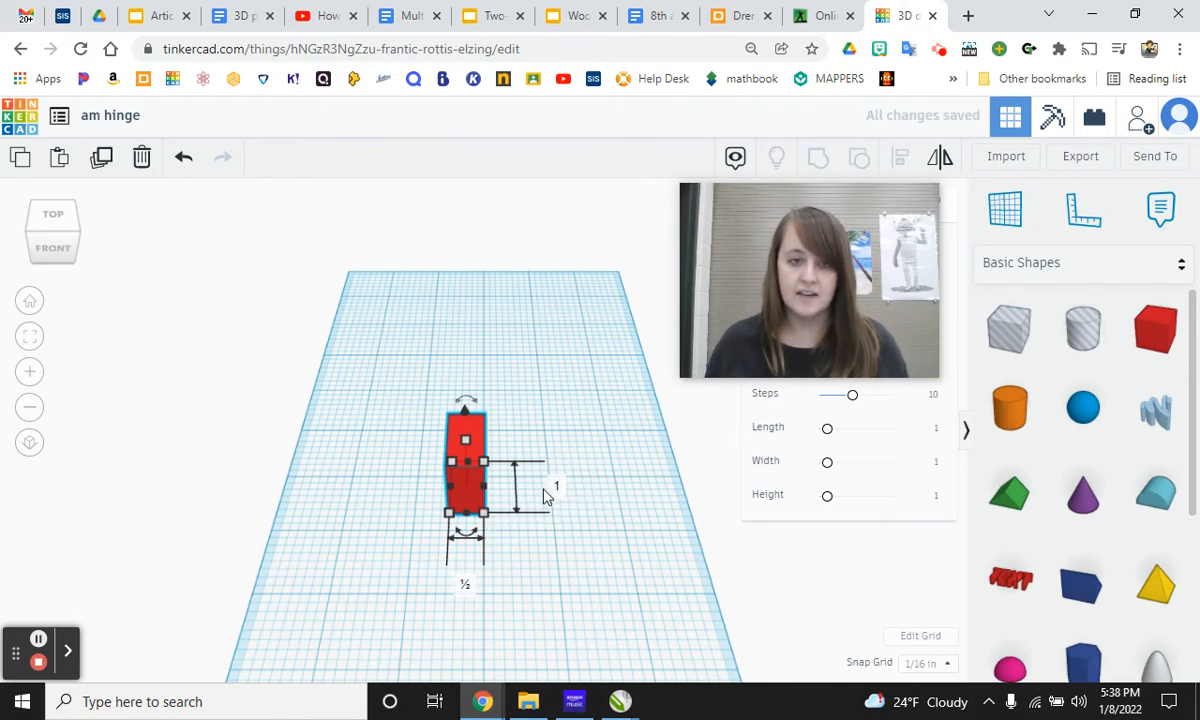
left_click(558, 486)
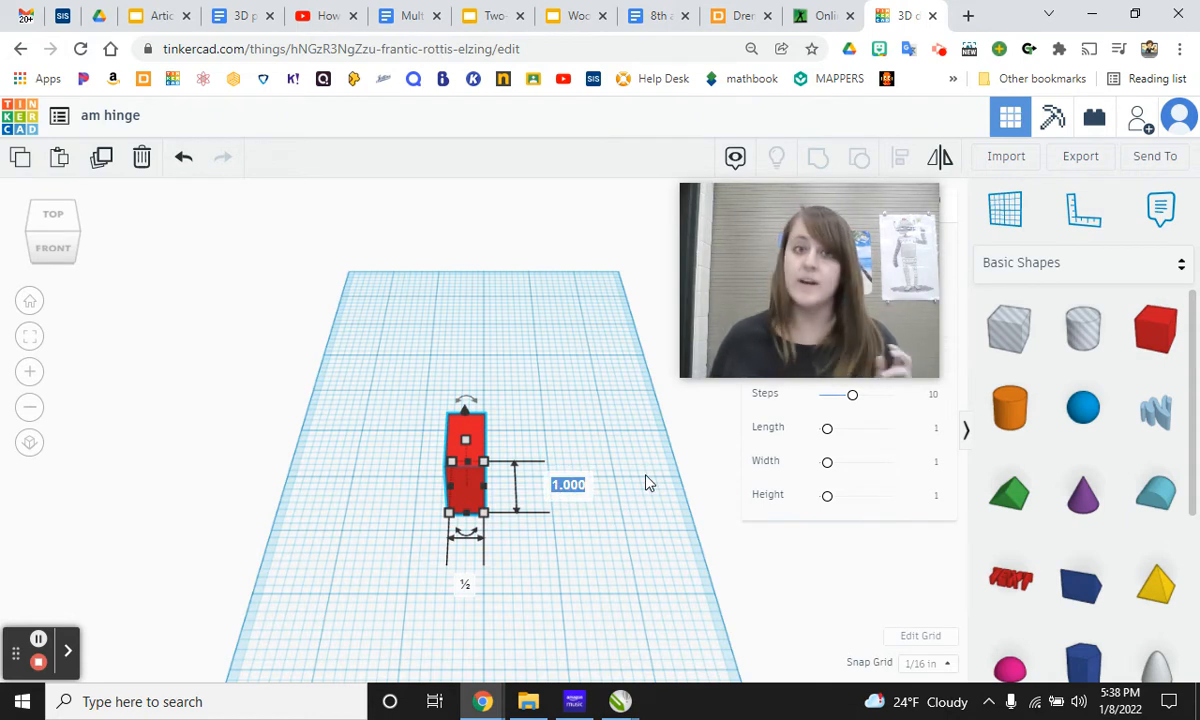
type("0.125")
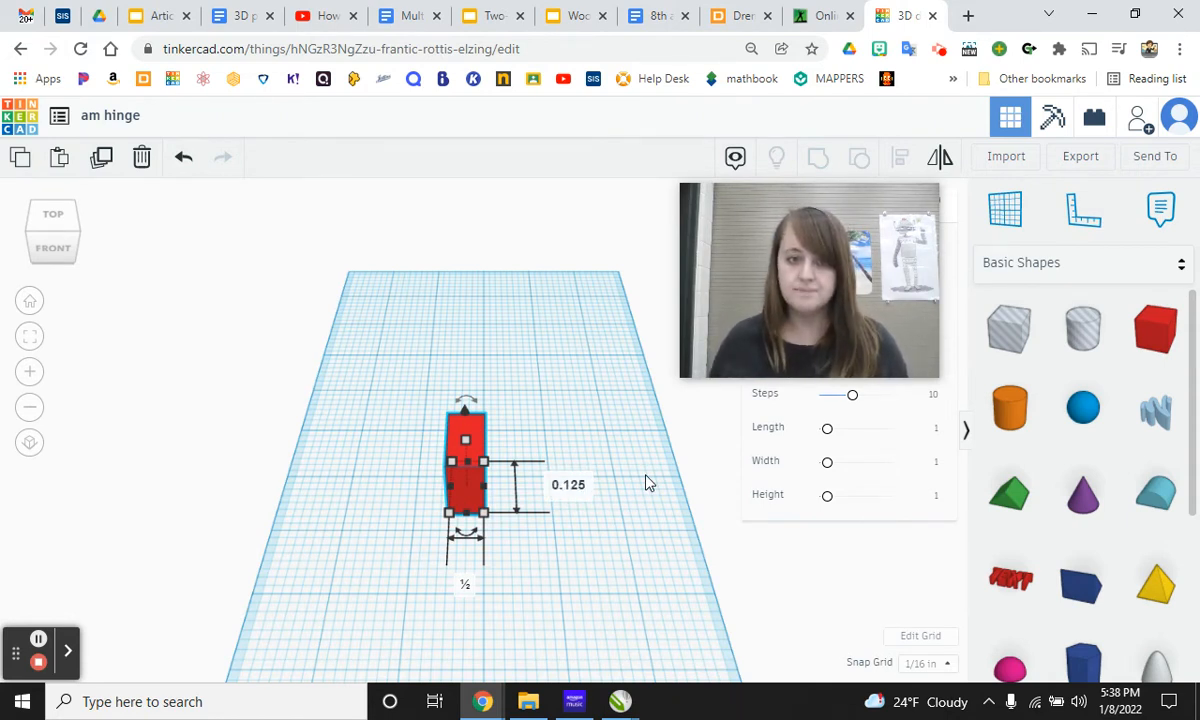
key("Return")
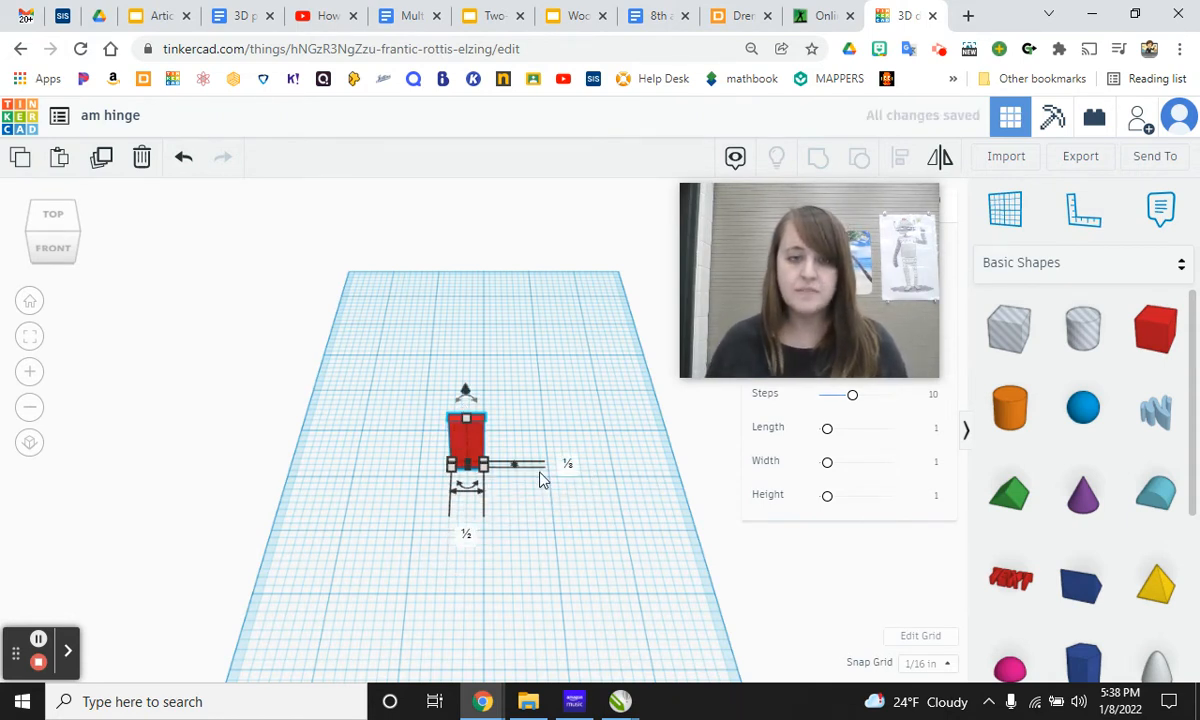
- Set the box's height to 0.375 in and shift it slightly to the right on the workplane
scroll(497, 462, "up", 1)
scroll(497, 462, "up", 4)
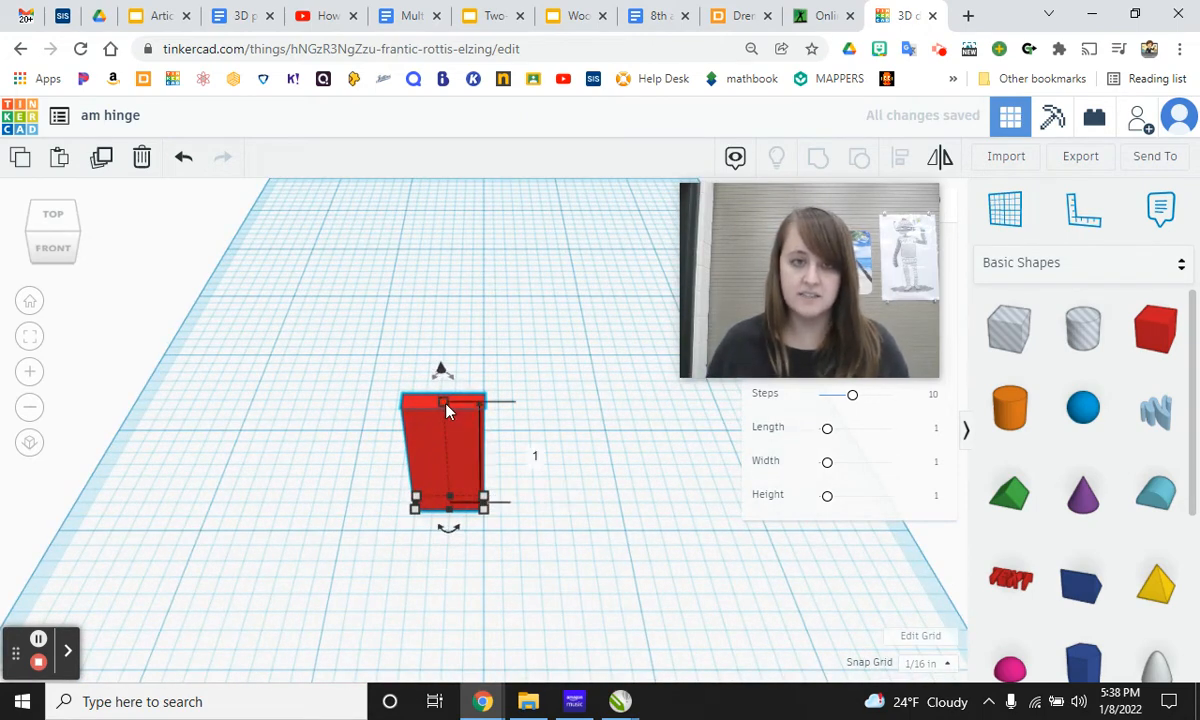
left_click(535, 457)
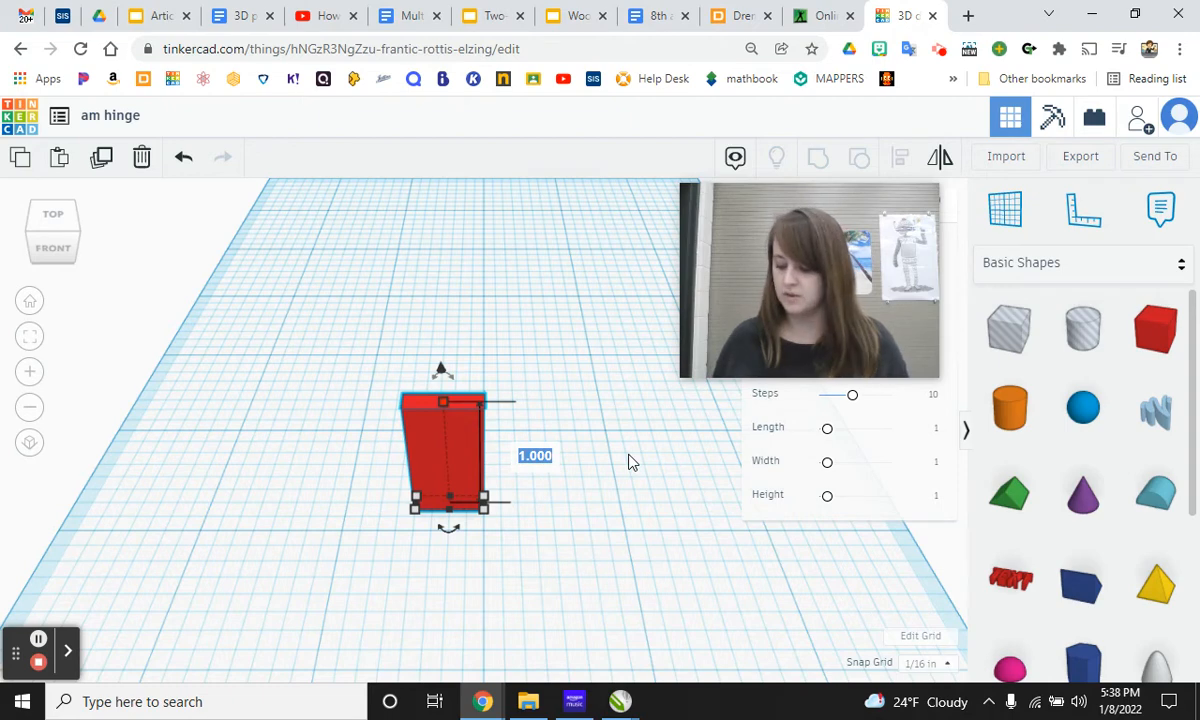
type("0.375")
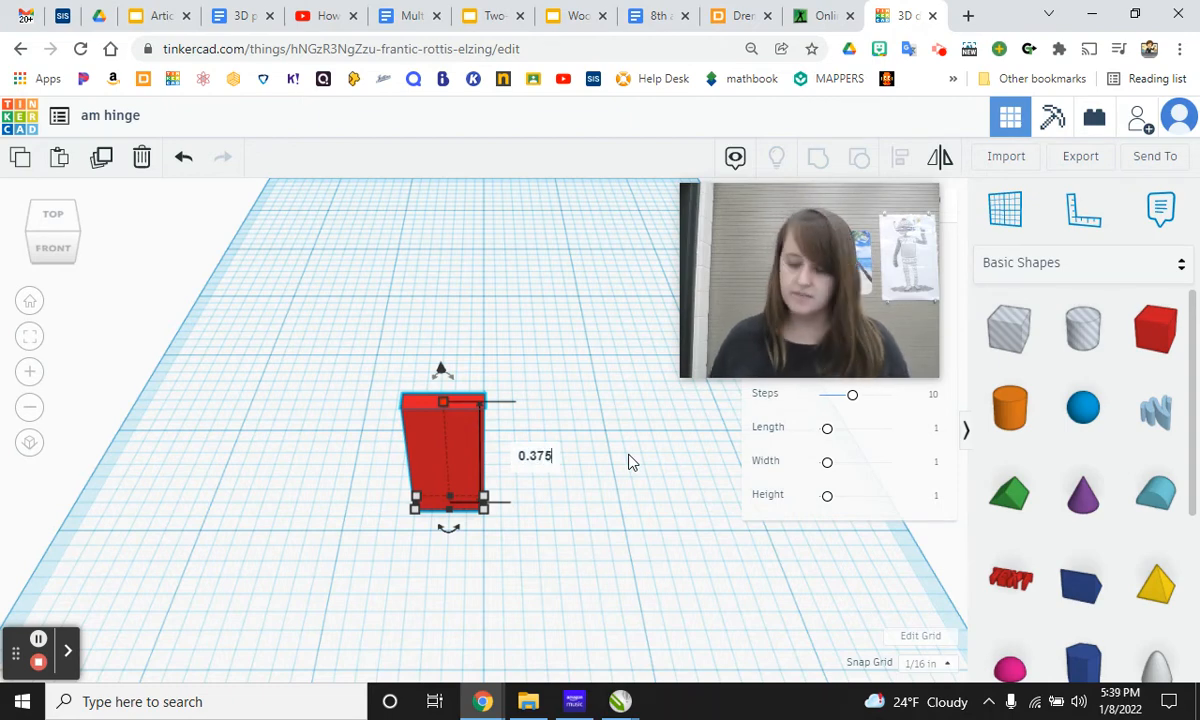
key("Return")
scroll(423, 523, "up", 3)
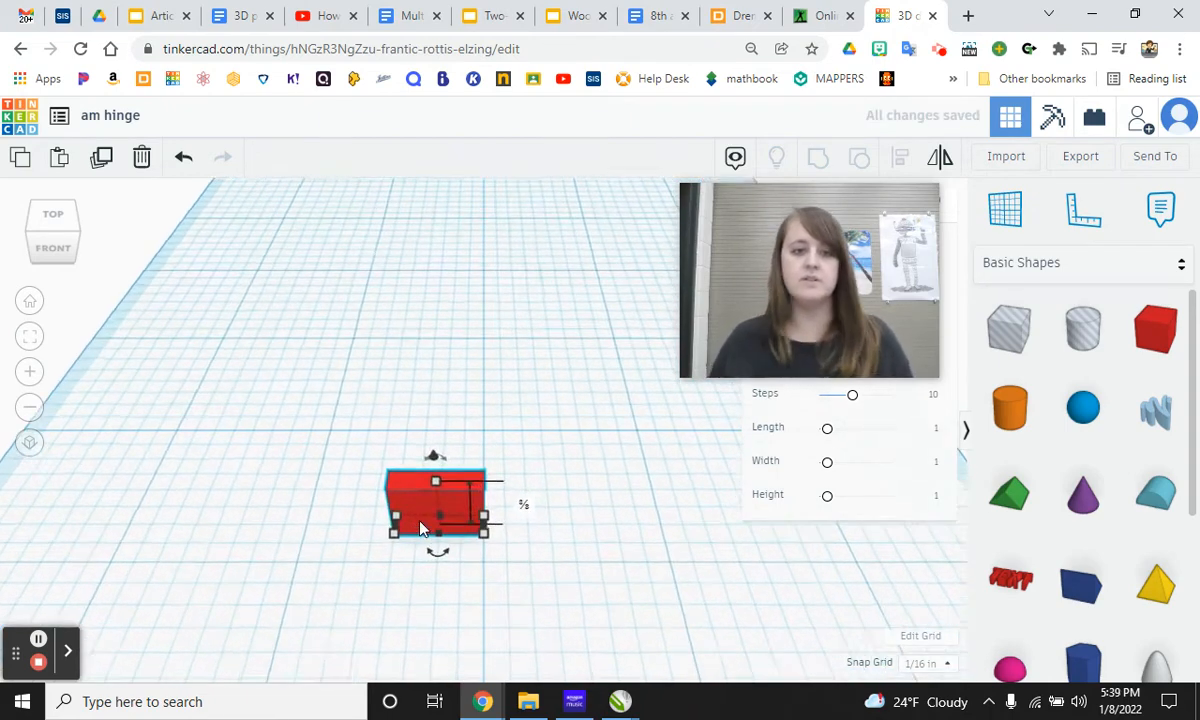
left_click_drag(446, 524, 504, 499)
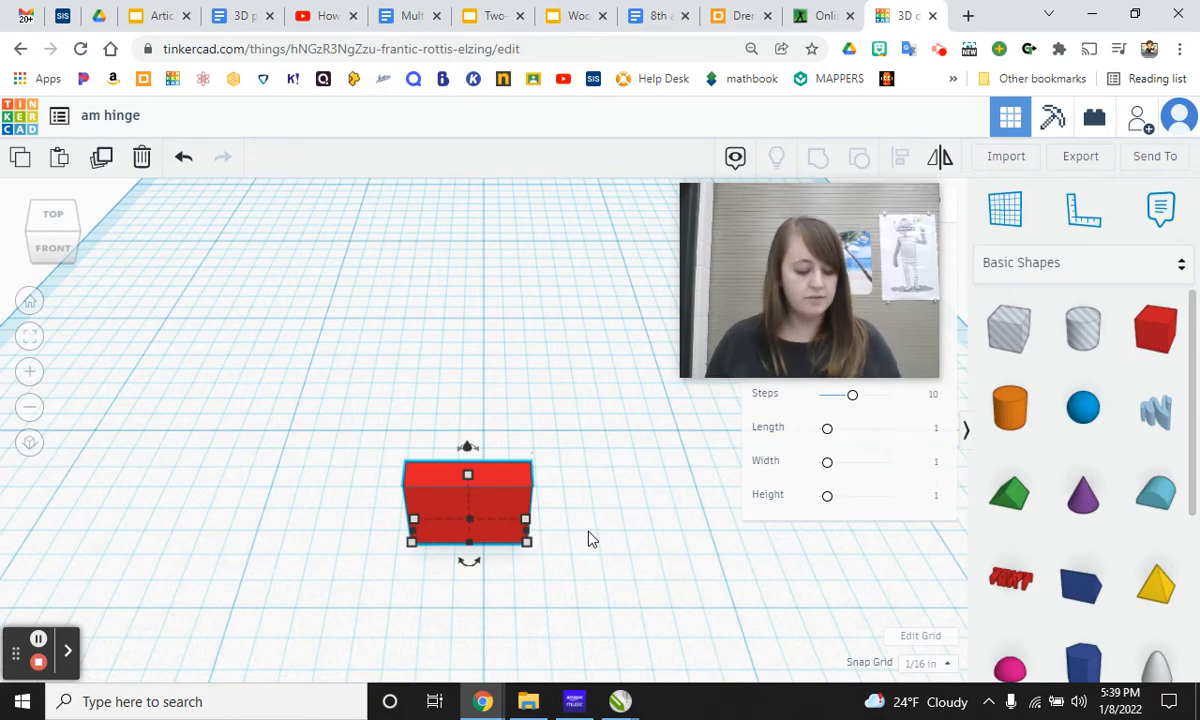
- Duplicate the box in place and move the copy straight back by three 1/16 in snap increments
key("ctrl+v")
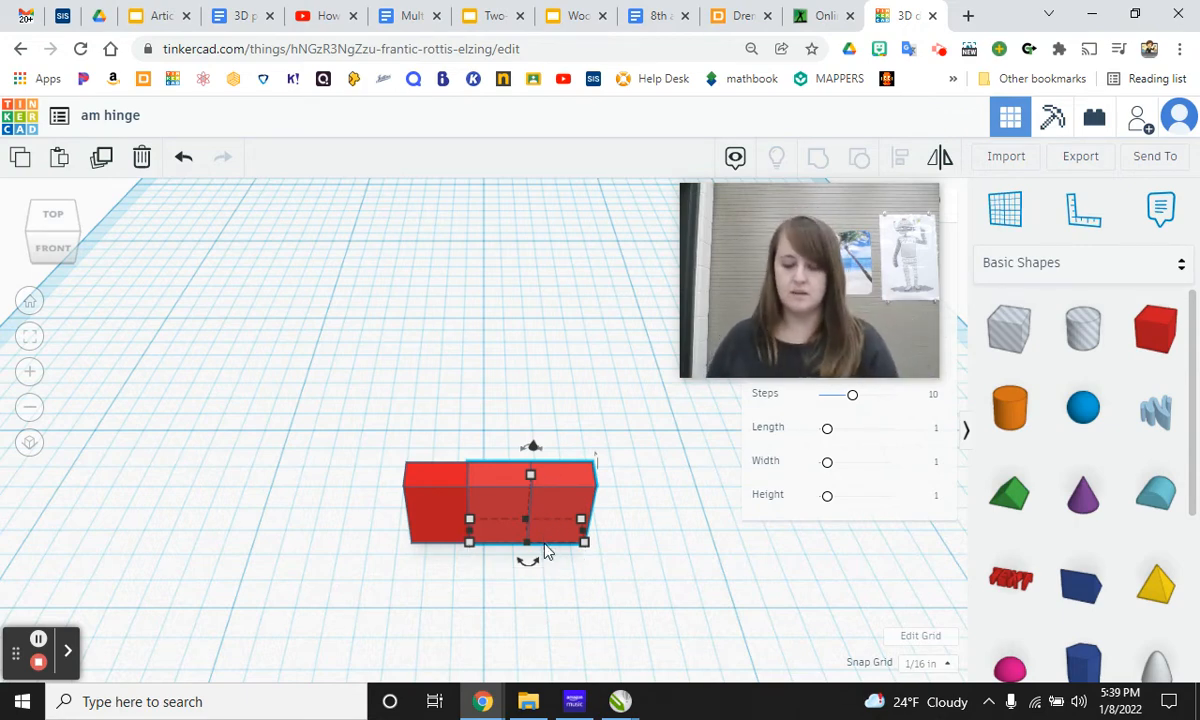
key("Delete")
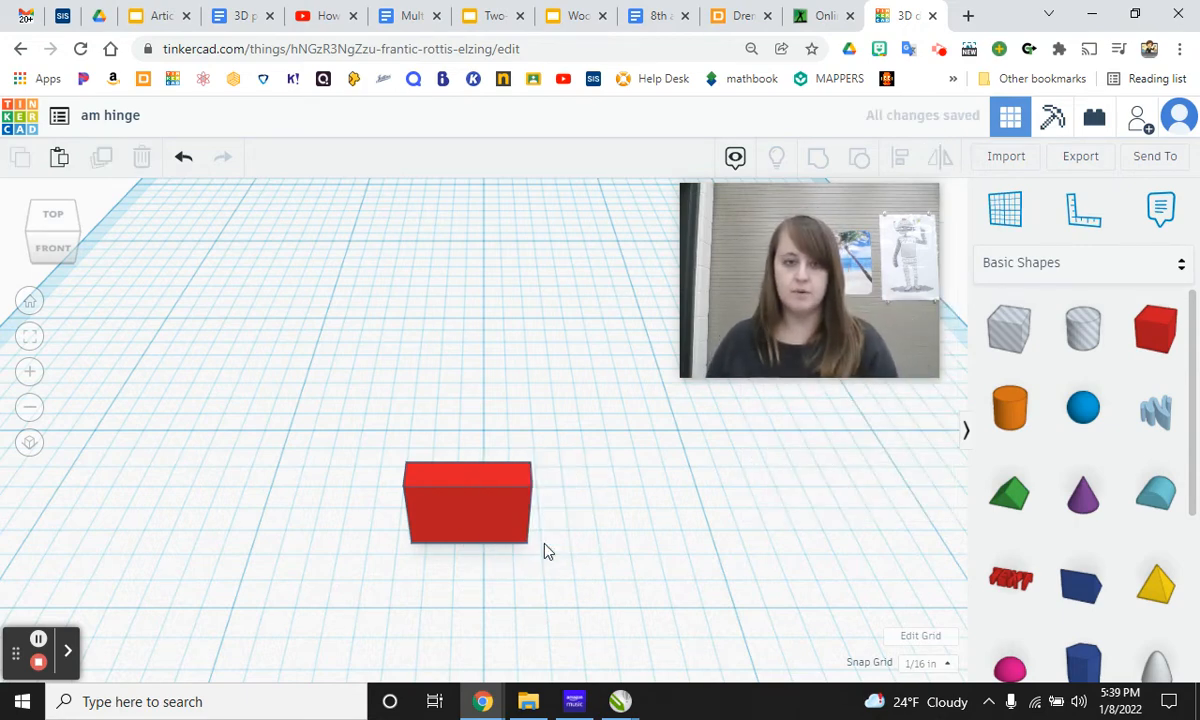
left_click(505, 510)
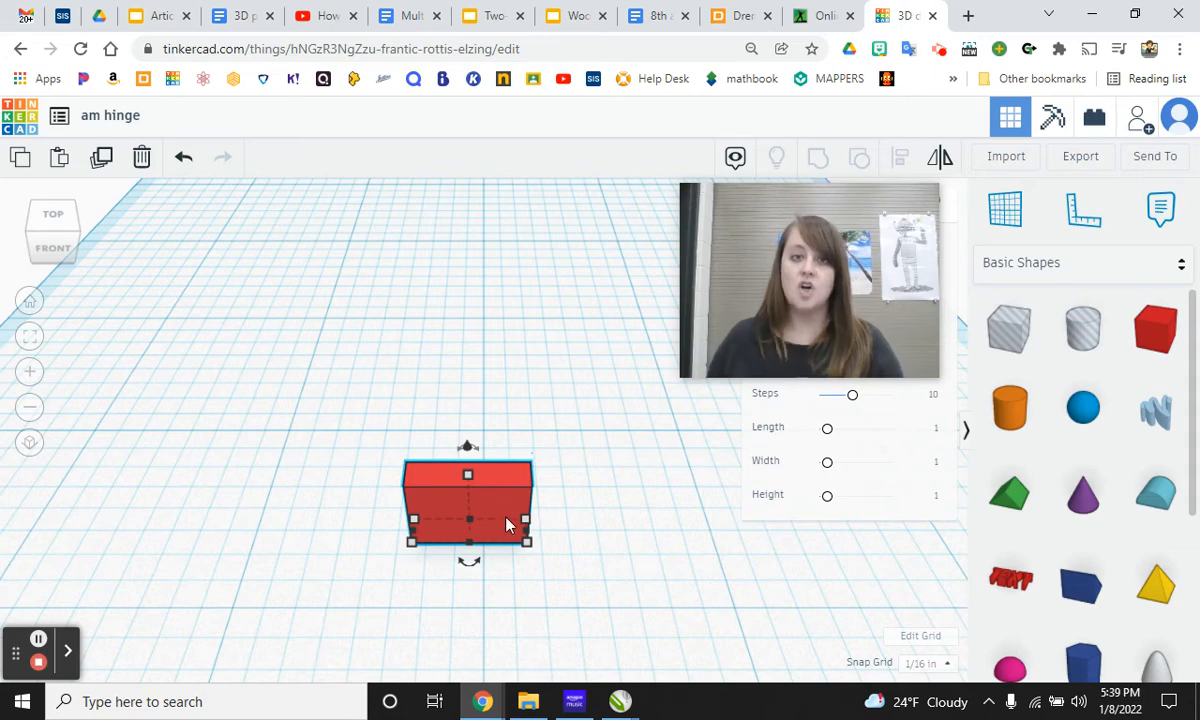
key("ctrl+d")
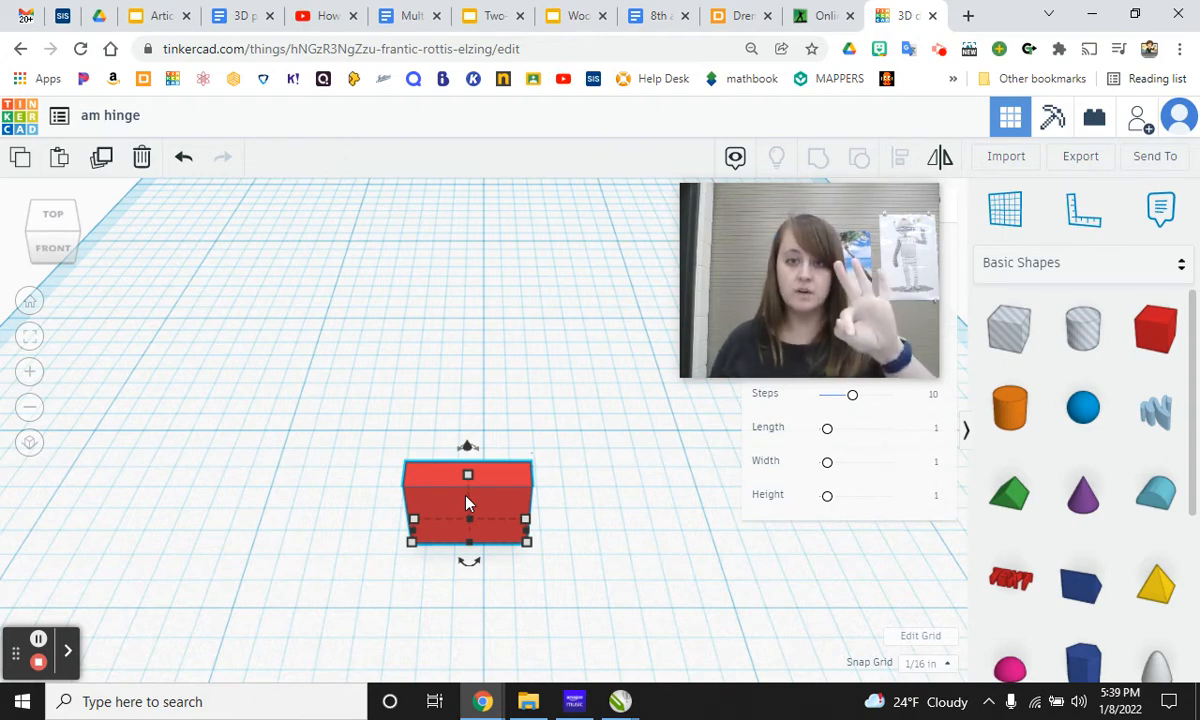
key("Up")
key("Up")
key("Up")
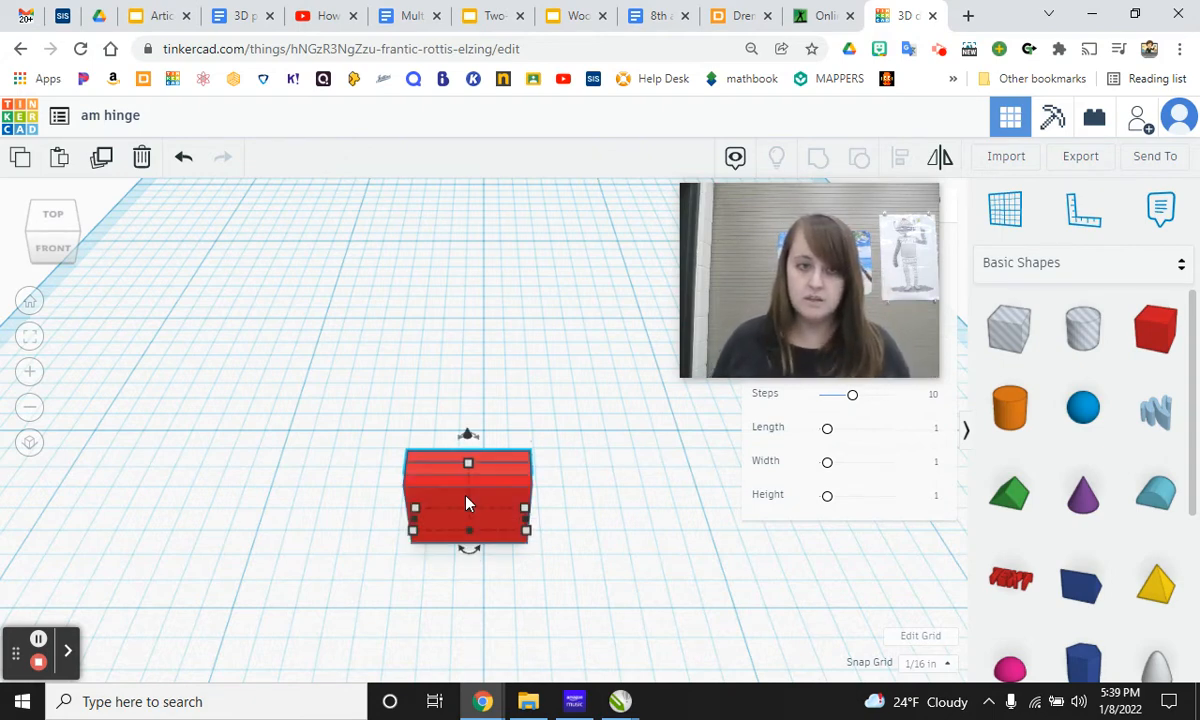
right_click_drag(470, 500, 555, 560)
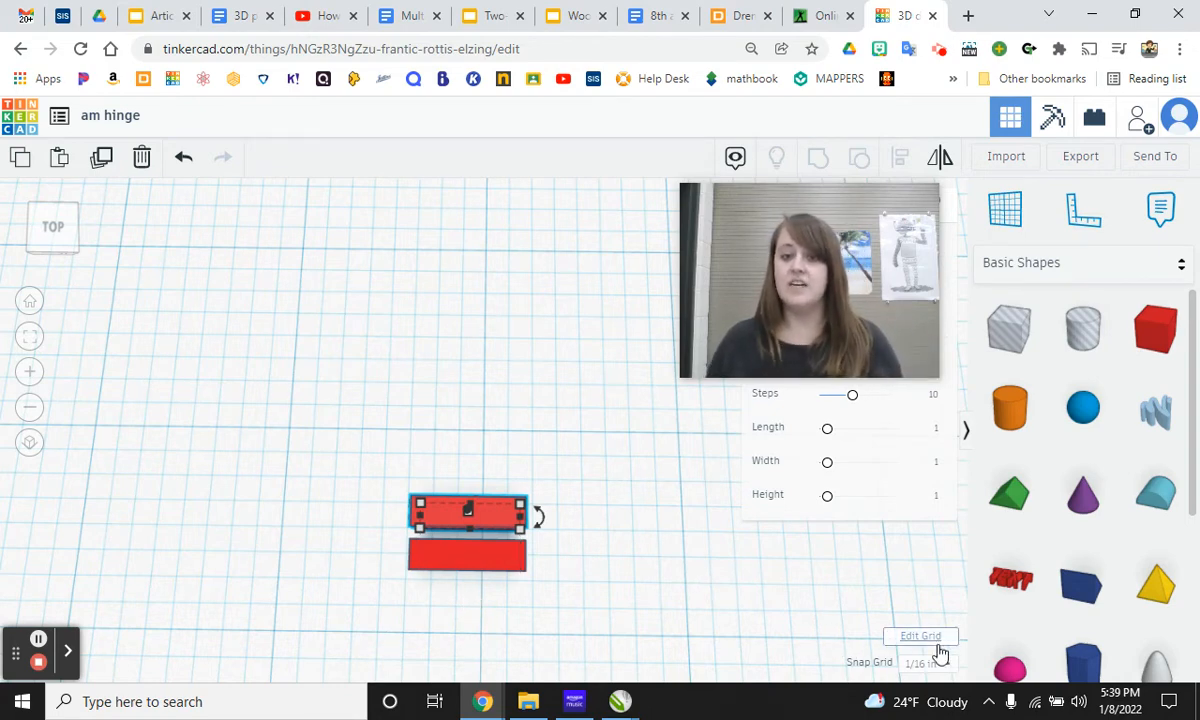
left_click(686, 560)
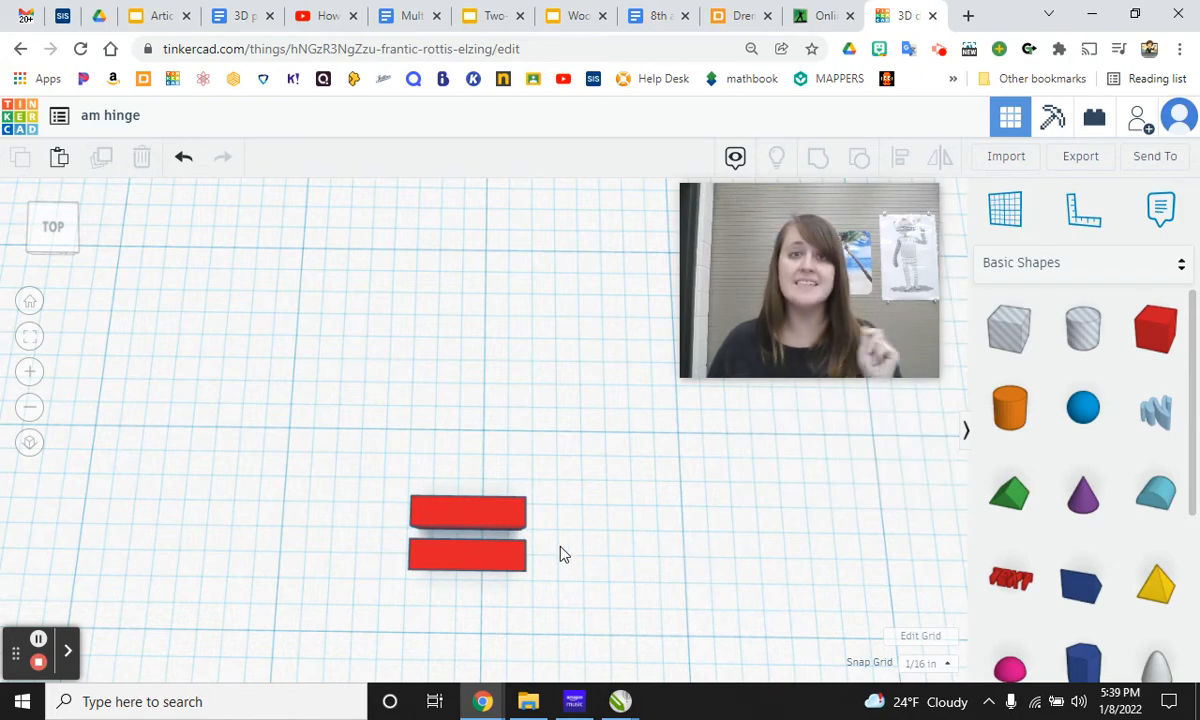
- Duplicate the original box in place and move the copy straight forward by three 1/16 in snap increments, forming a row of three
left_click(457, 558)
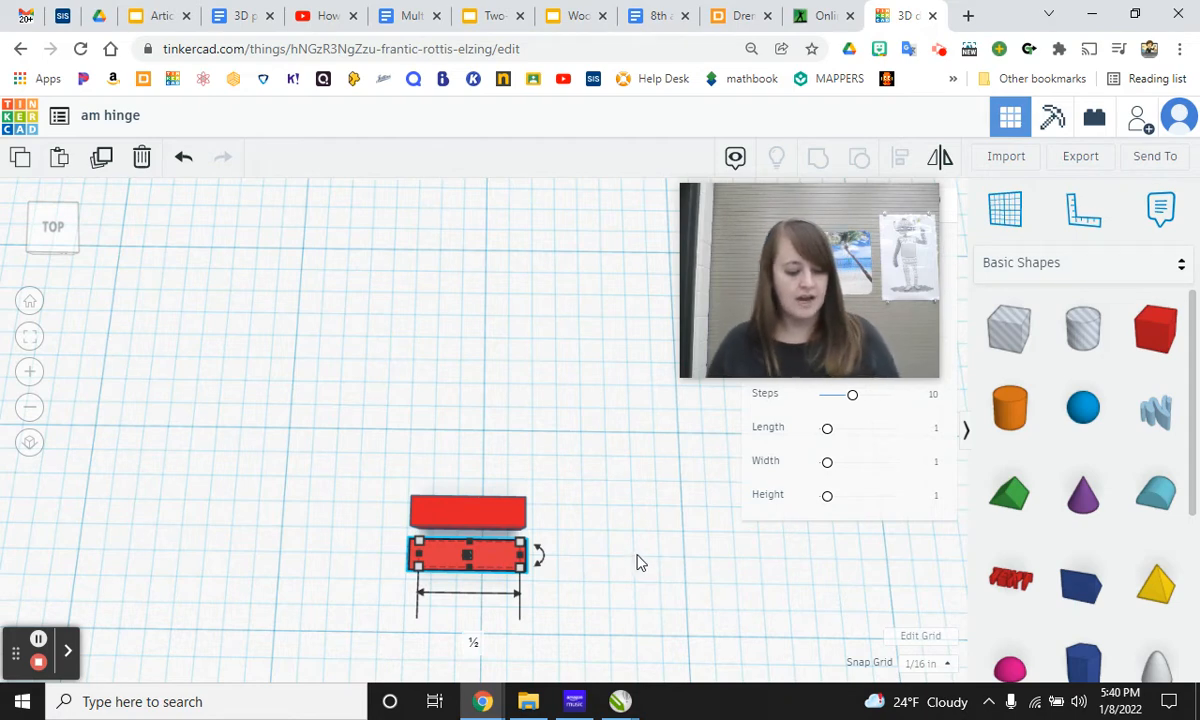
key("ctrl+d")
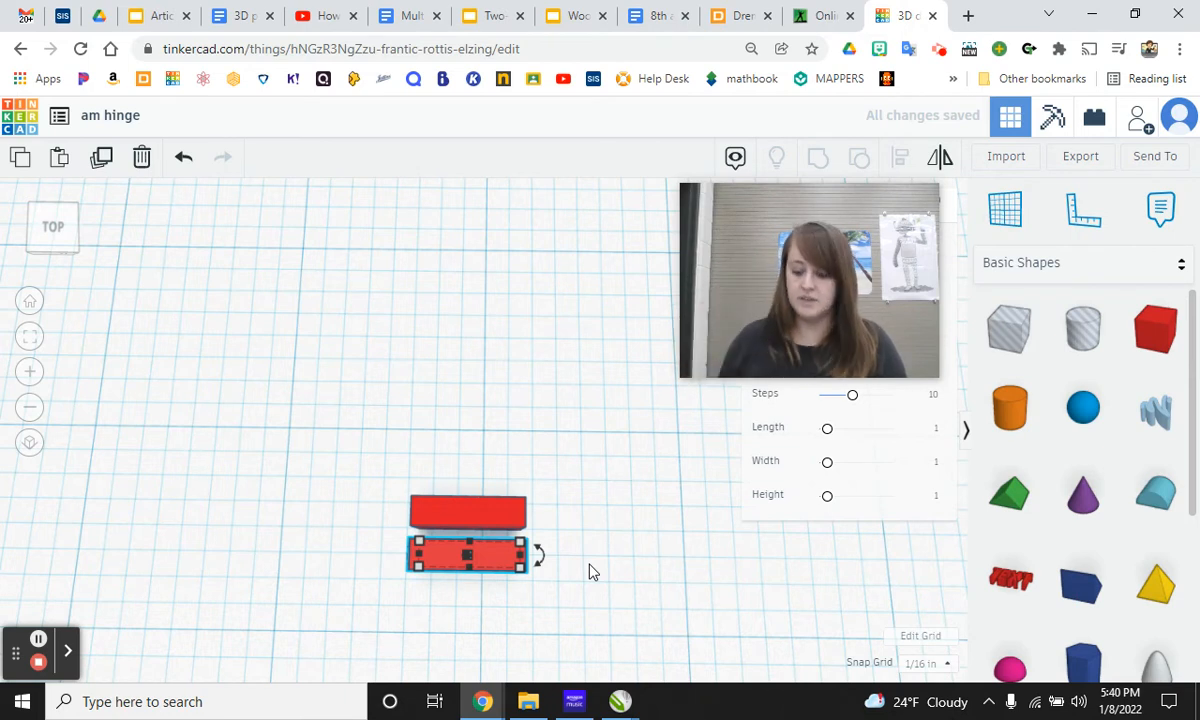
key("Down")
key("Down")
key("Down")
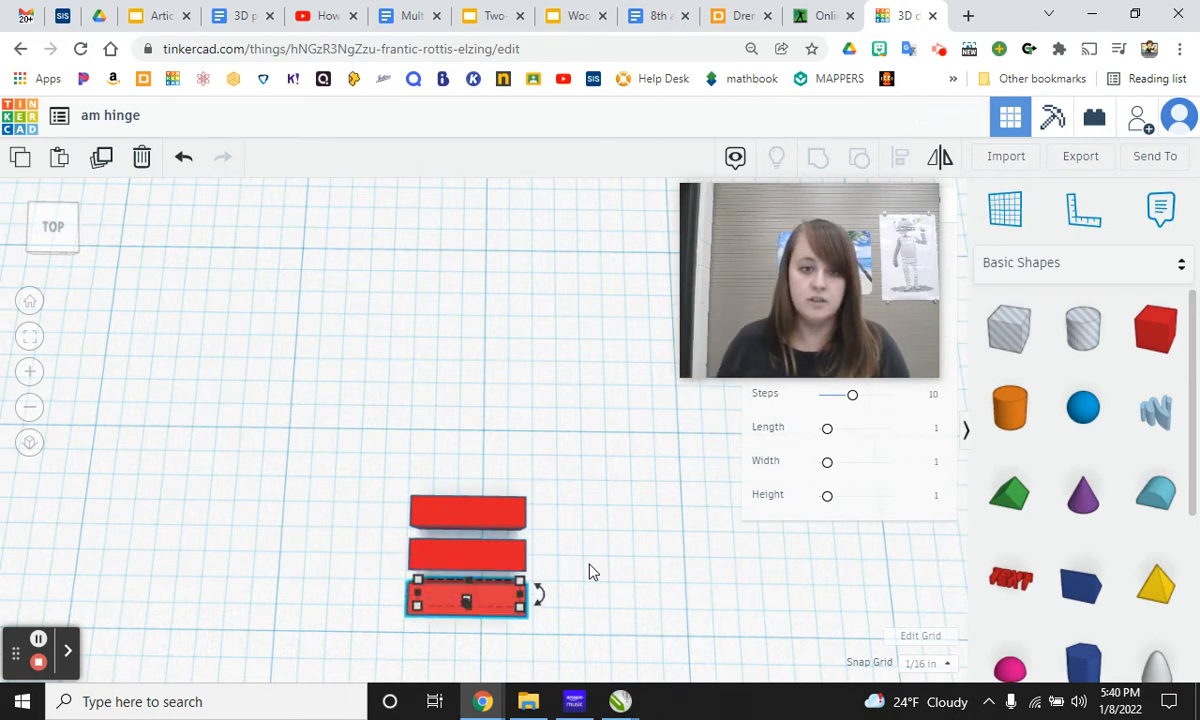
left_click(549, 588)
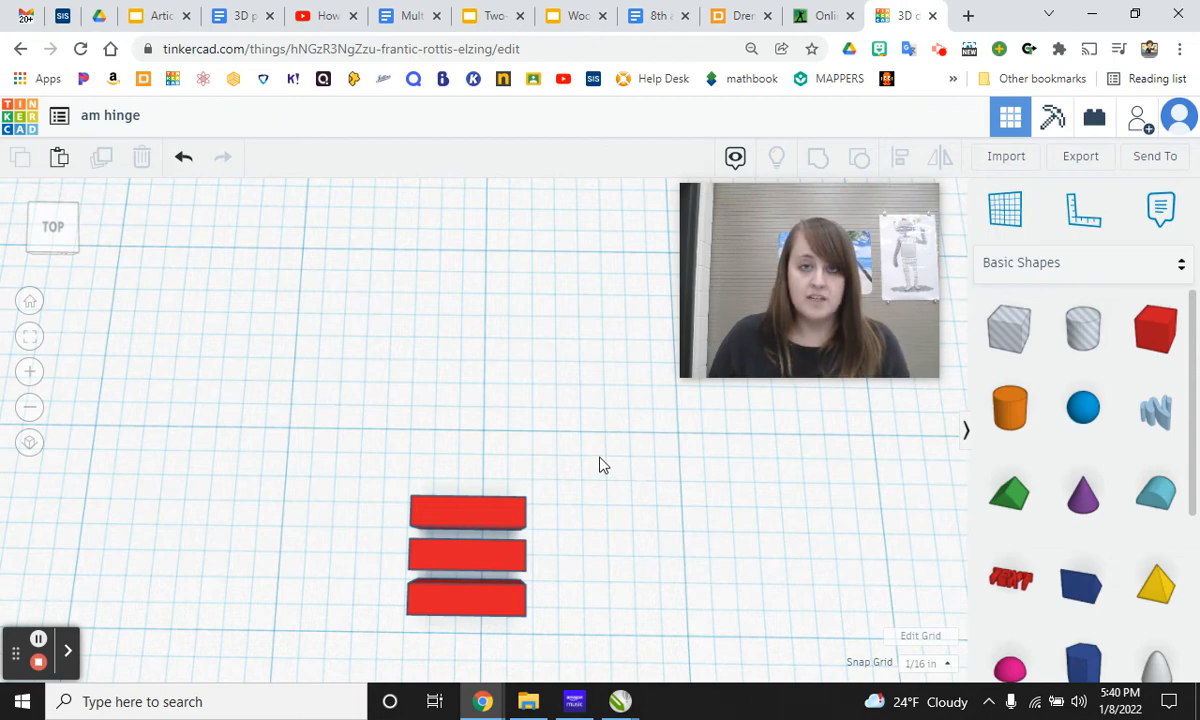
scroll(561, 511, "down", 2)
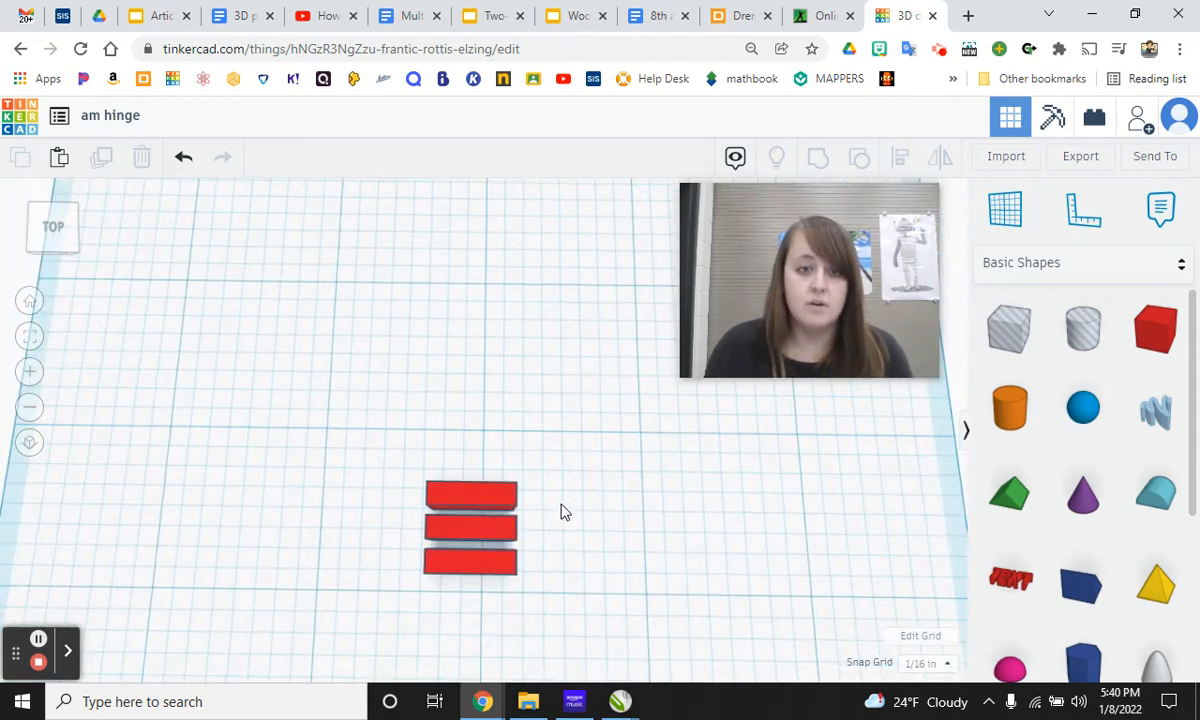
- Recolour the front and back boxes green, leaving the middle box red
left_click(506, 500)
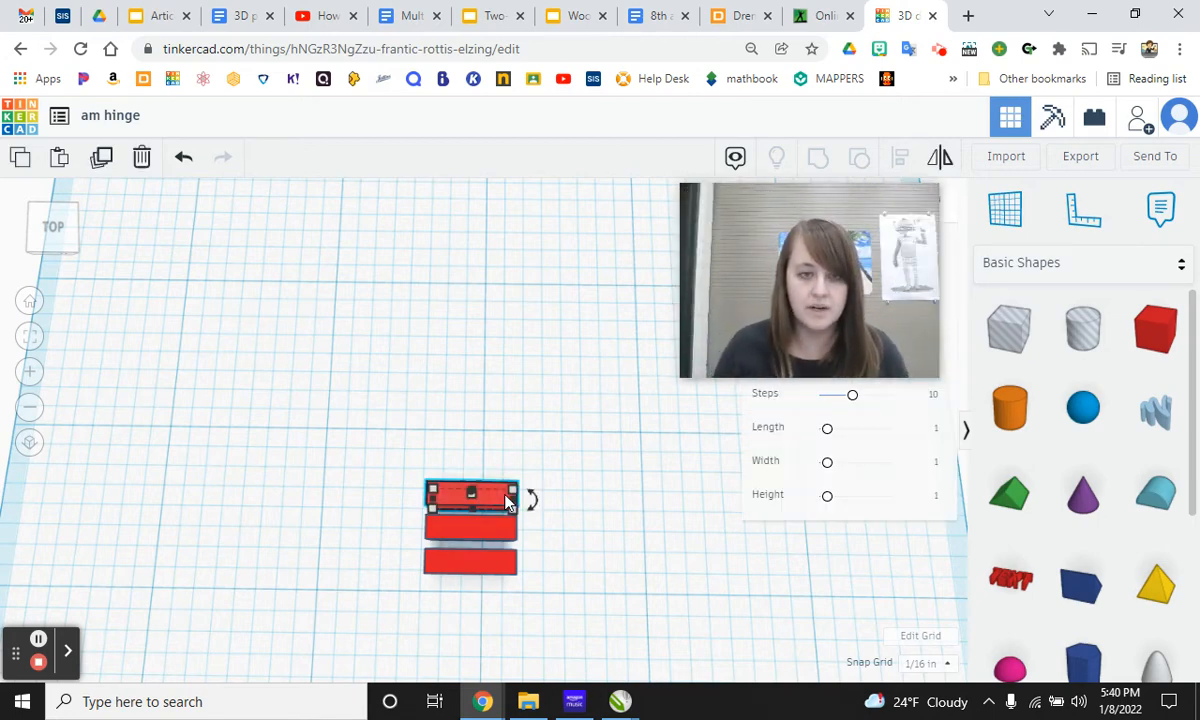
left_click(480, 568, "shift")
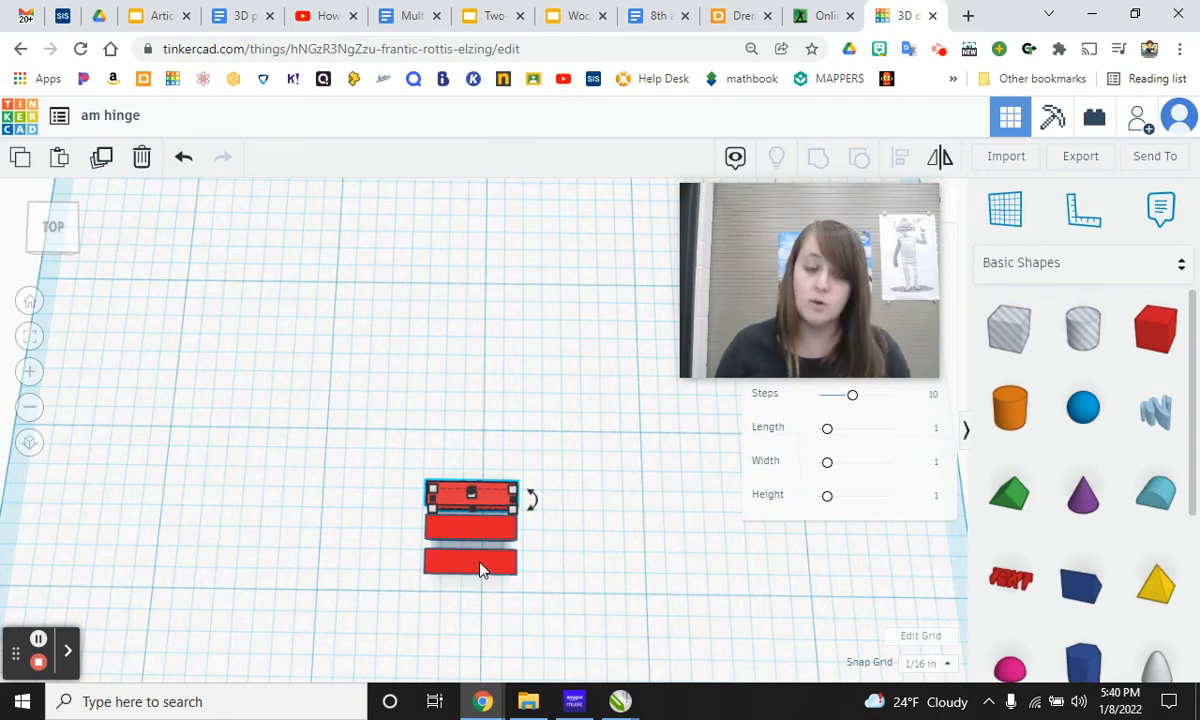
left_click(449, 526, "shift")
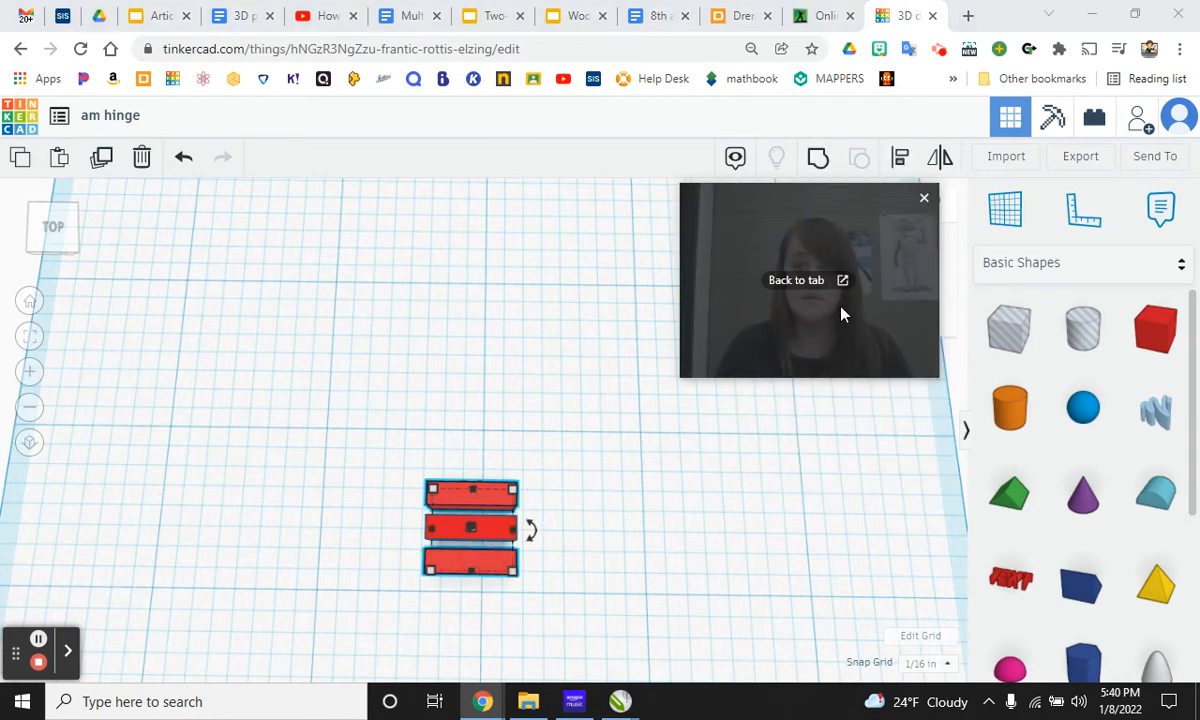
left_click_drag(838, 313, 856, 520)
left_click(810, 267)
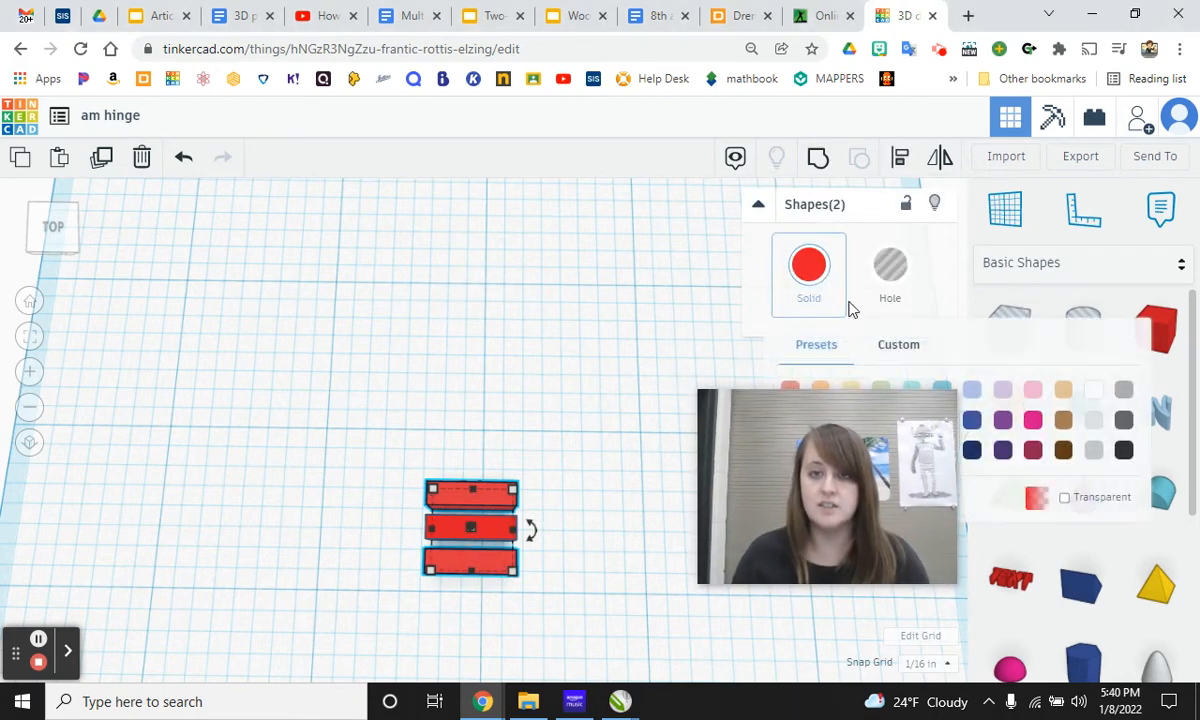
left_click_drag(768, 440, 769, 501)
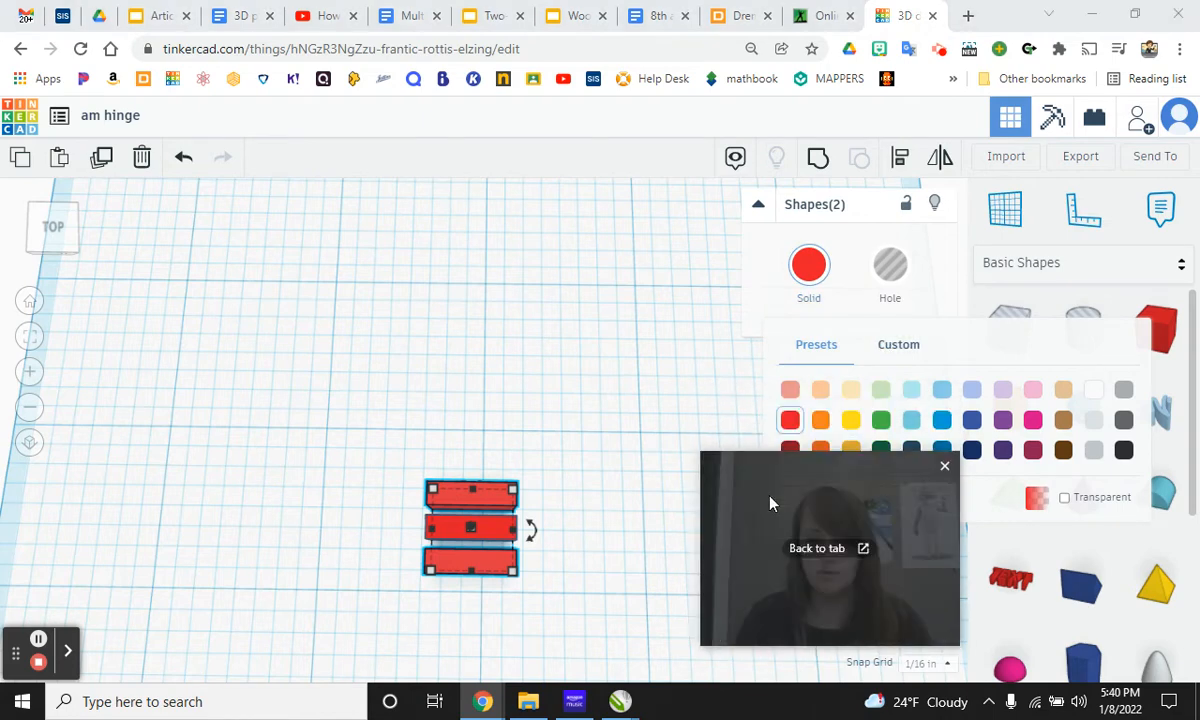
left_click(886, 420)
left_click(563, 506)
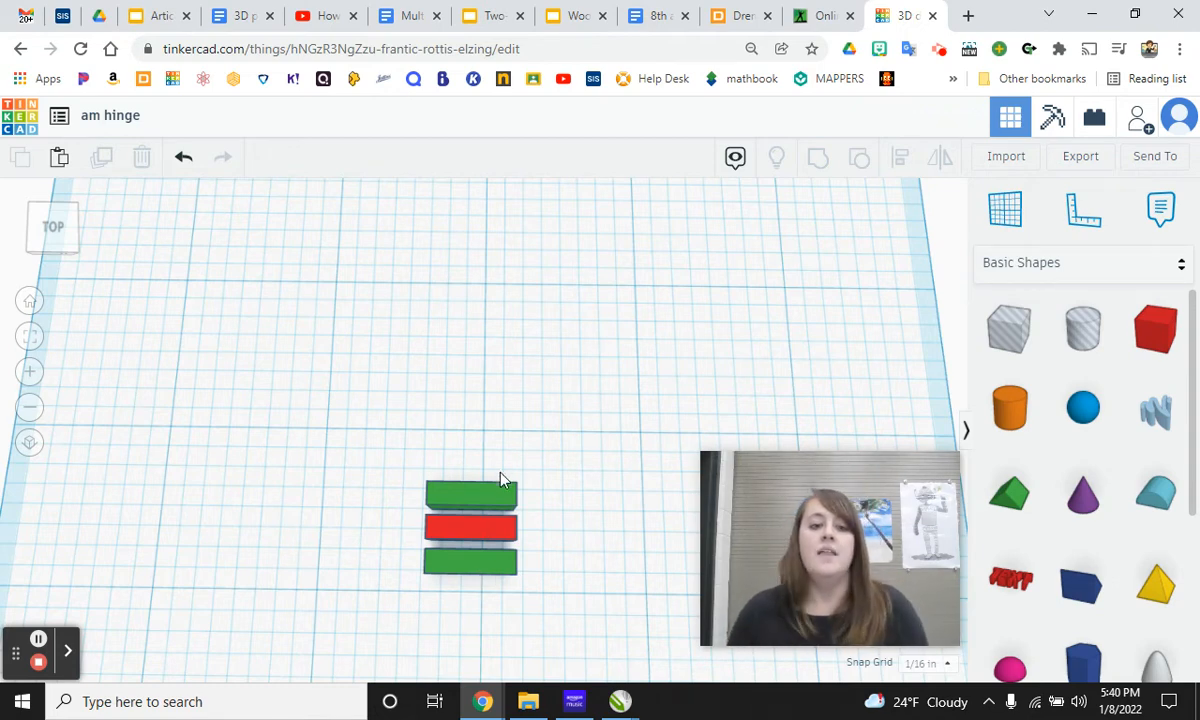
- Move the middle red box two 1/16 in snap increments to the right, offsetting it from the green boxes
left_click(500, 537)
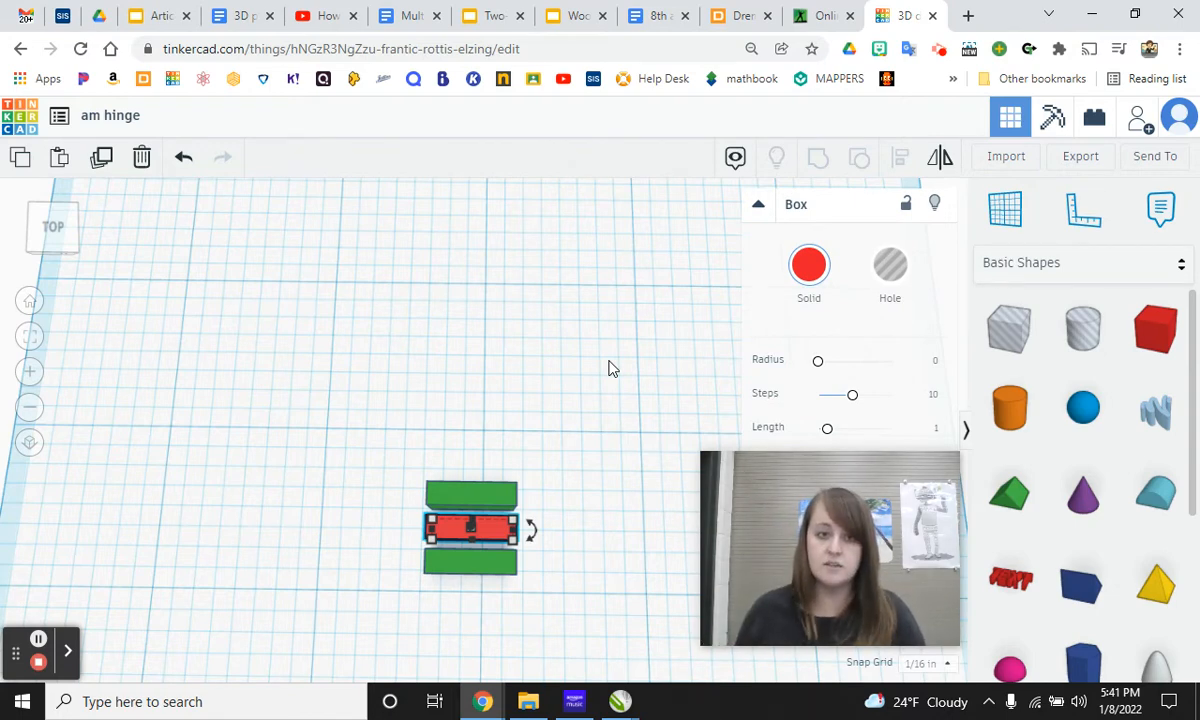
key("Right")
key("Right")
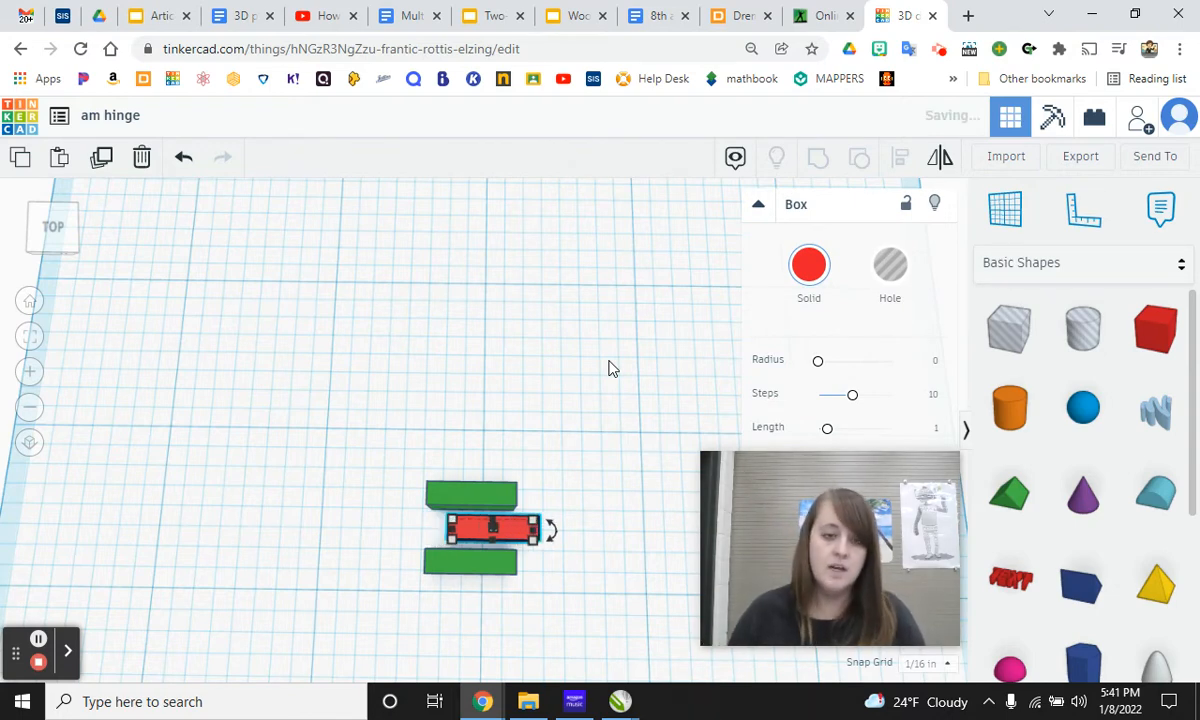
left_click(602, 550)
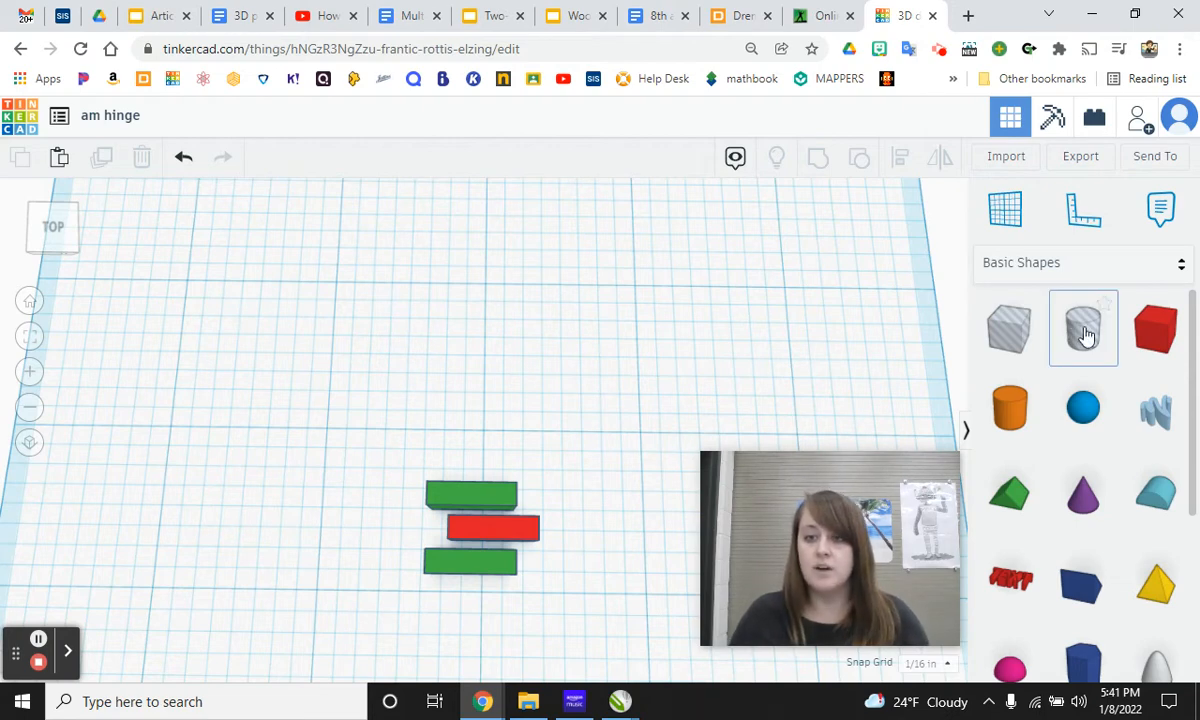
- Place a cylinder hole on the workplane beside the boxes and size its base to 0.2 in by 0.2 in
left_click_drag(1087, 337, 605, 428)
left_click_drag(852, 571, 255, 318)
right_click_drag(635, 555, 657, 578)
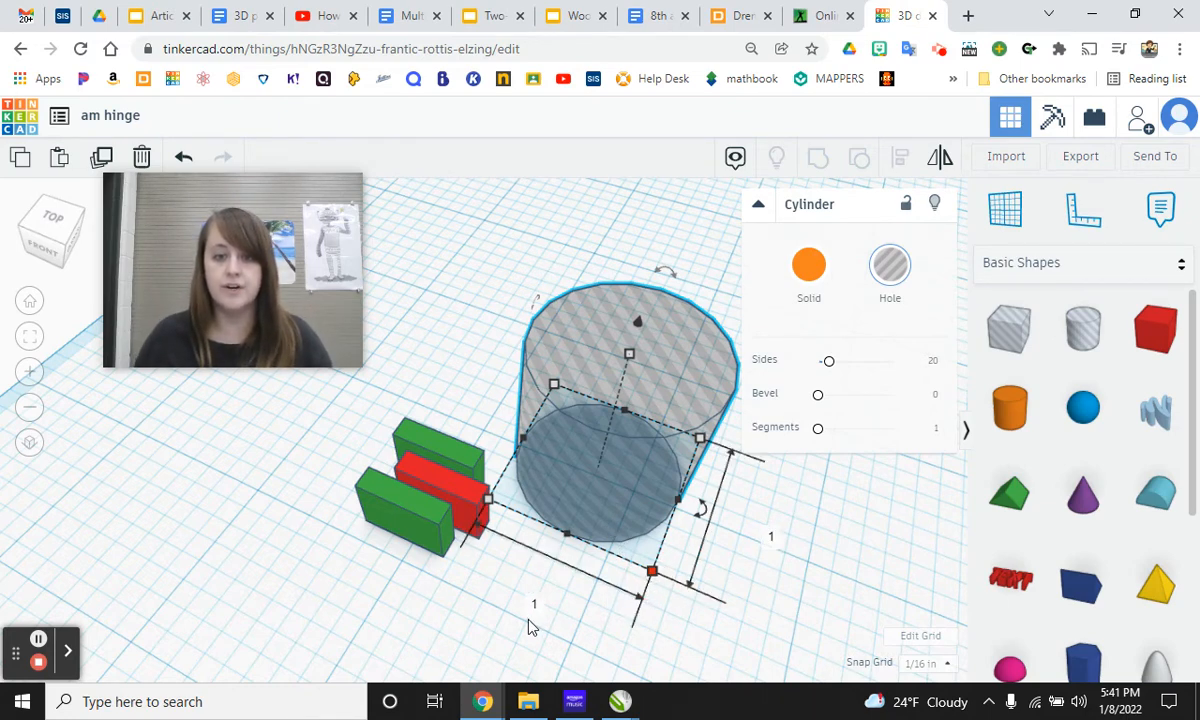
left_click(534, 604)
type("0.3")
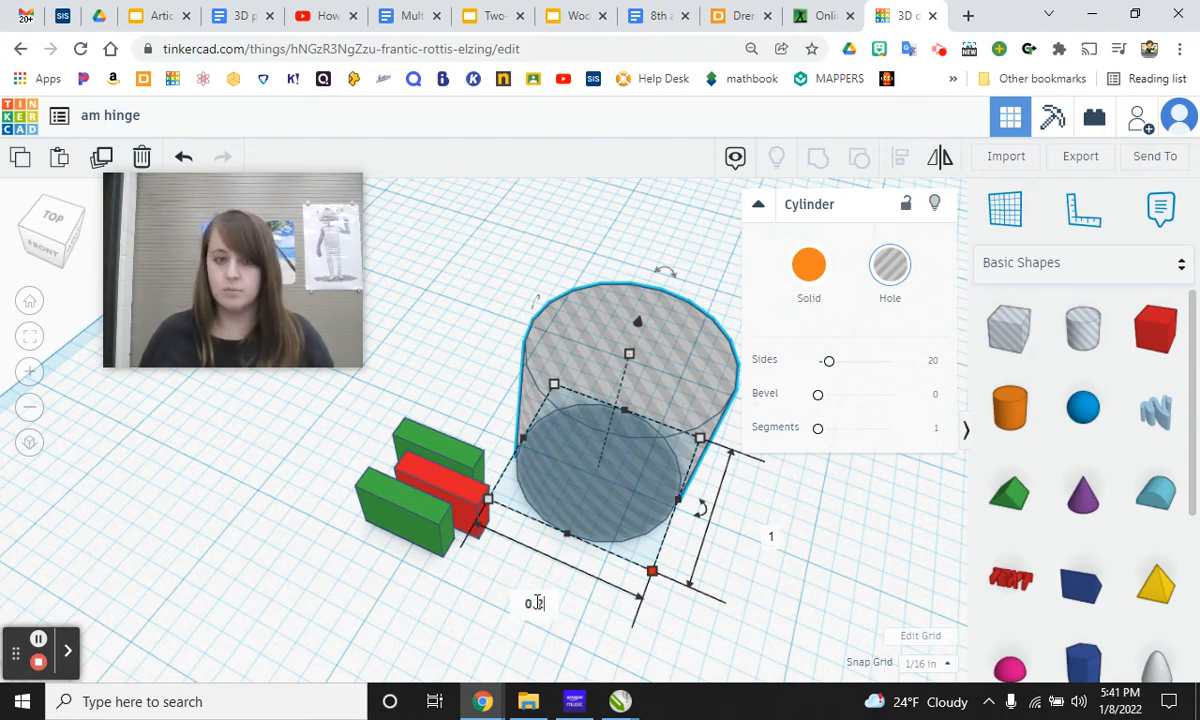
key("Return")
left_click(641, 484)
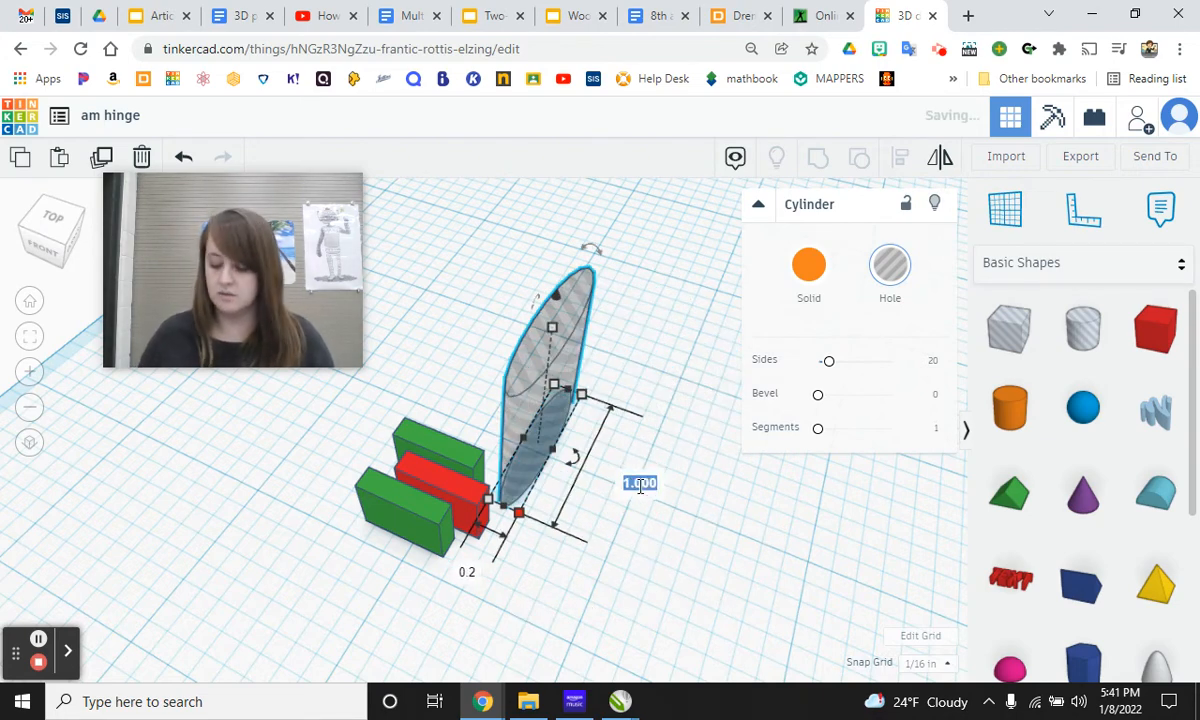
type("0.2")
key("Return")
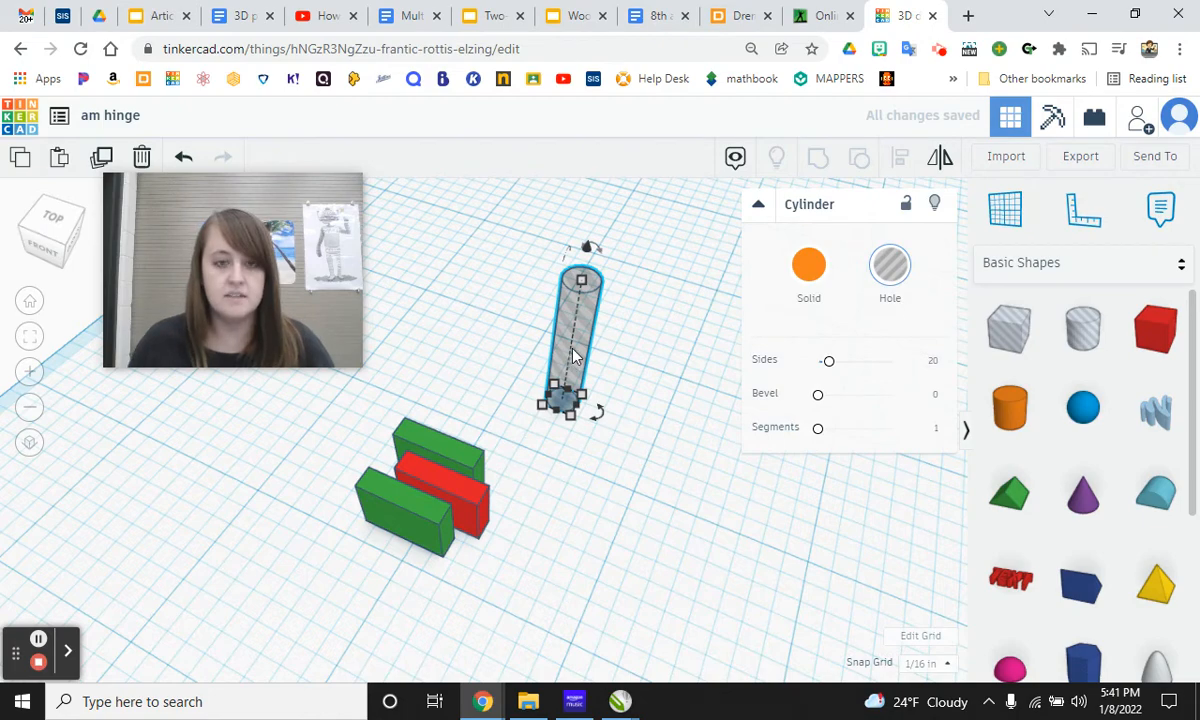
- Rotate the cylinder hole 90° so it lies horizontally, parallel to the direction of the box row
right_click_drag(578, 415, 540, 425)
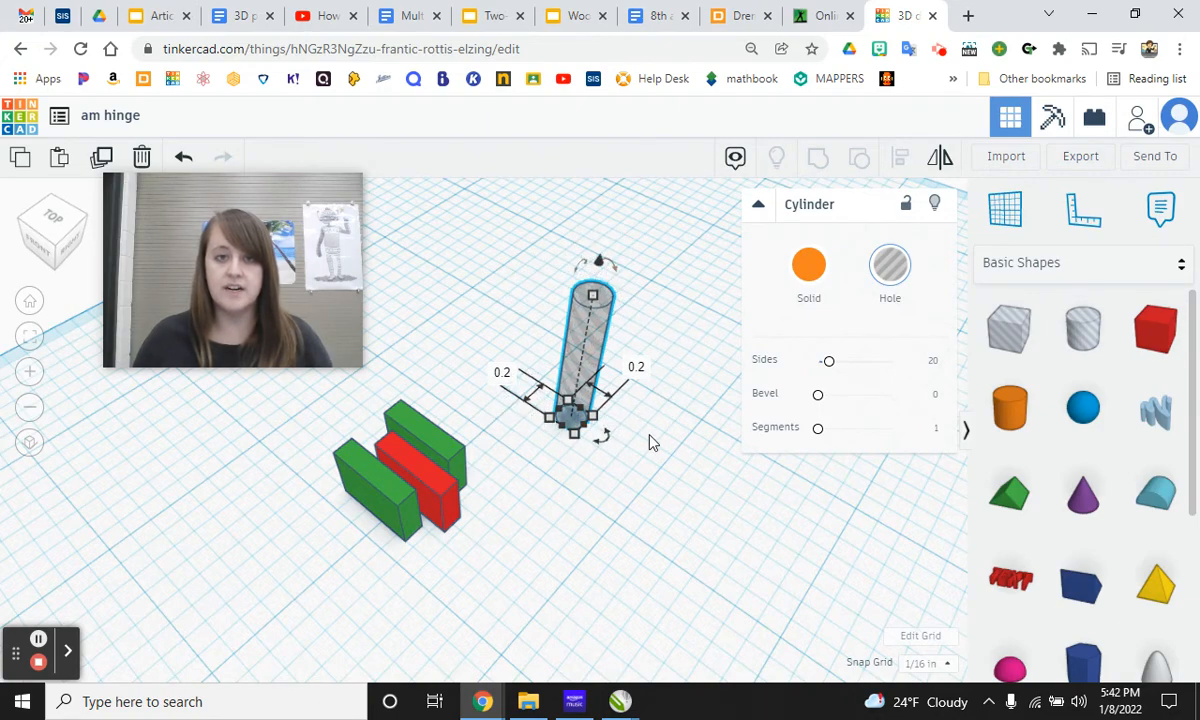
mouse_move(680, 442)
right_mouse_down()
mouse_move(729, 442)
mouse_move(690, 450)
right_mouse_up()
mouse_move(582, 283)
right_mouse_down()
mouse_move(622, 380)
mouse_move(581, 377)
mouse_move(568, 356)
mouse_move(595, 280)
right_mouse_up()
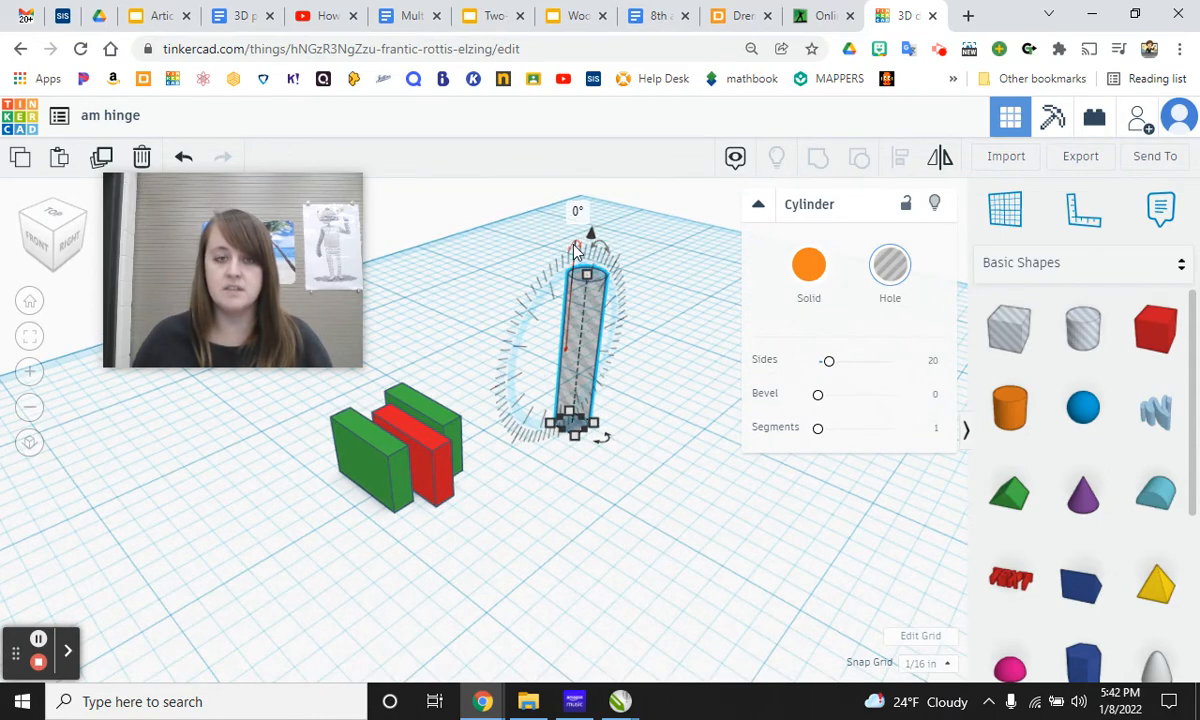
left_click(574, 245)
left_click(579, 210)
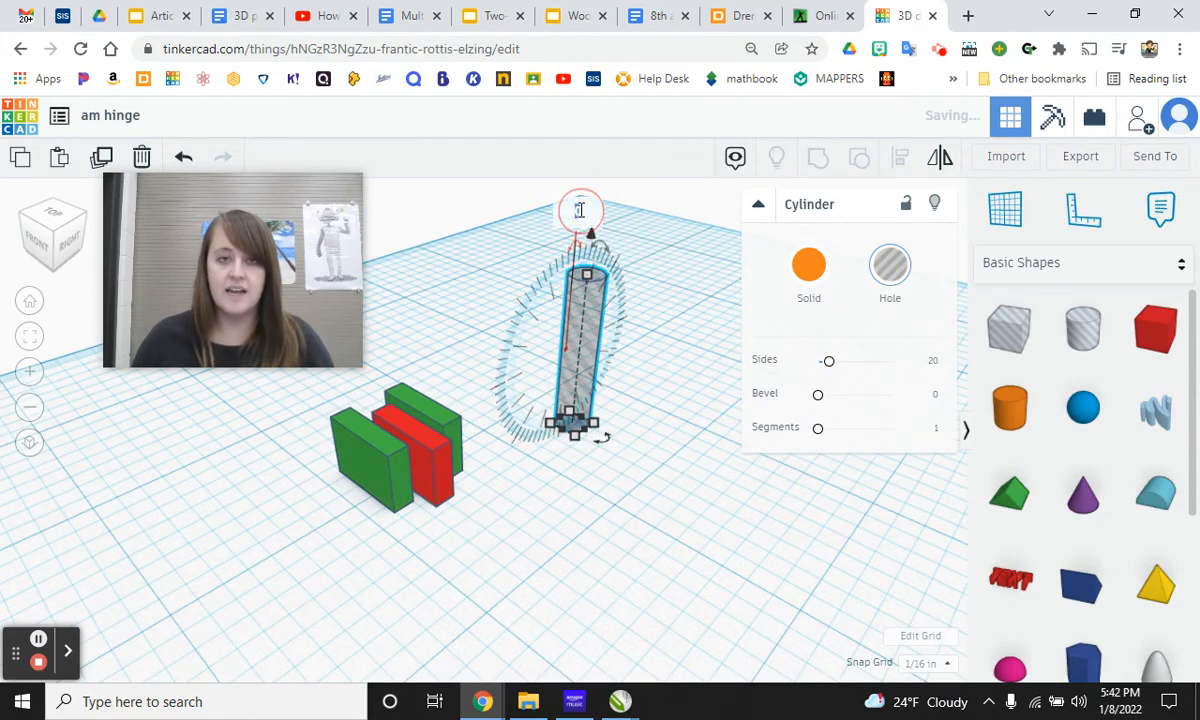
type("90")
key("Return")
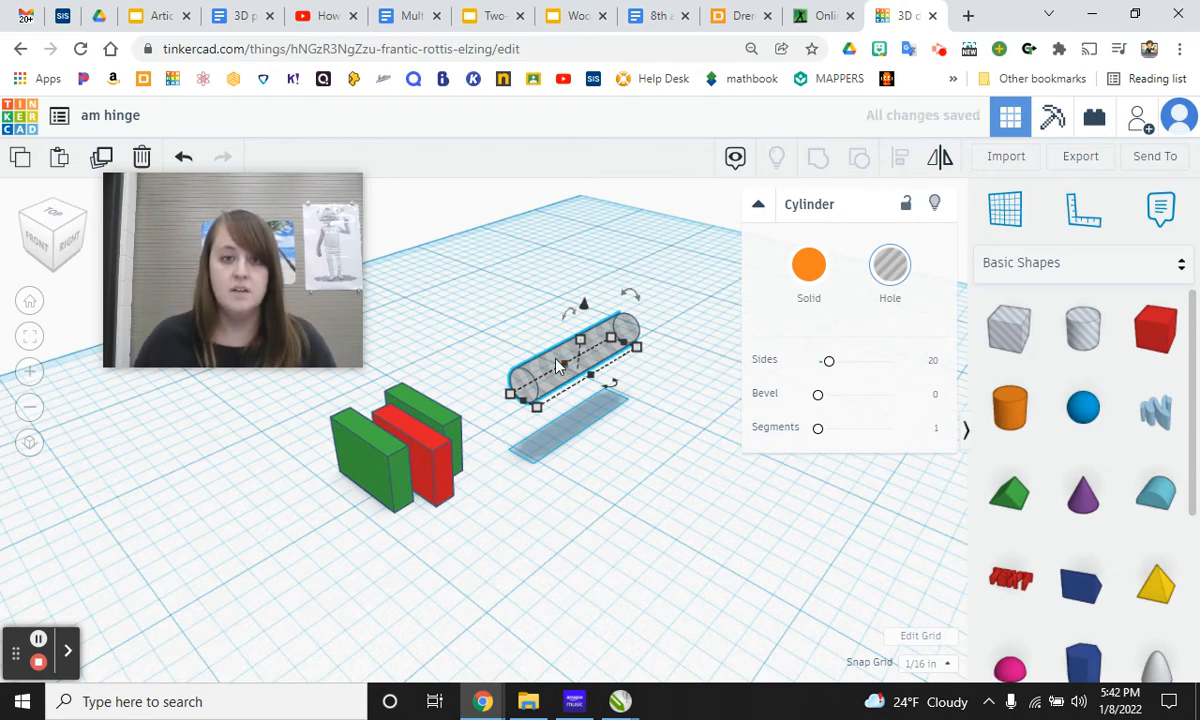
- Move the cylinder hole across all three boxes and lower it by 0.275 in to 1/8 in above the workplane
left_click_drag(557, 366, 355, 417)
right_click_drag(461, 498, 470, 340)
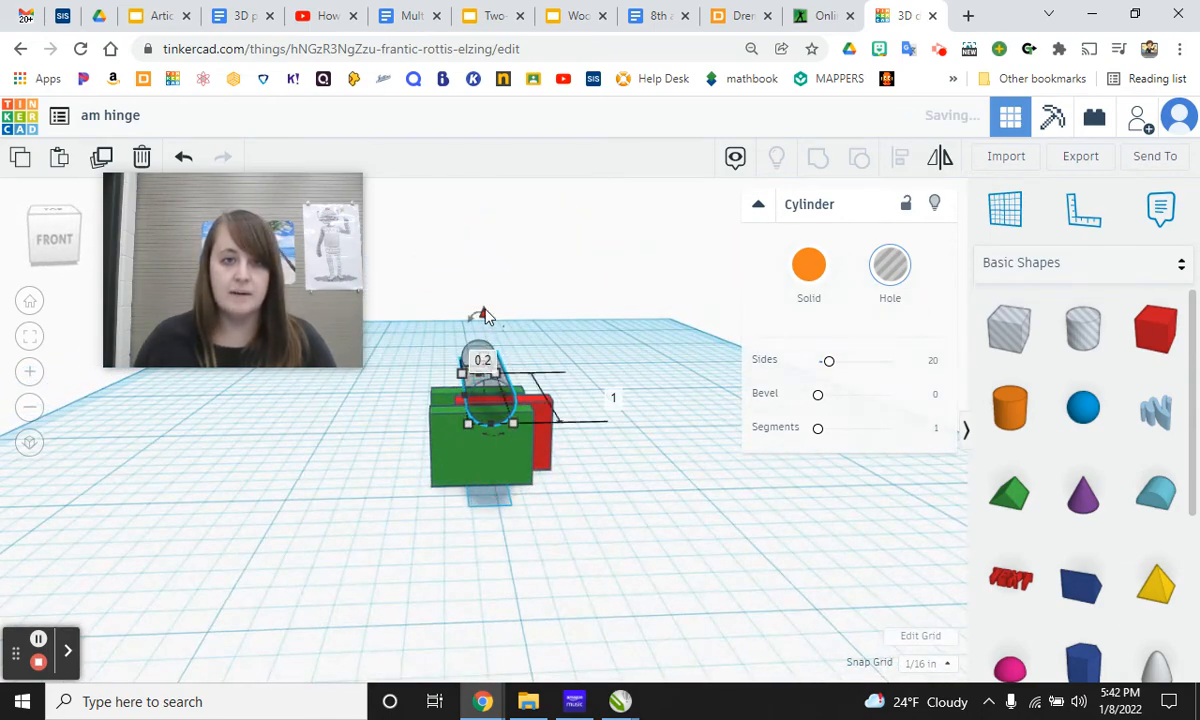
left_click_drag(483, 318, 487, 373)
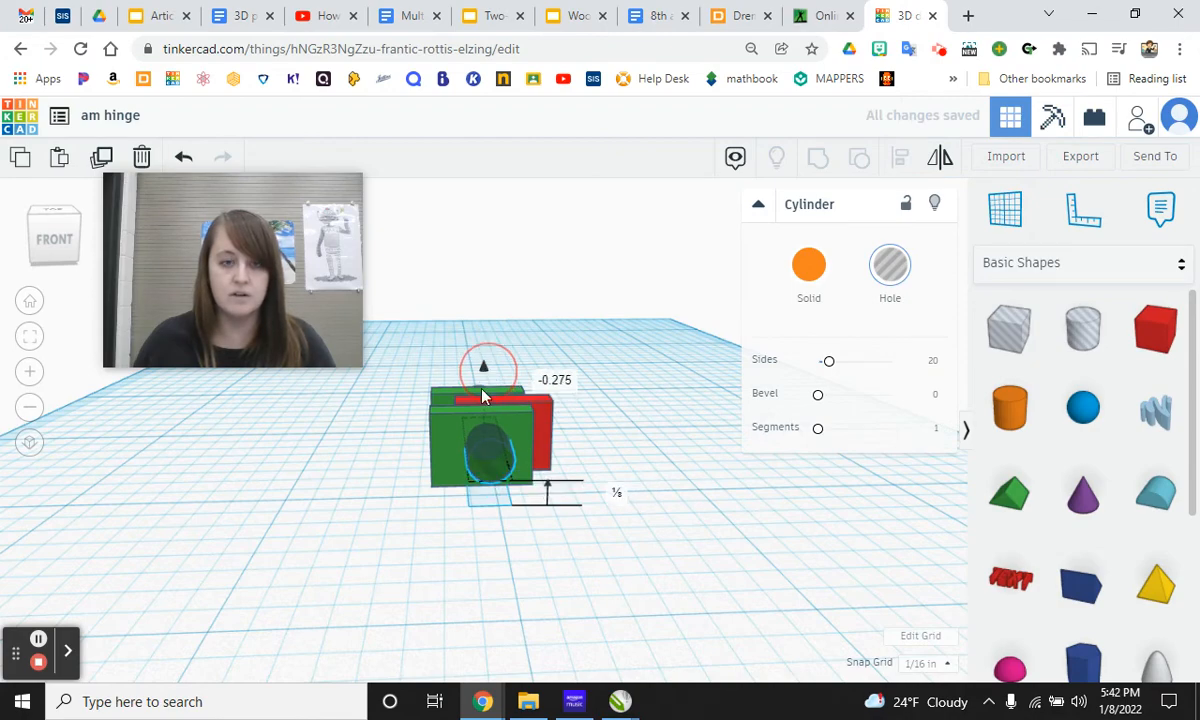
left_click(469, 551)
- Shift the cylinder hole one 1/16 in snap increment to the right within the overlap of the boxes
right_click_drag(535, 480, 516, 563)
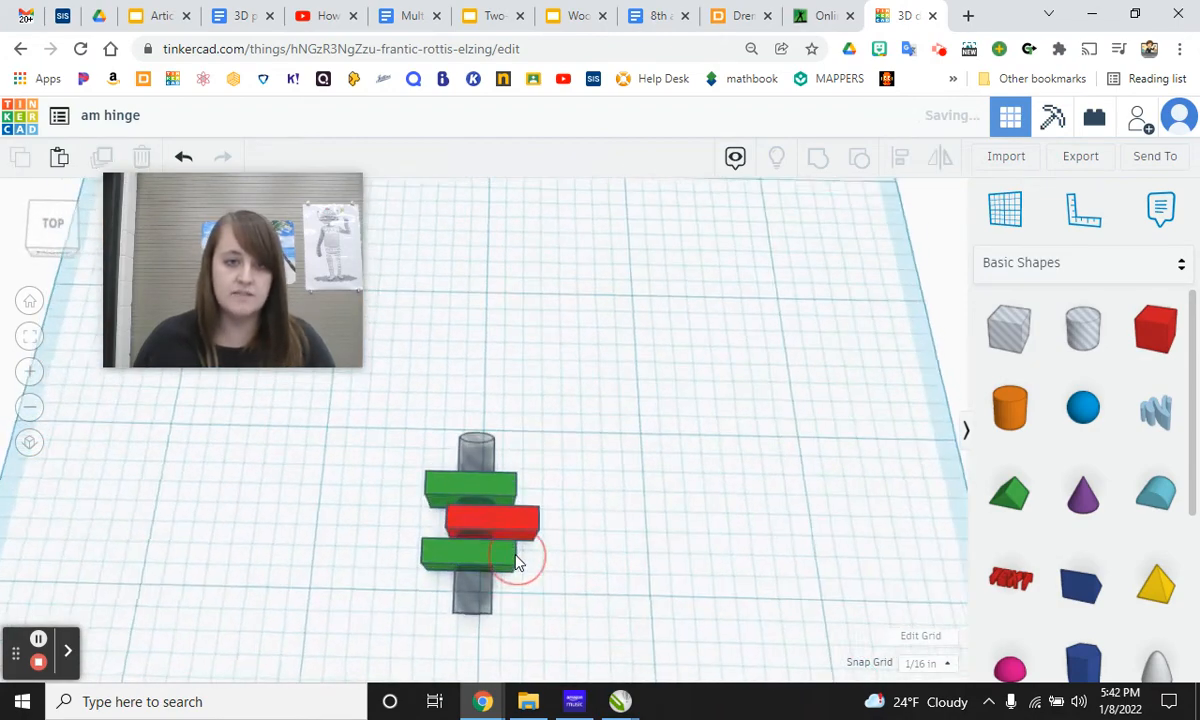
scroll(452, 502, "up", 5)
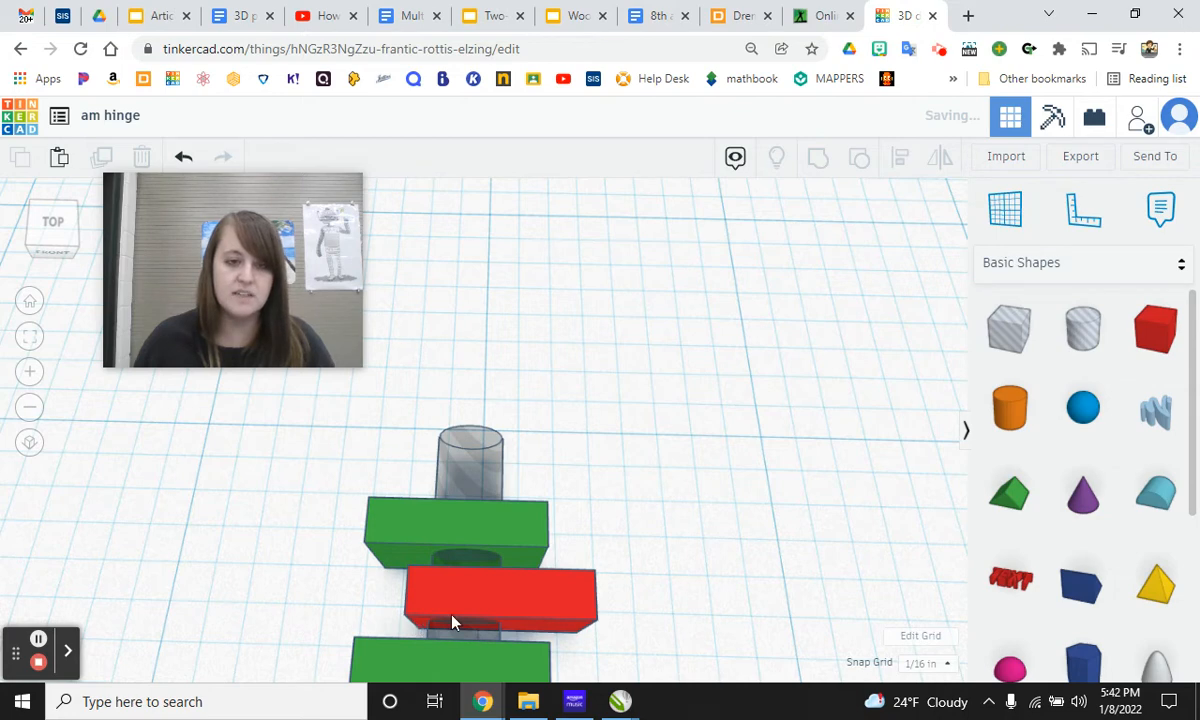
left_click(478, 475)
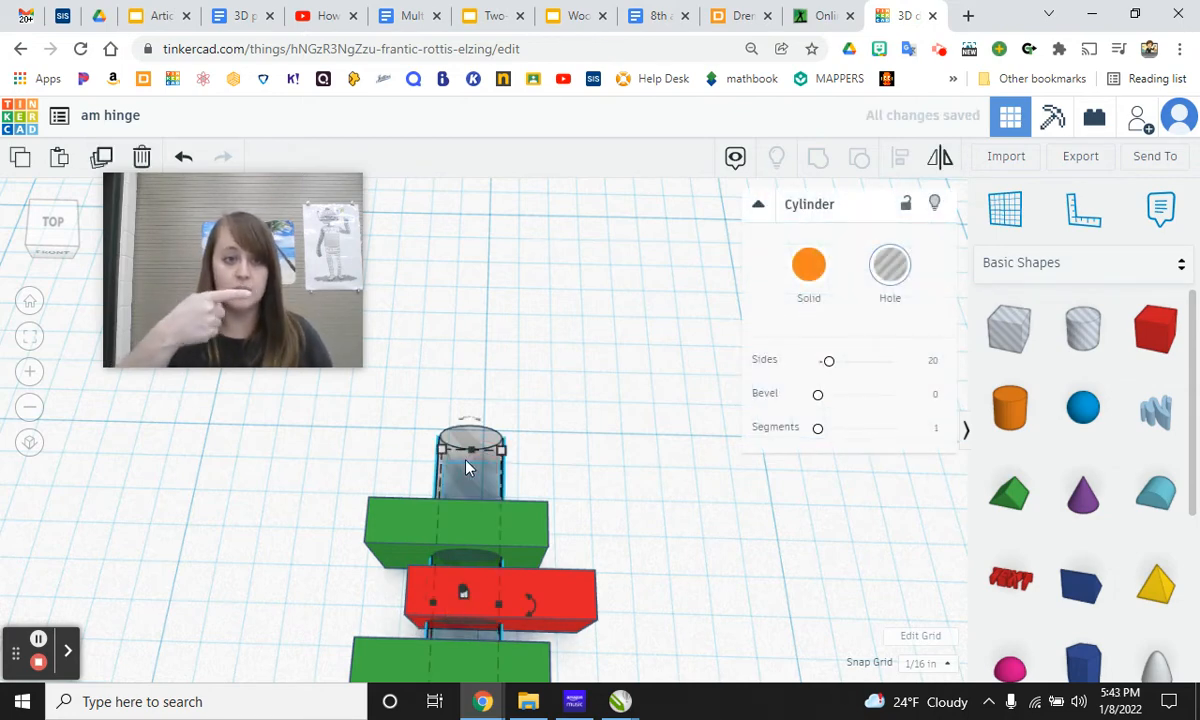
left_click_drag(466, 465, 485, 466)
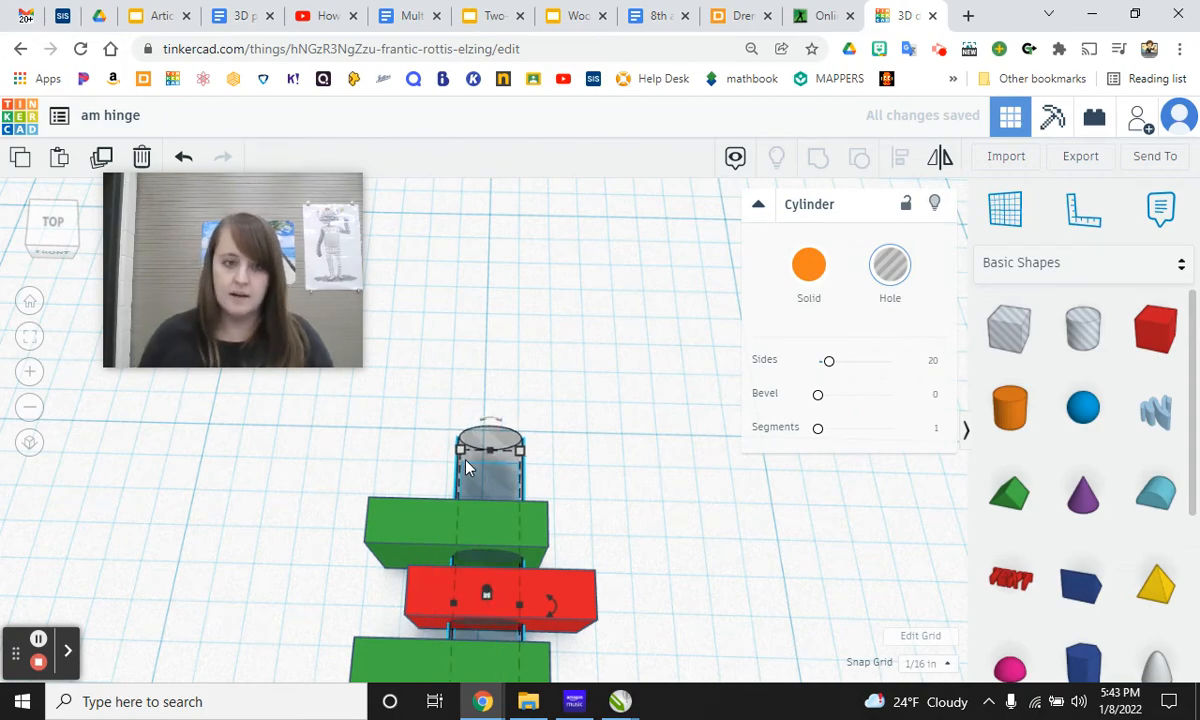
scroll(527, 610, "down", 3)
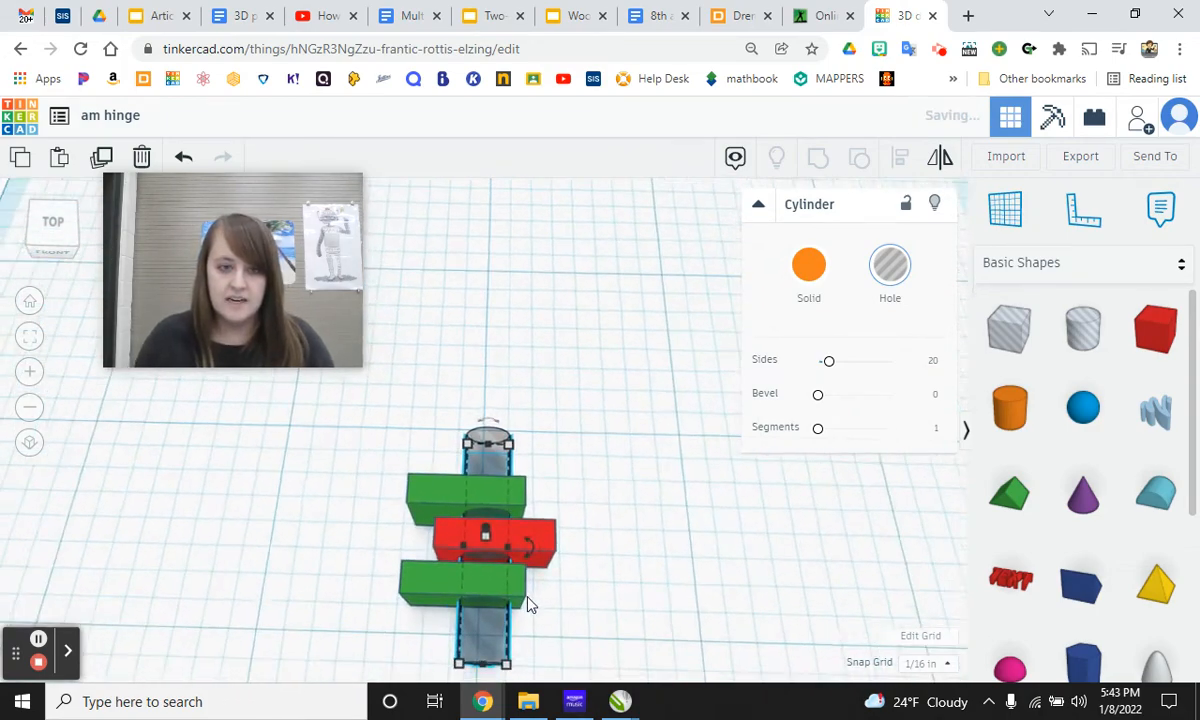
- Align the cylinder hole and the front green box to their vertical centre
scroll(527, 563, "up", 3)
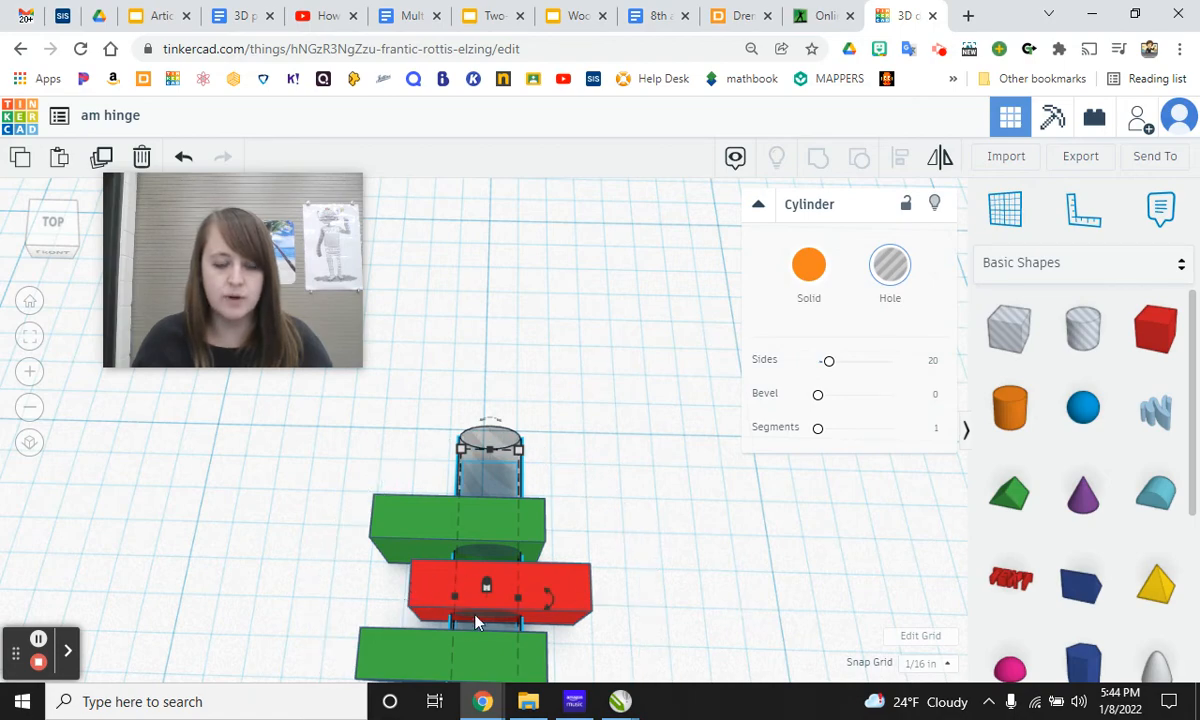
right_click_drag(595, 664, 575, 470)
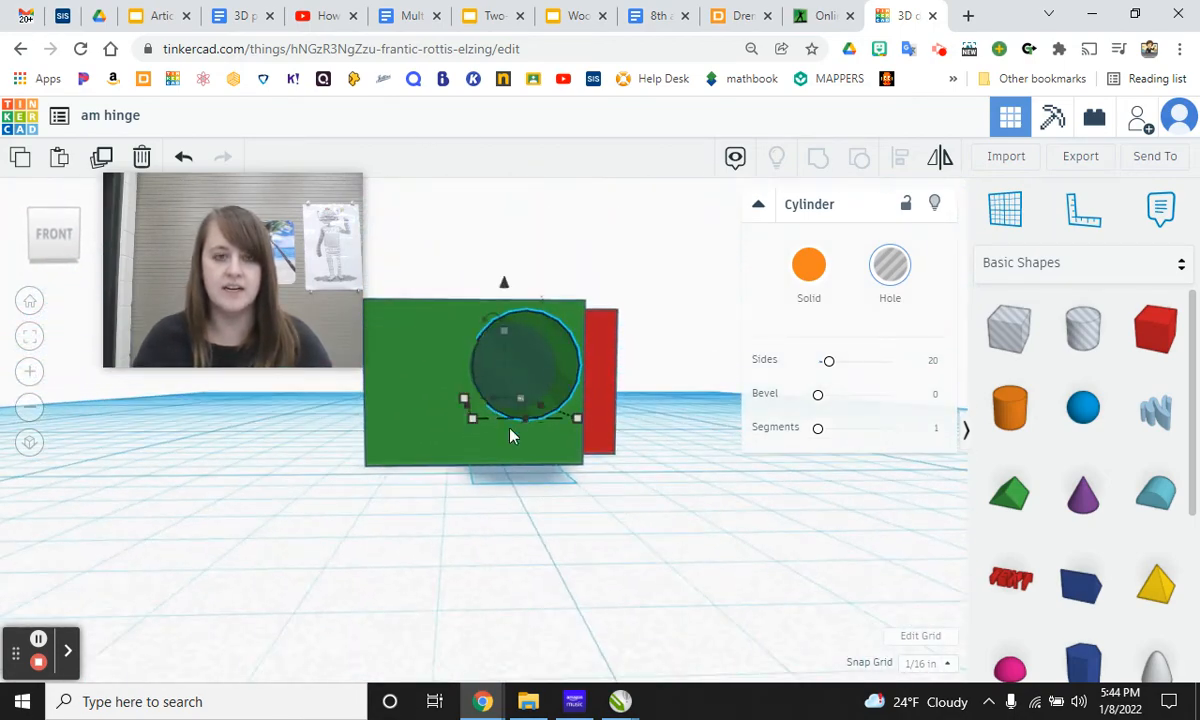
scroll(510, 436, "down", 4)
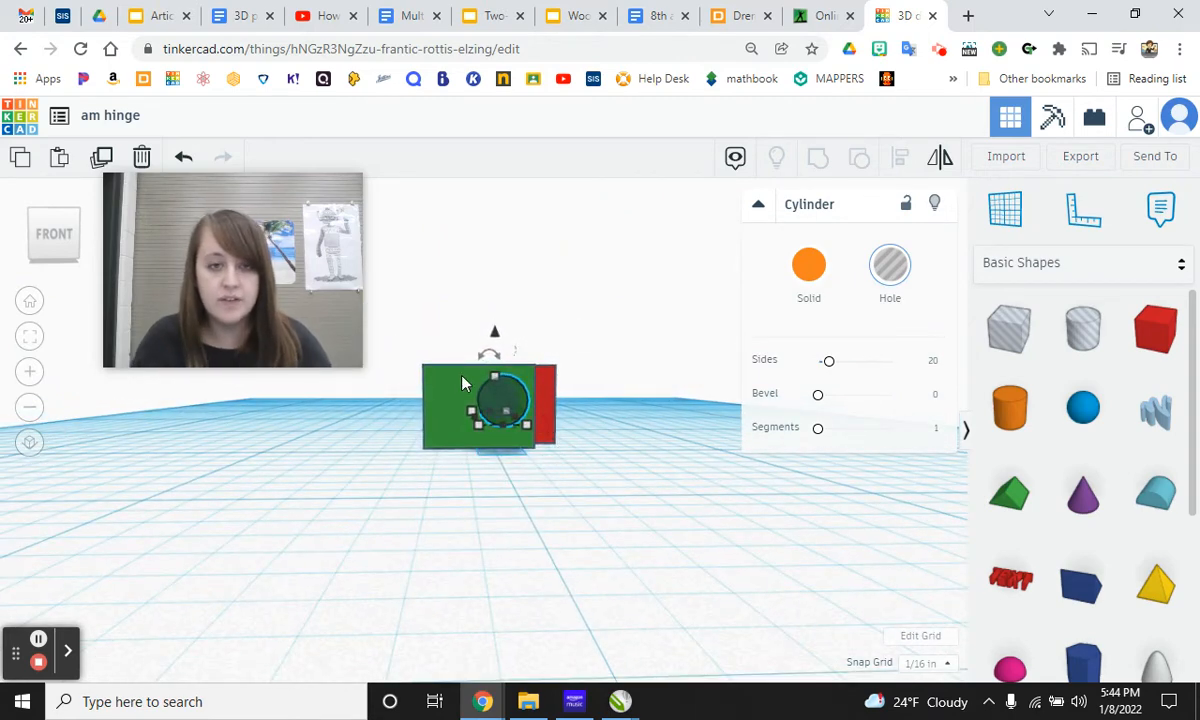
left_click(471, 411)
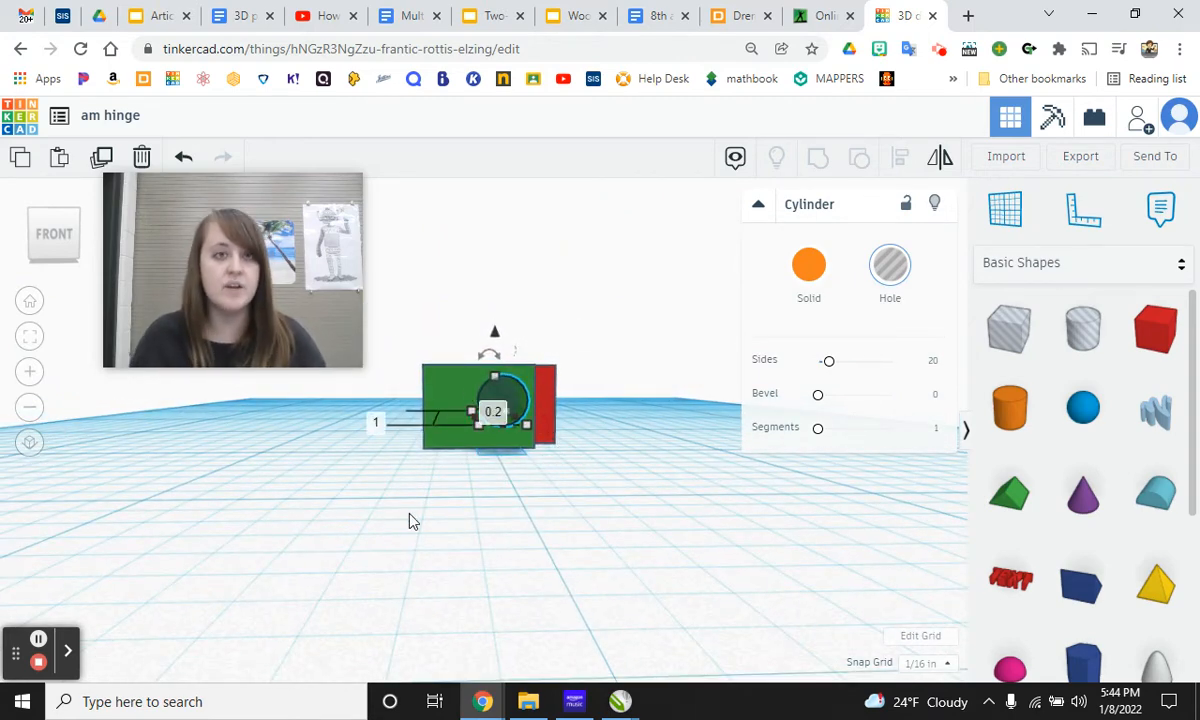
left_click(463, 394, "shift")
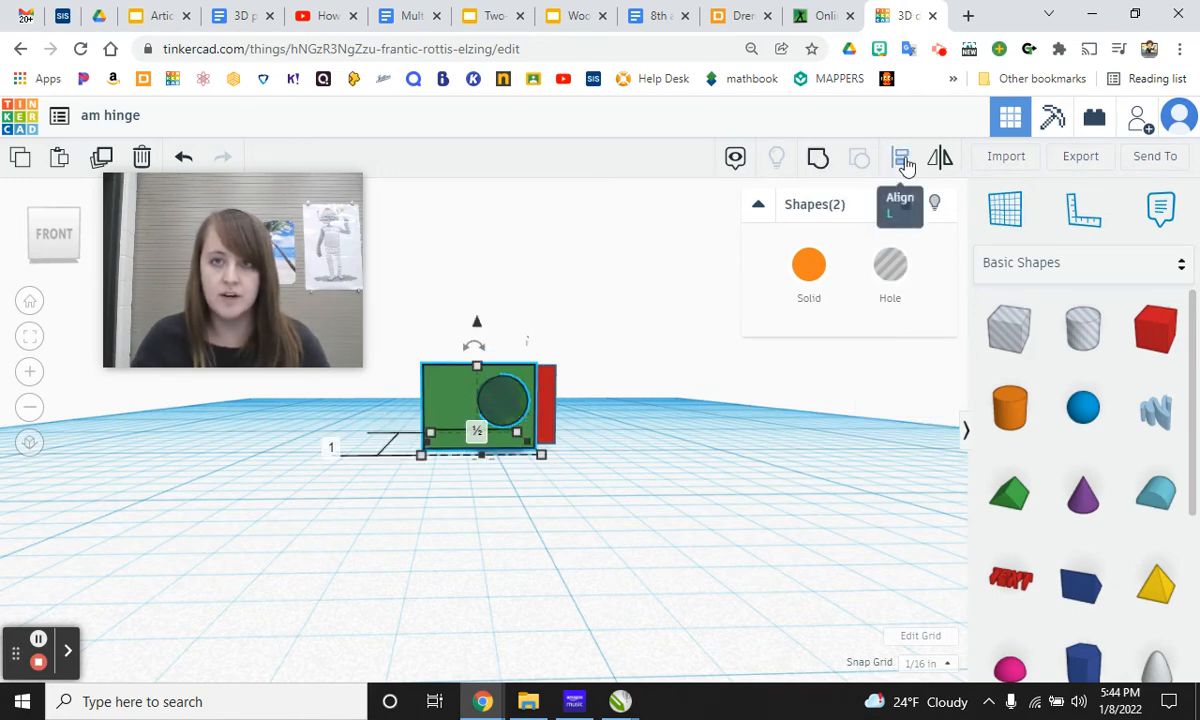
left_click(901, 160)
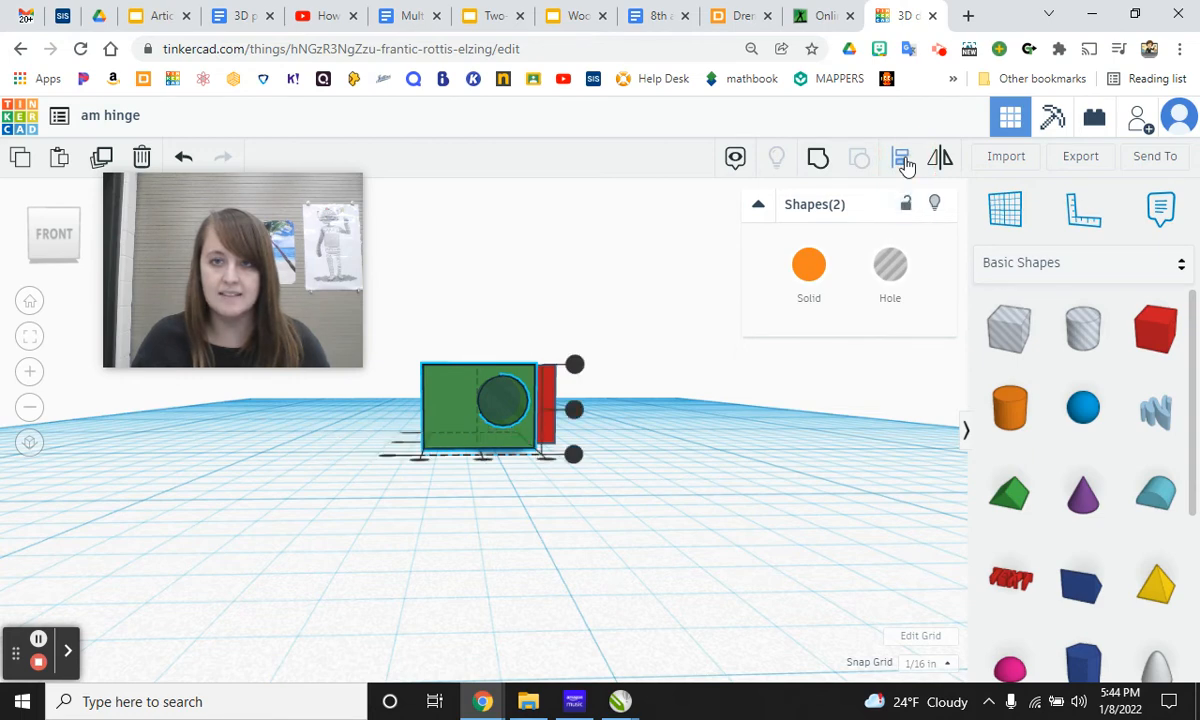
left_click(573, 410)
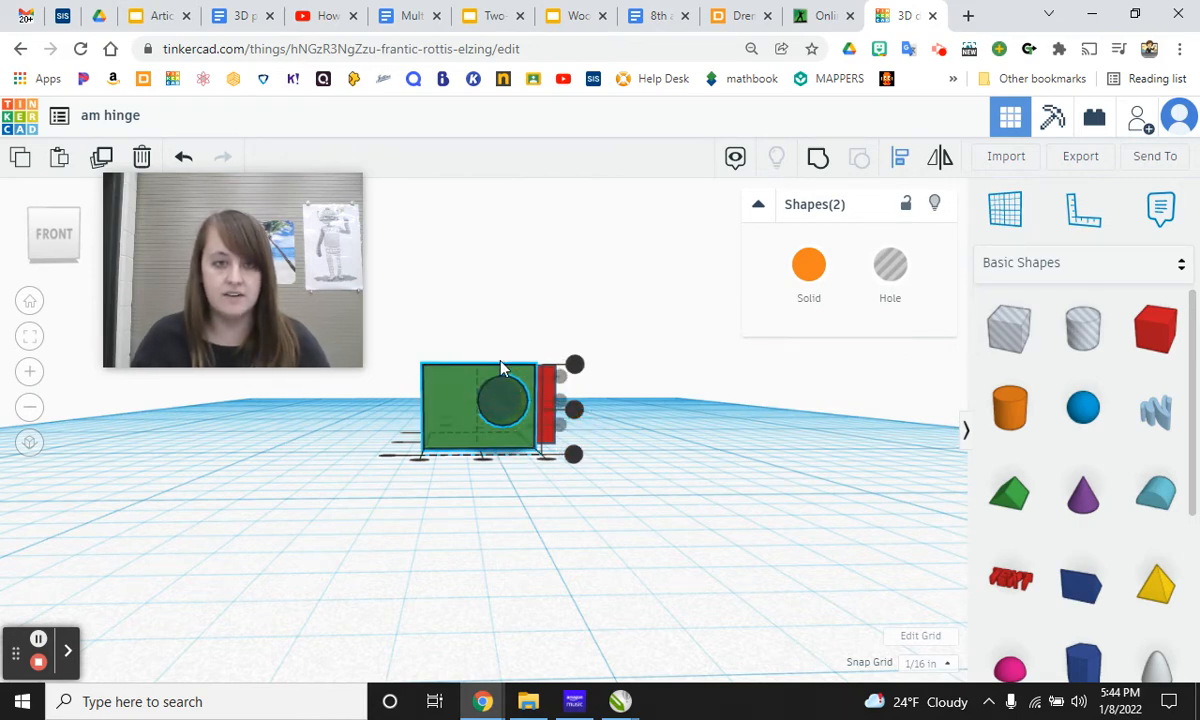
left_click(573, 411)
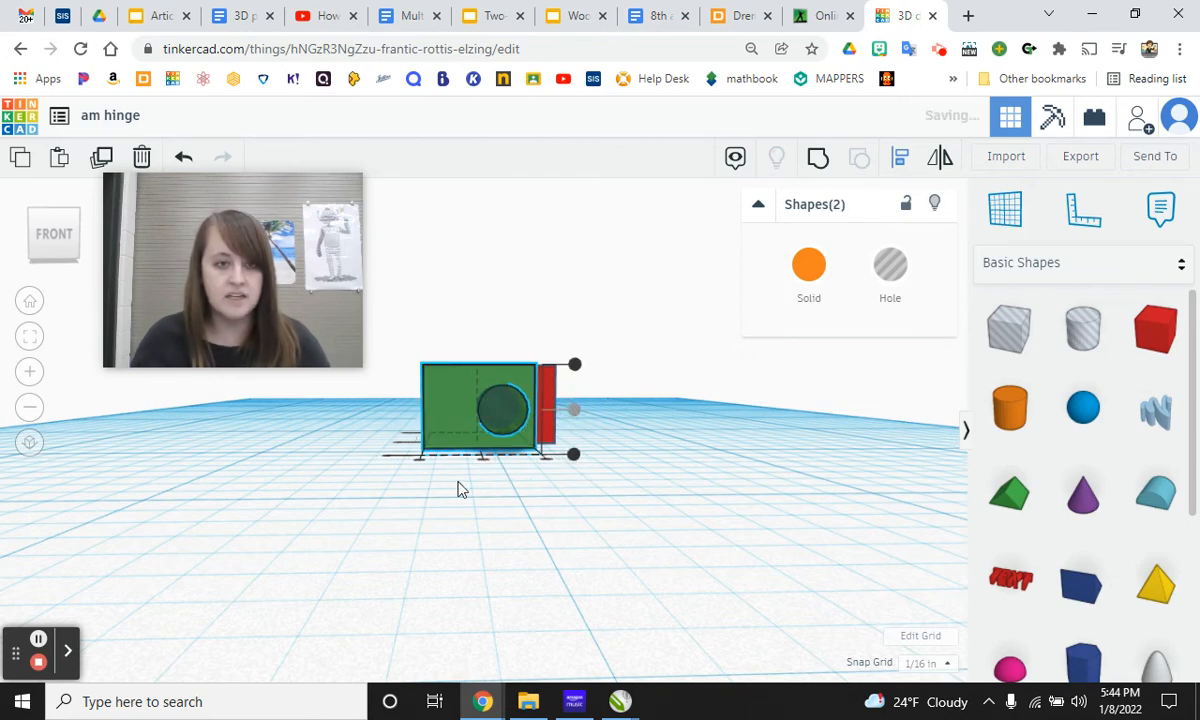
left_click(608, 460)
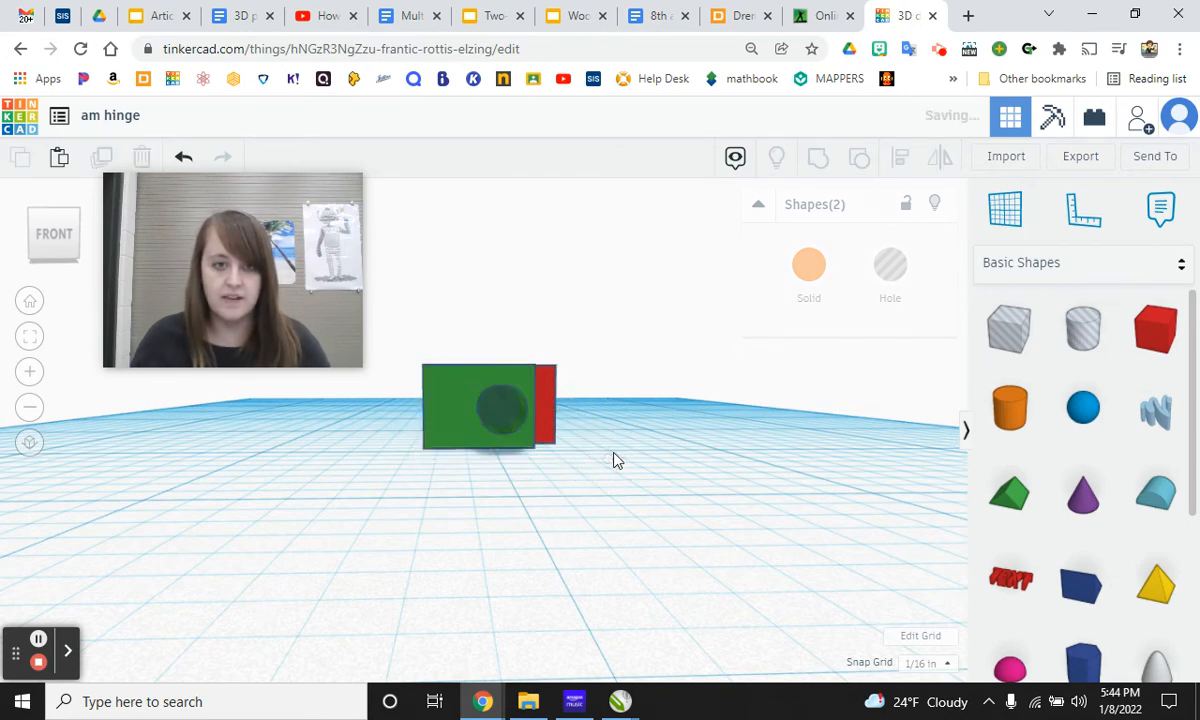
- Duplicate the cylinder hole and place the copy on the workplane beside the row of boxes
mouse_move(610, 455)
right_mouse_down()
mouse_move(597, 447)
mouse_move(587, 517)
mouse_move(600, 546)
mouse_move(646, 528)
mouse_move(611, 490)
mouse_move(613, 437)
mouse_move(621, 455)
right_mouse_up()
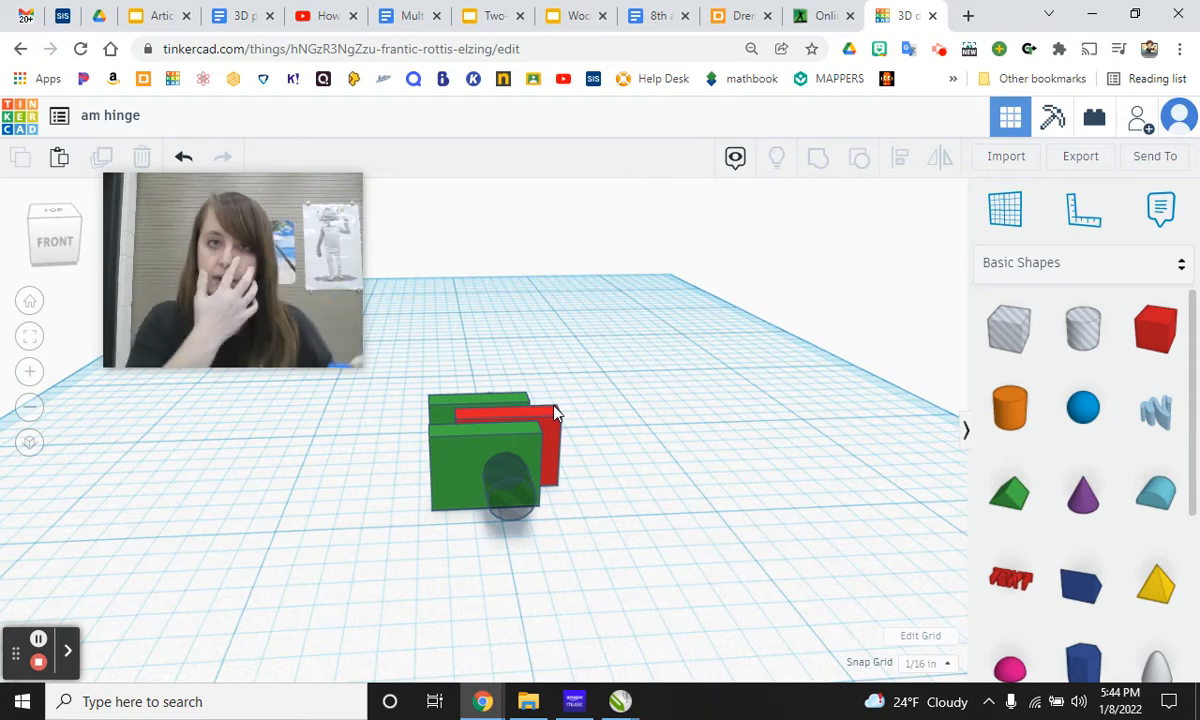
left_click(507, 499)
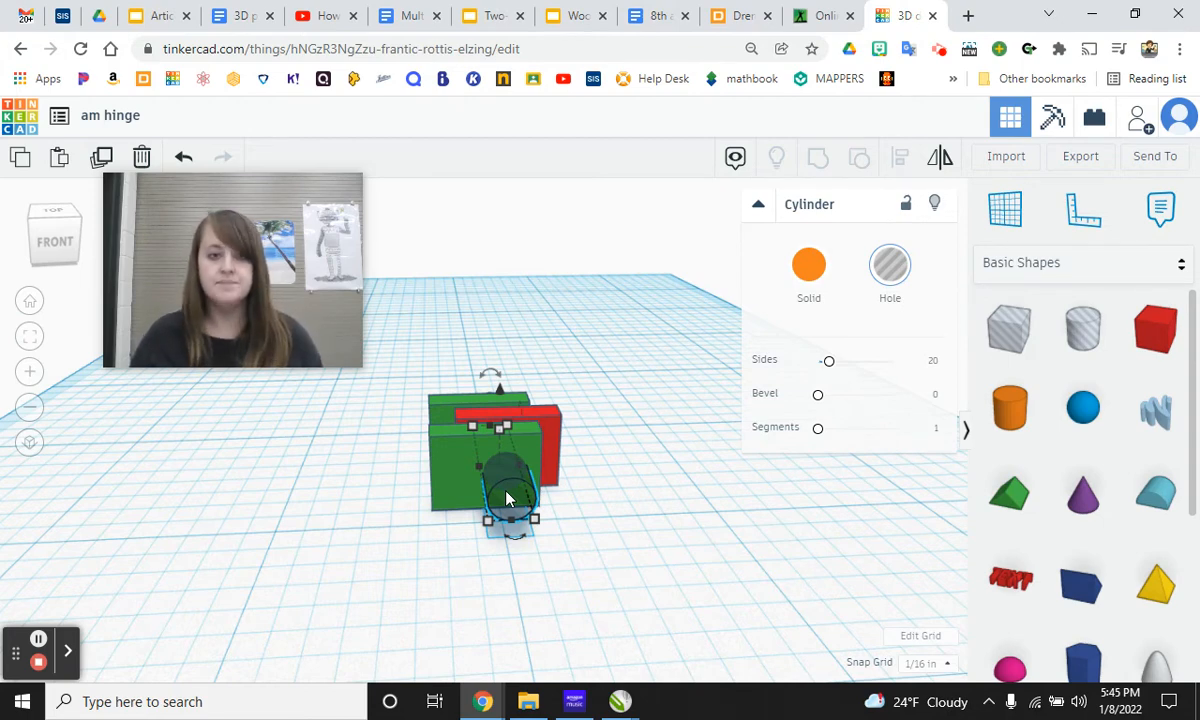
left_click_drag(507, 499, 632, 505)
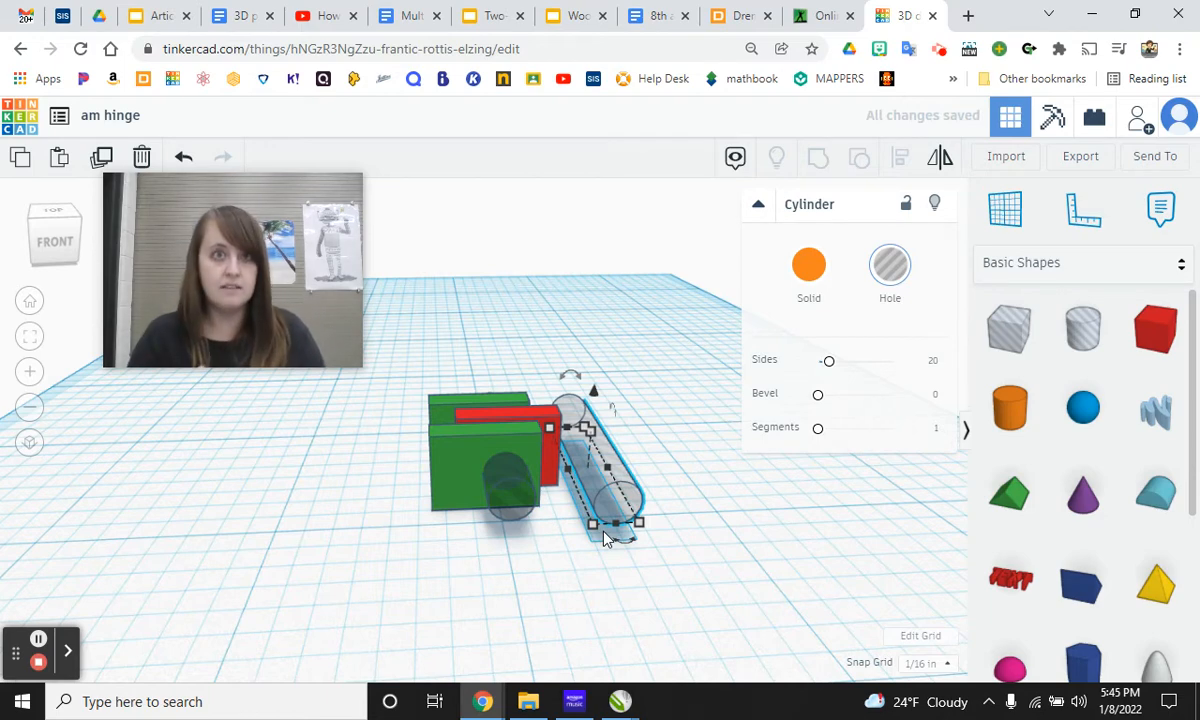
- Set the copied cylinder's width and height to 0.125 in
mouse_move(639, 521)
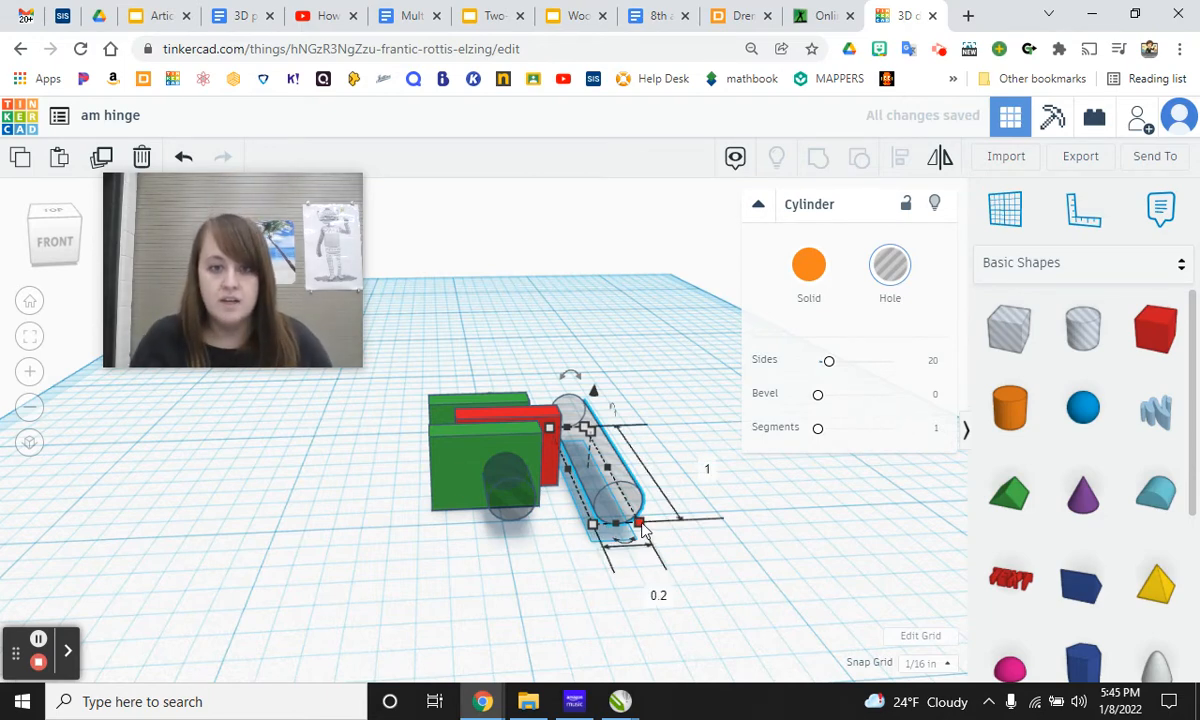
left_click(647, 589)
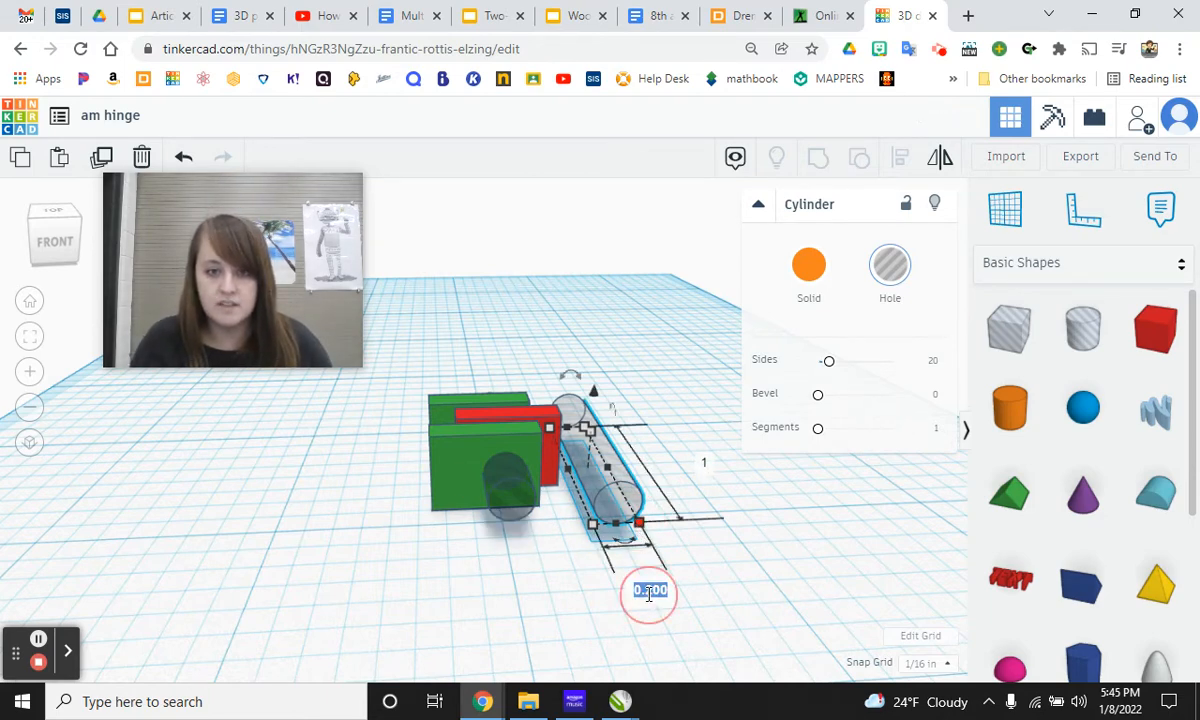
type("0.125")
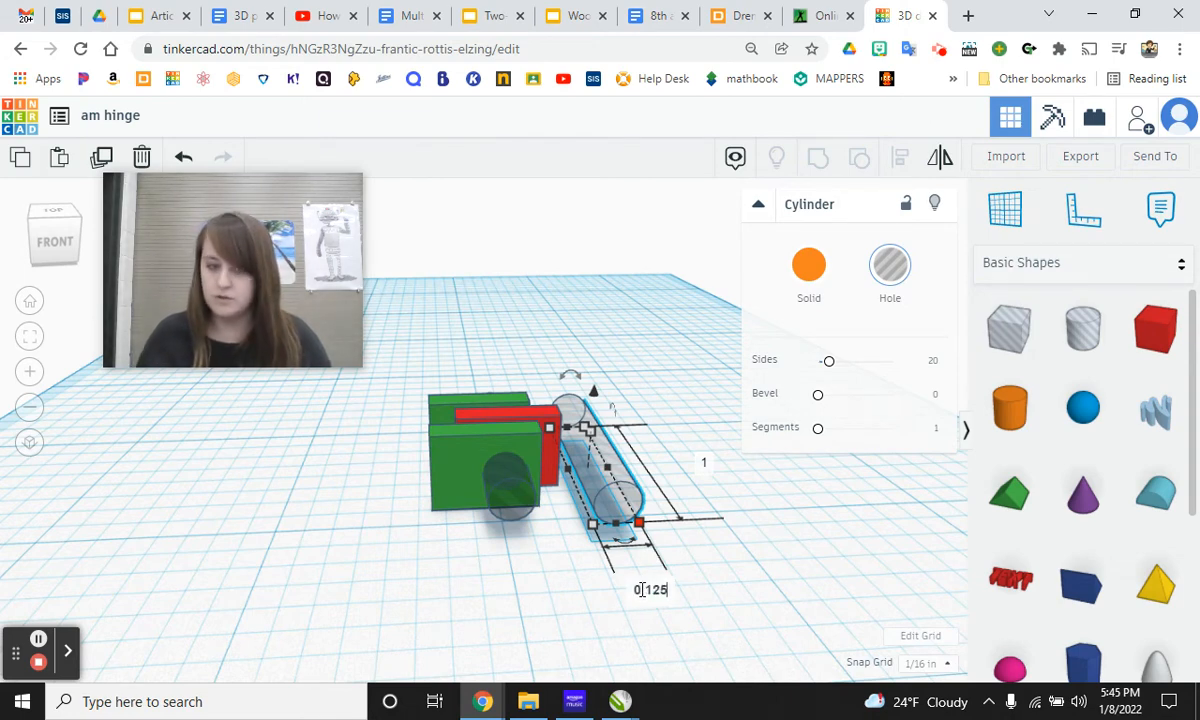
key("Return")
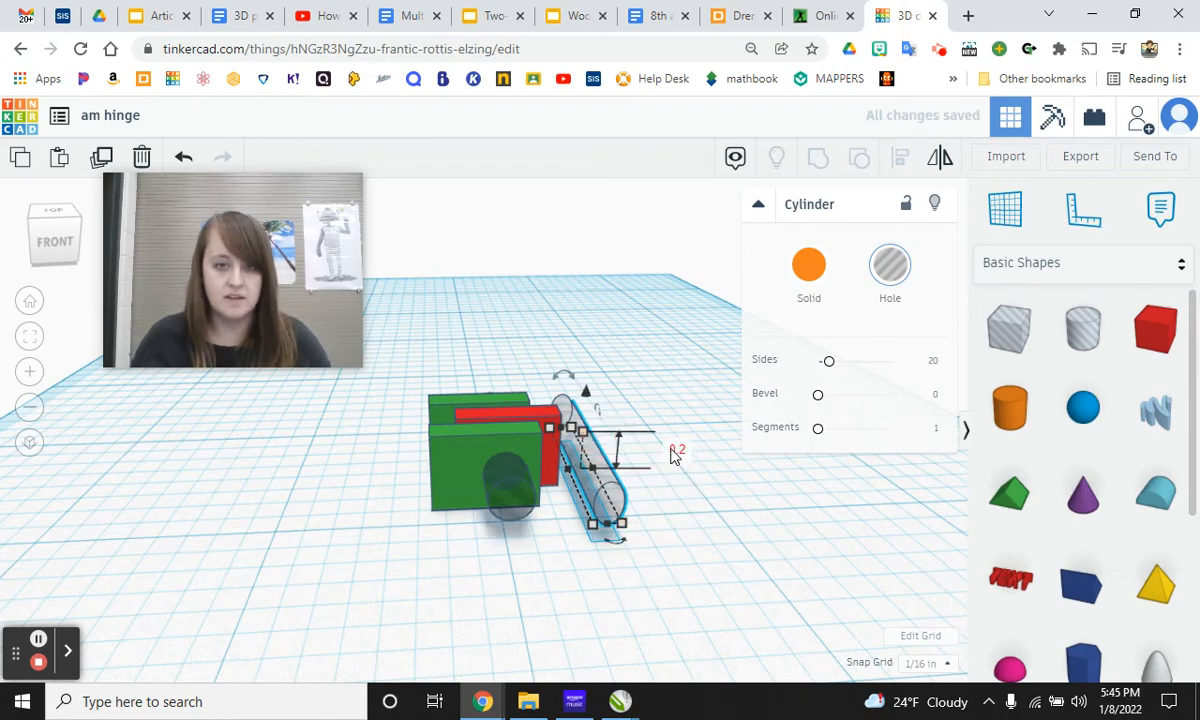
type("0")
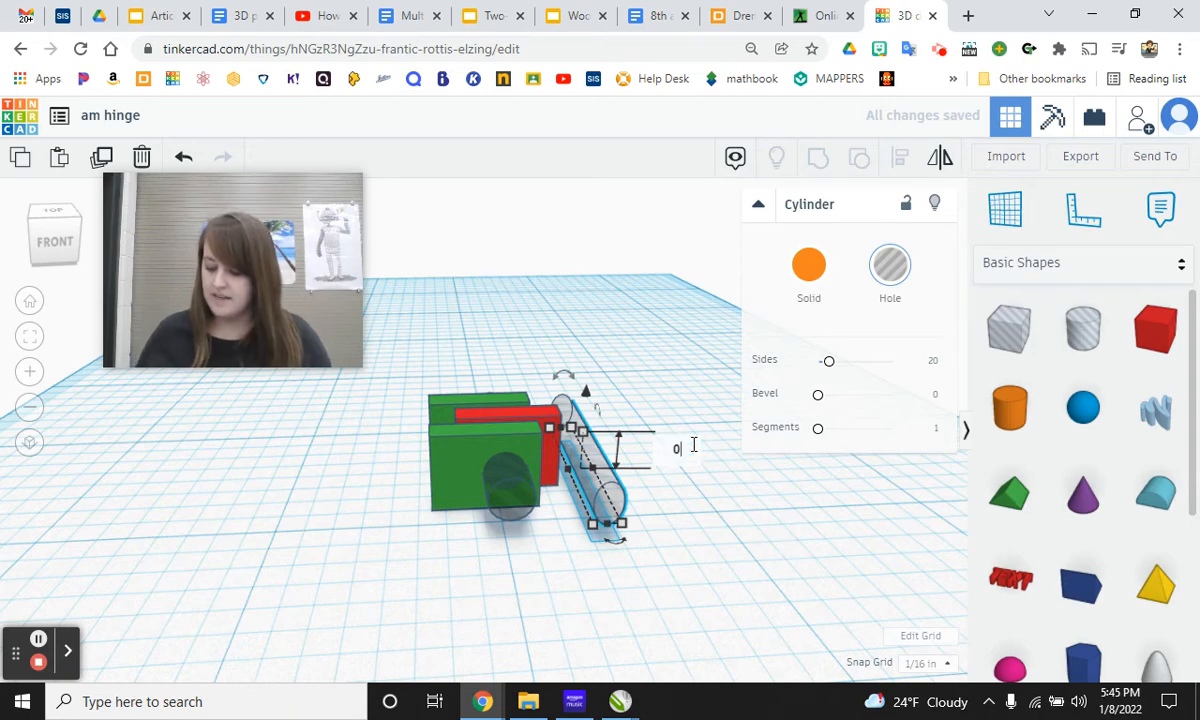
type(".125")
key("Return")
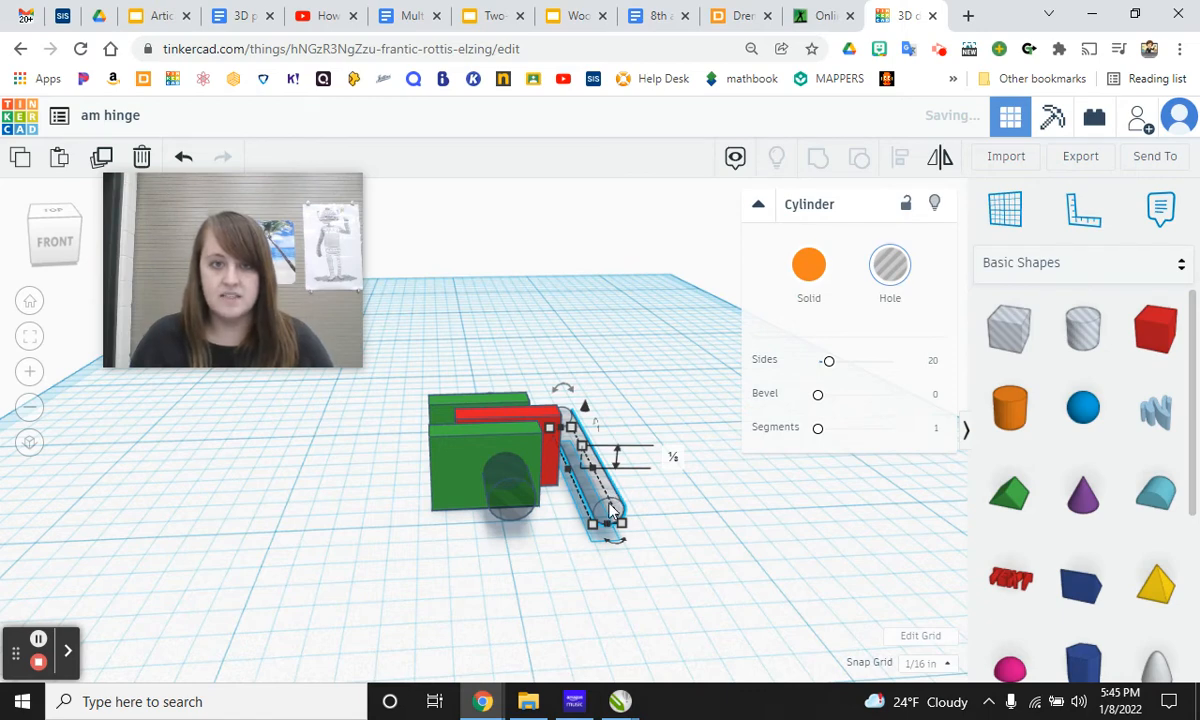
- Turn the thin cylinder into a green solid and move it into the cylinder hole so it sticks out in front of the boxes
left_click(812, 265)
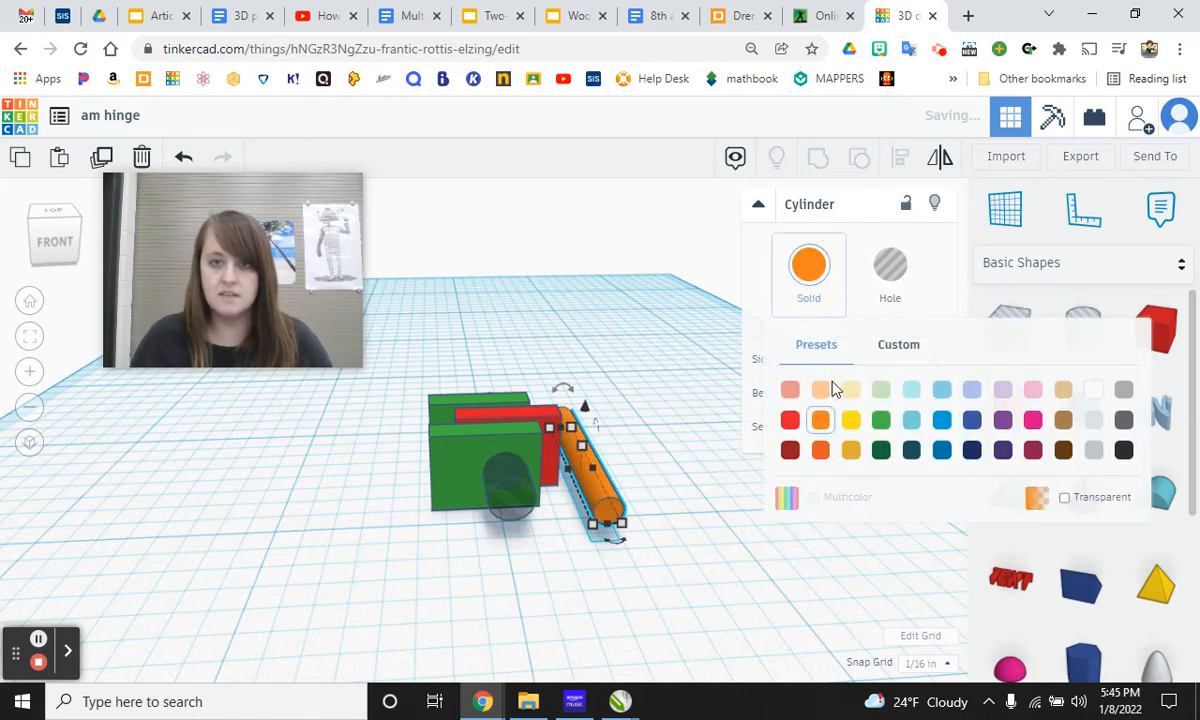
left_click(881, 421)
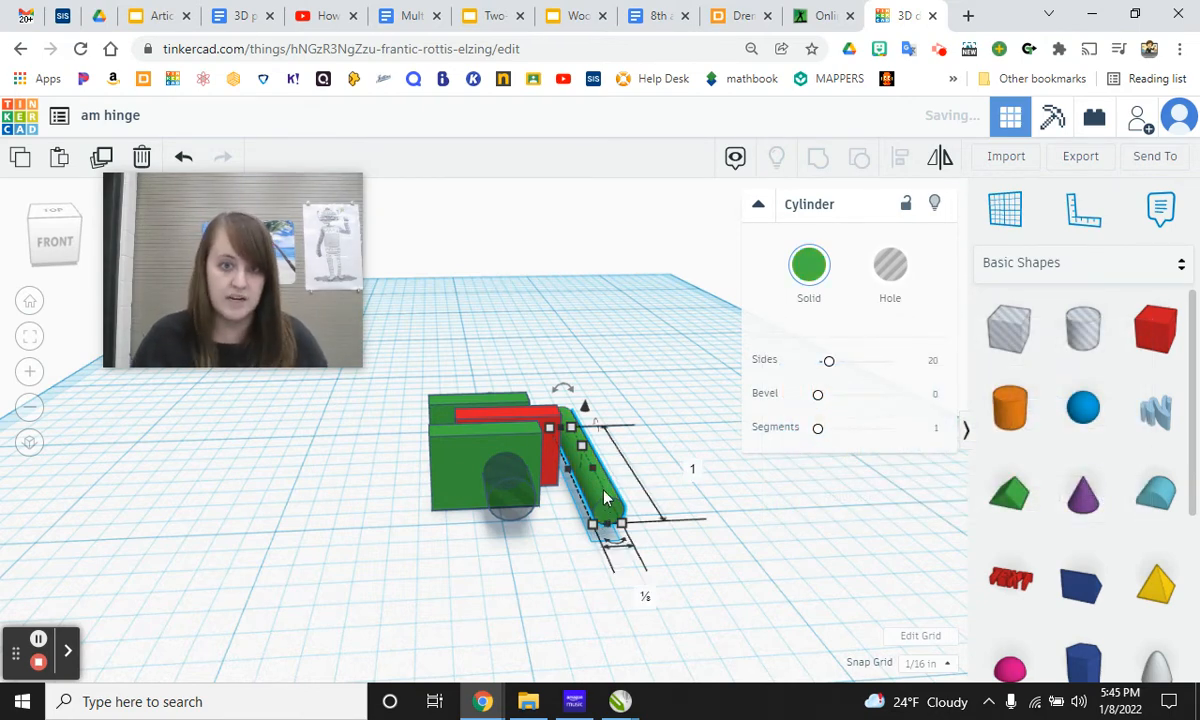
mouse_move(548, 503)
right_mouse_down()
mouse_move(586, 490)
mouse_move(556, 510)
right_mouse_up()
left_click_drag(580, 418, 474, 430)
left_click(455, 512)
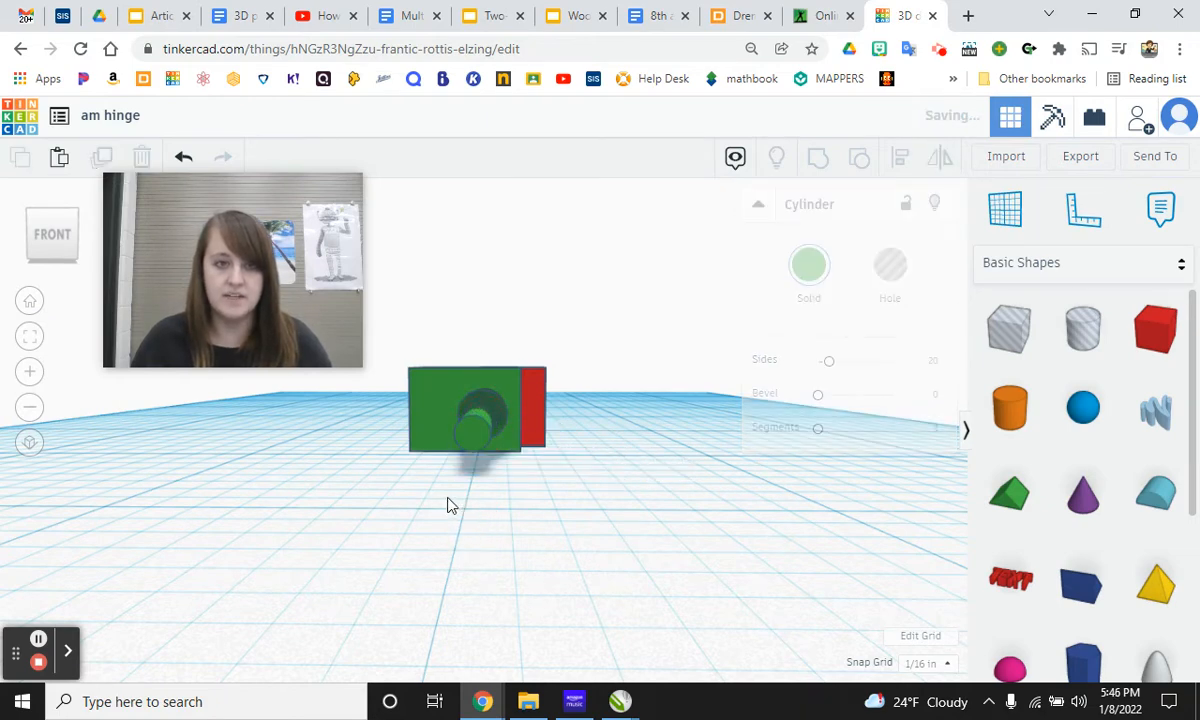
- Align the green cylinder and the cylinder hole to their centres, both in height and from side to side
right_click_drag(450, 504, 465, 568)
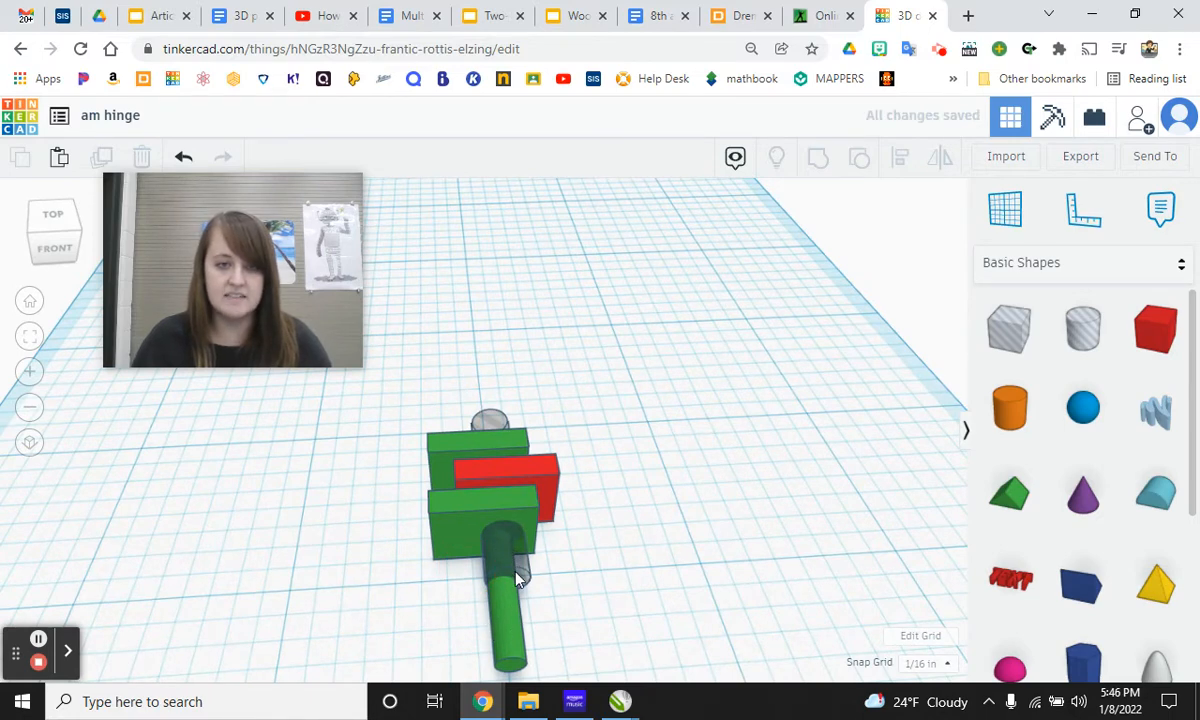
right_click_drag(516, 578, 516, 432)
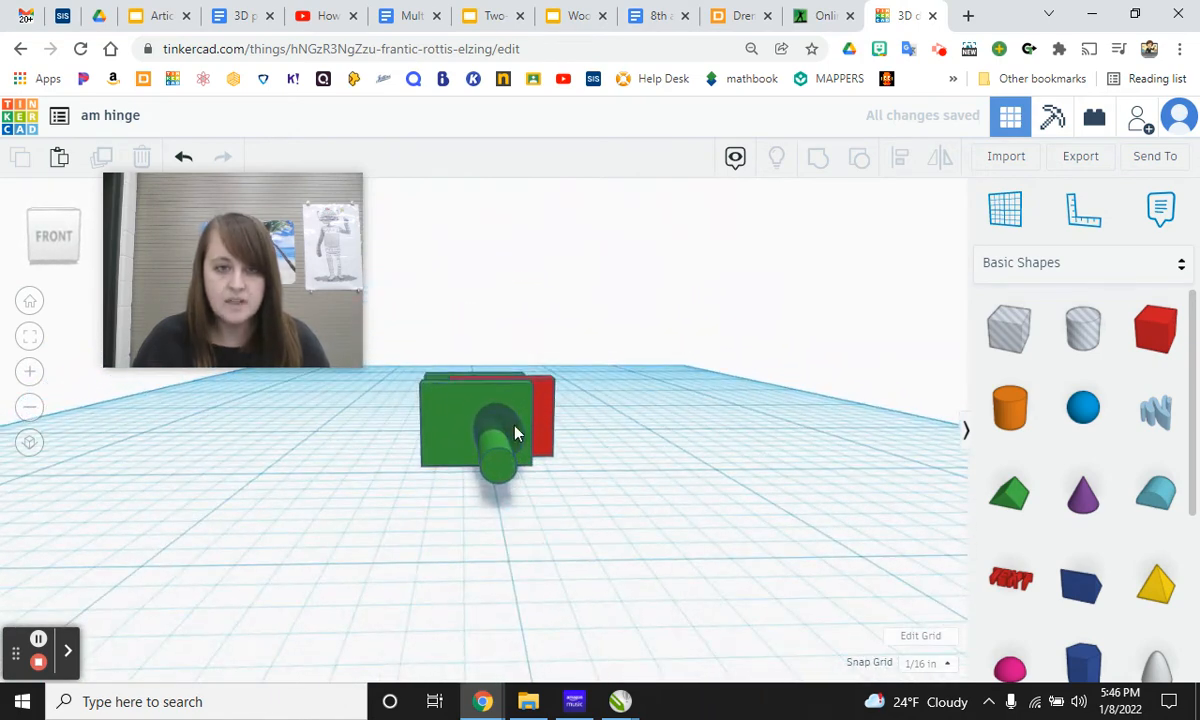
left_click(506, 432)
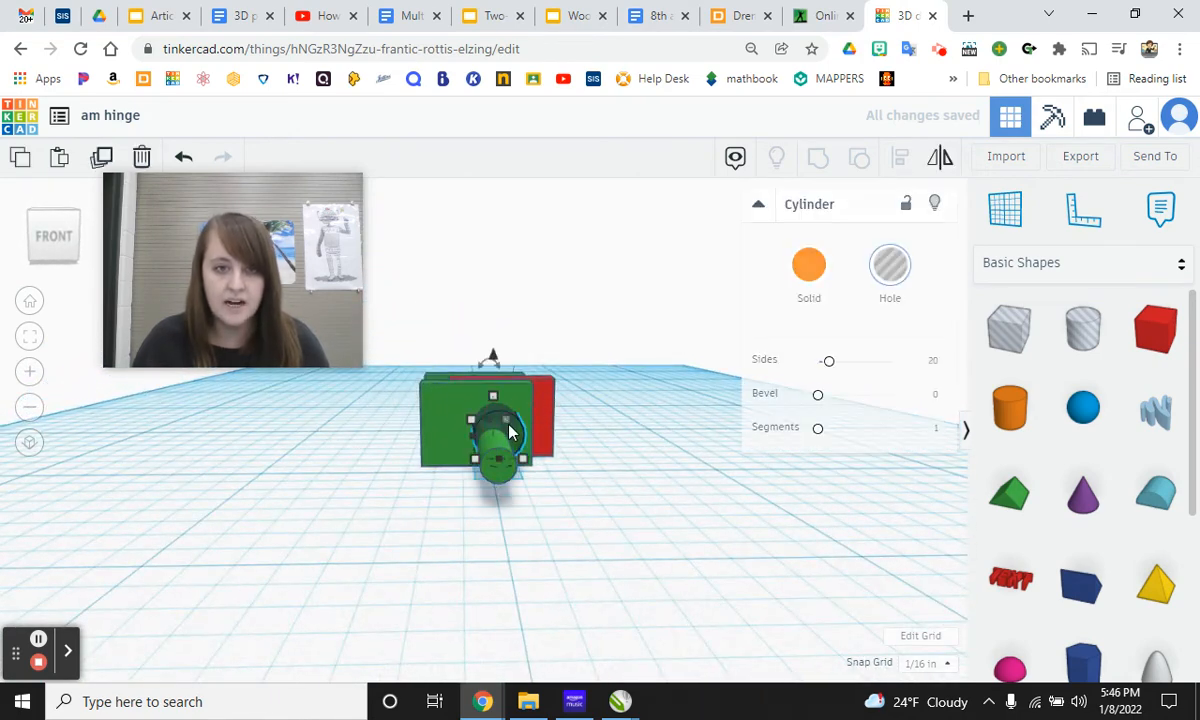
left_click(499, 482, "shift")
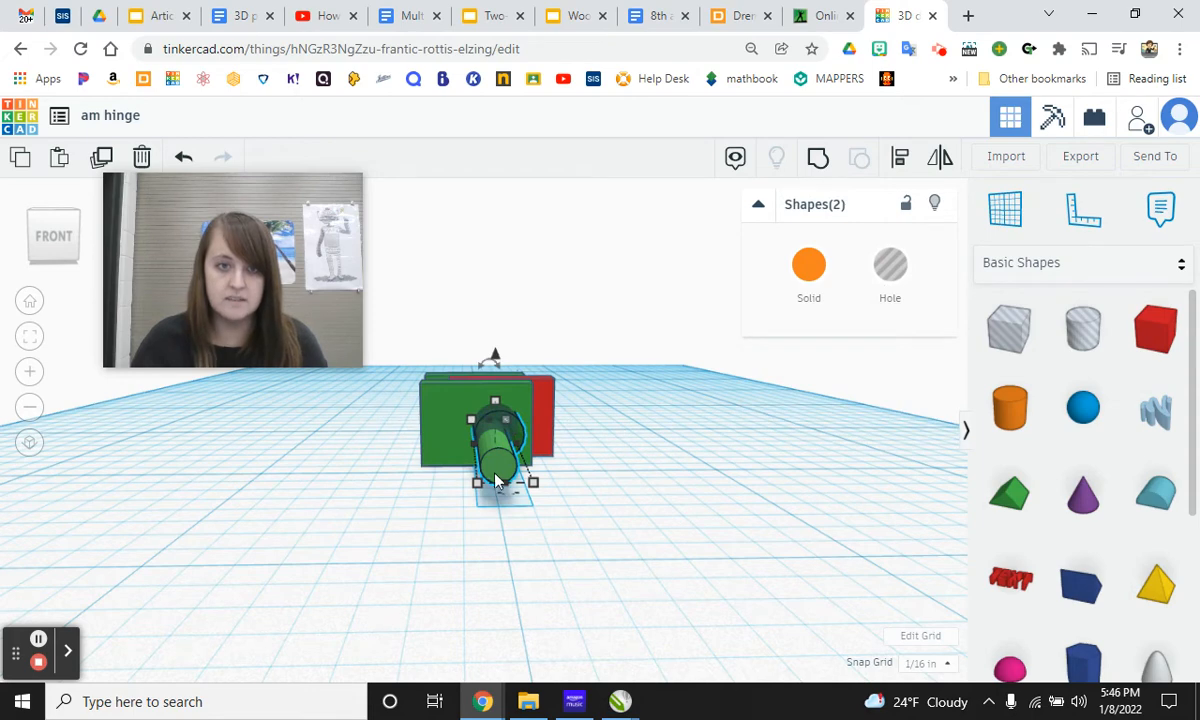
left_click(899, 160)
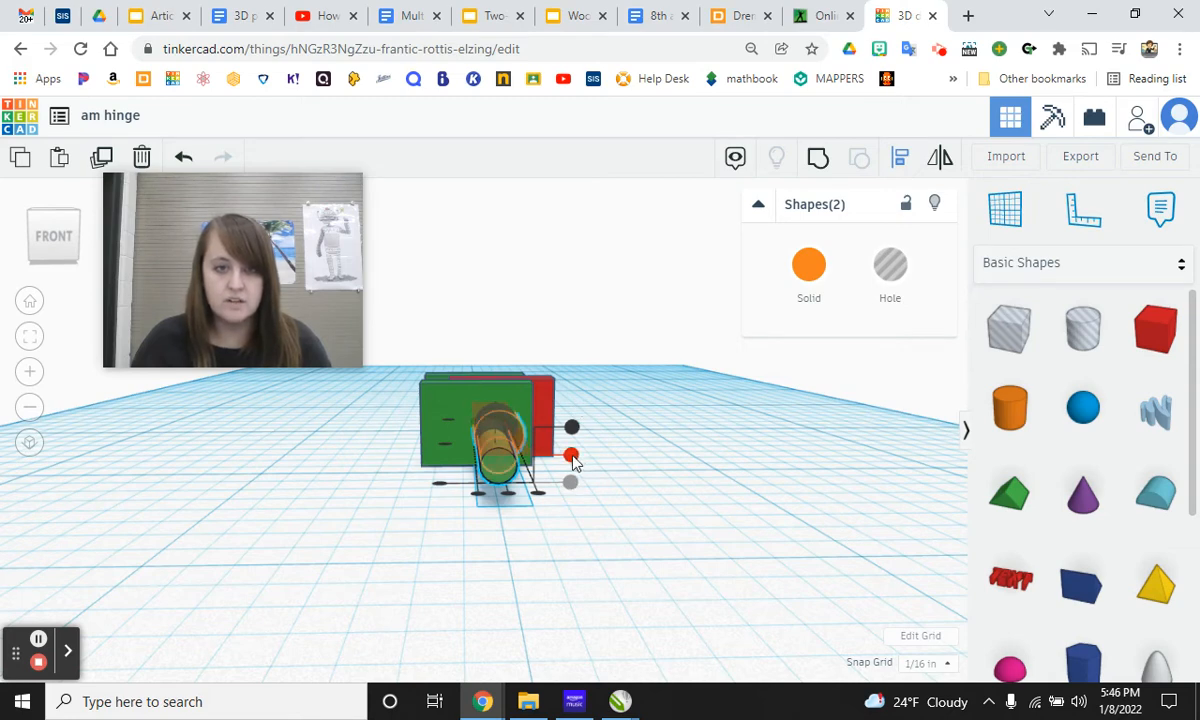
left_click(571, 458)
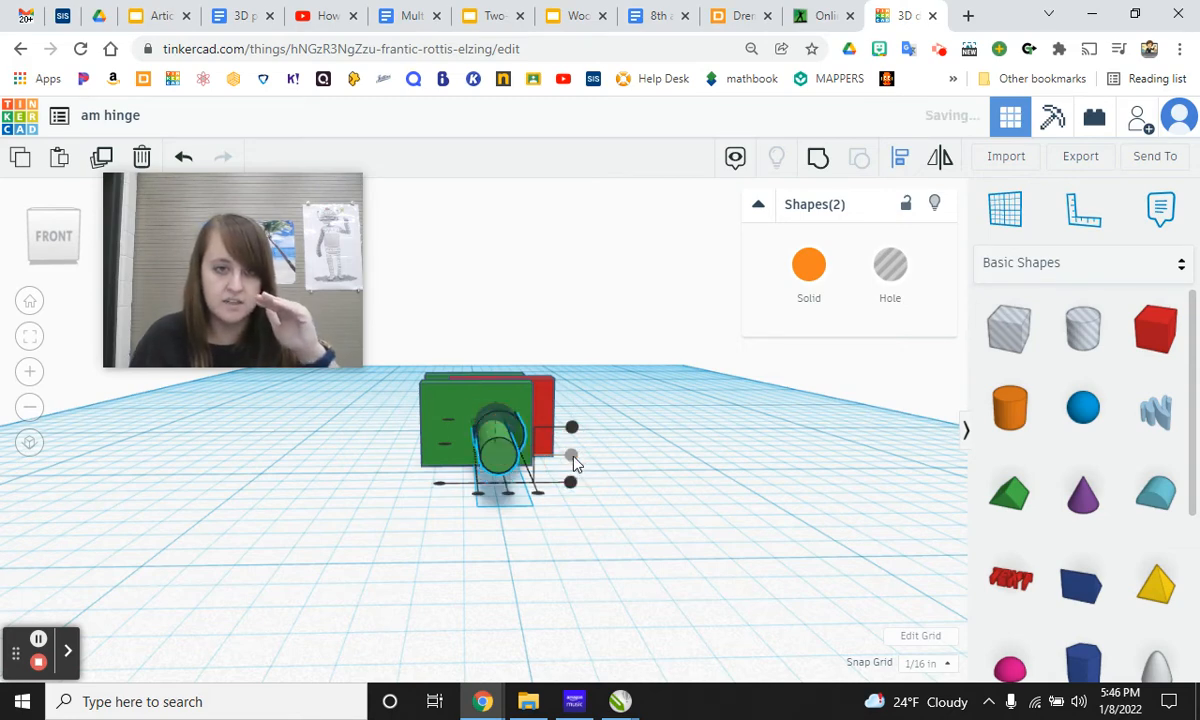
left_click(506, 503)
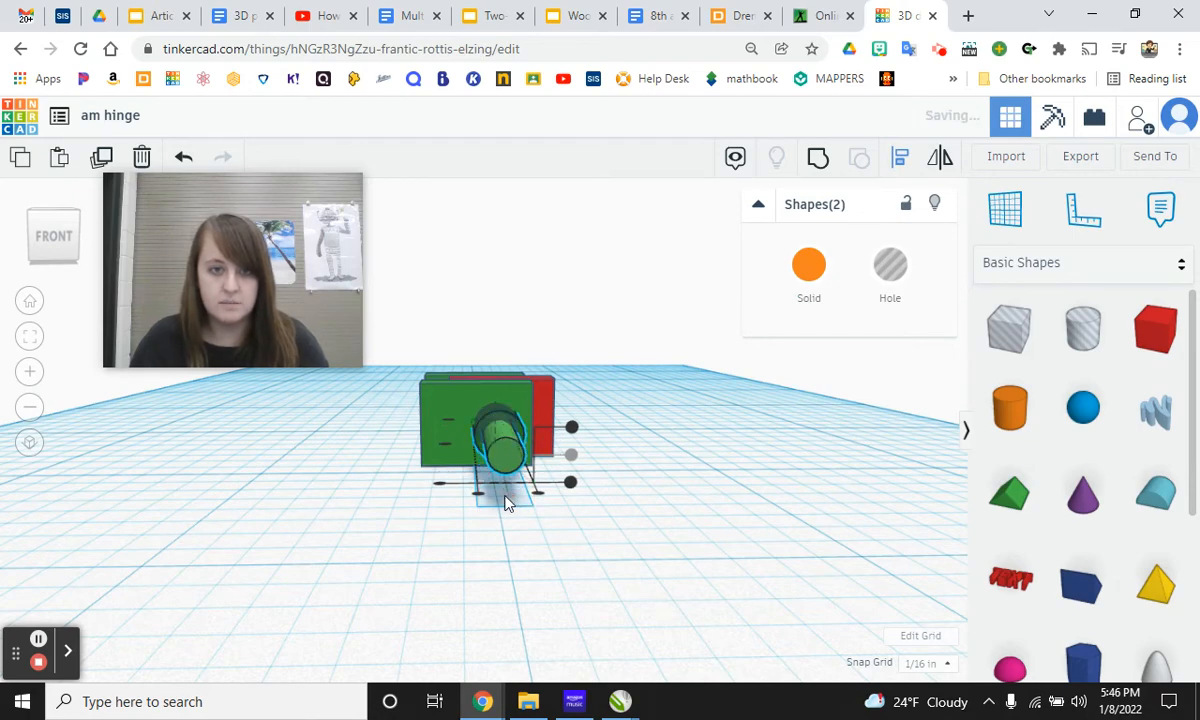
left_click(477, 538)
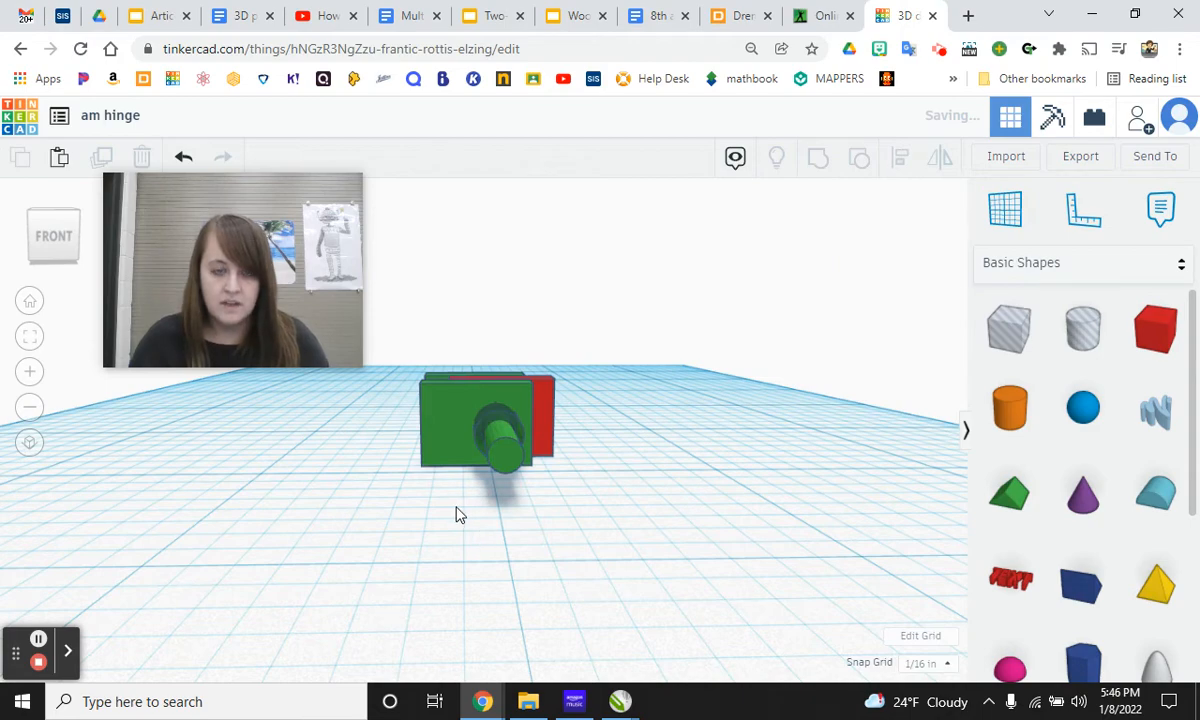
- Group the middle red box with the cylinder hole to cut the hole through it
right_click_drag(493, 498, 723, 571)
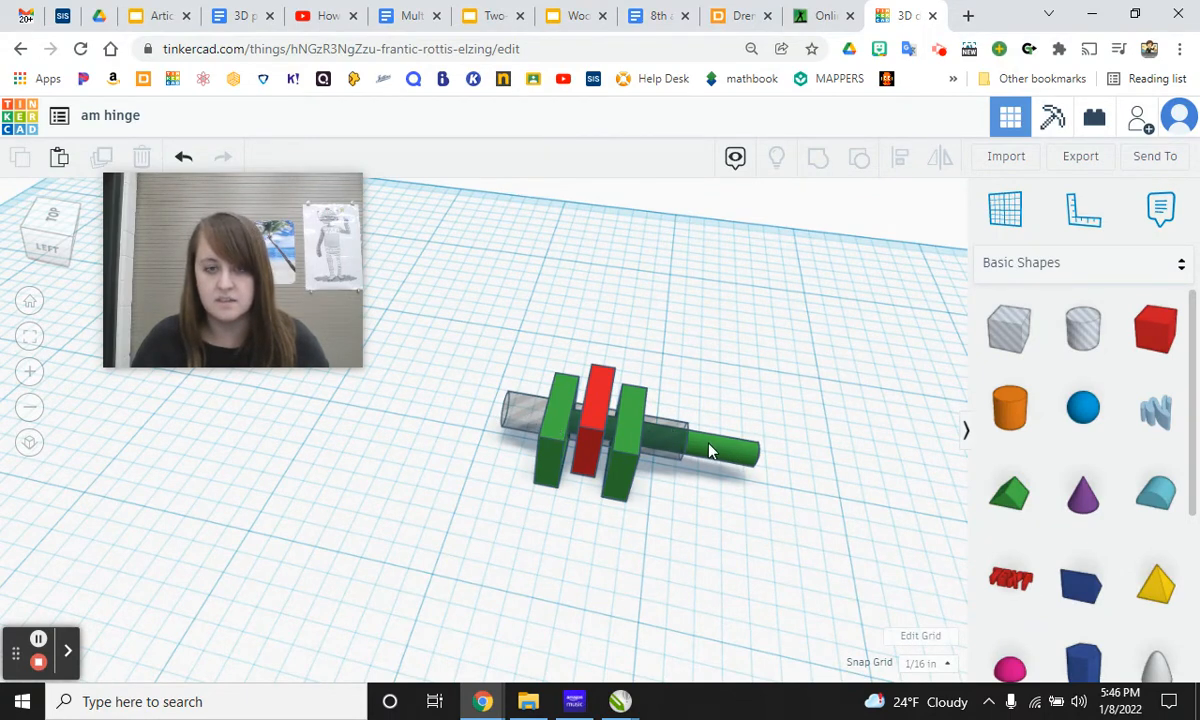
left_click(601, 390)
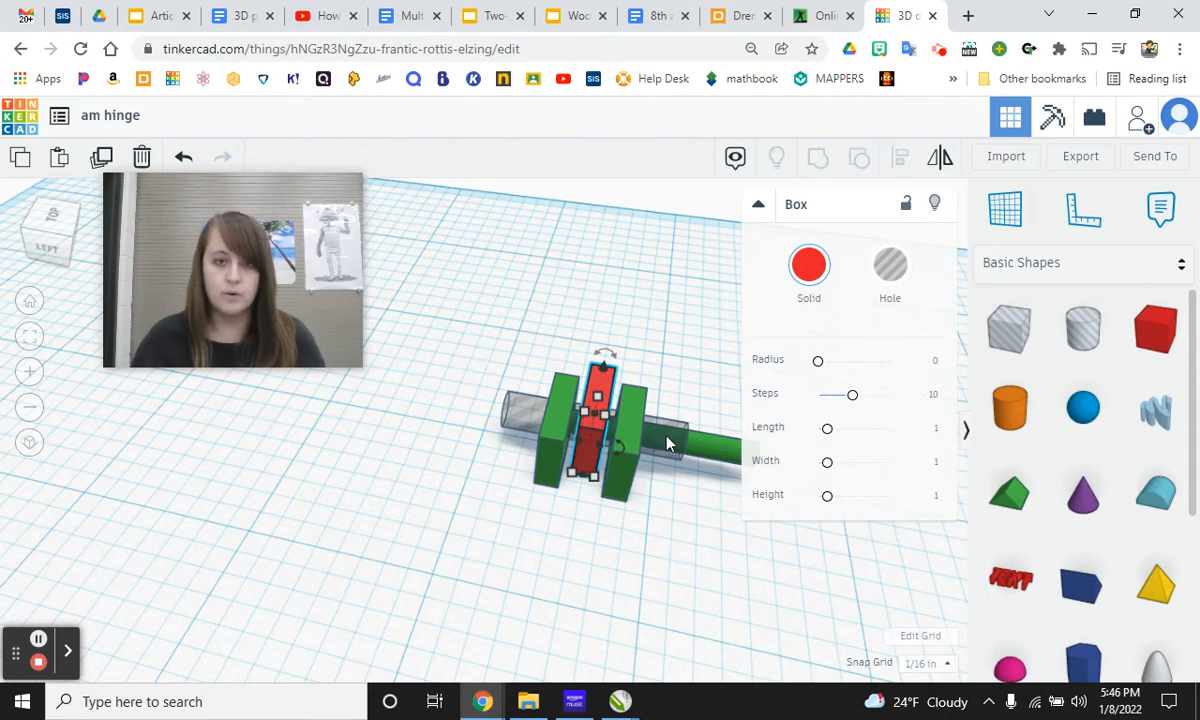
left_click(520, 418, "shift")
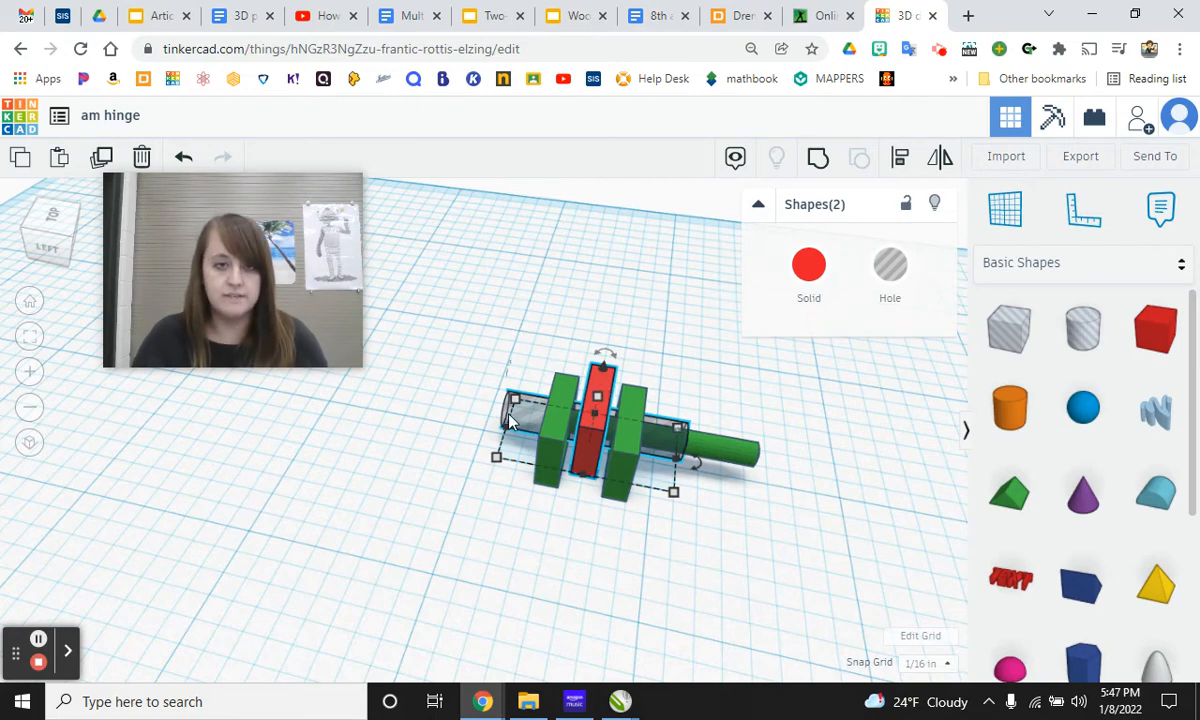
left_click(817, 161)
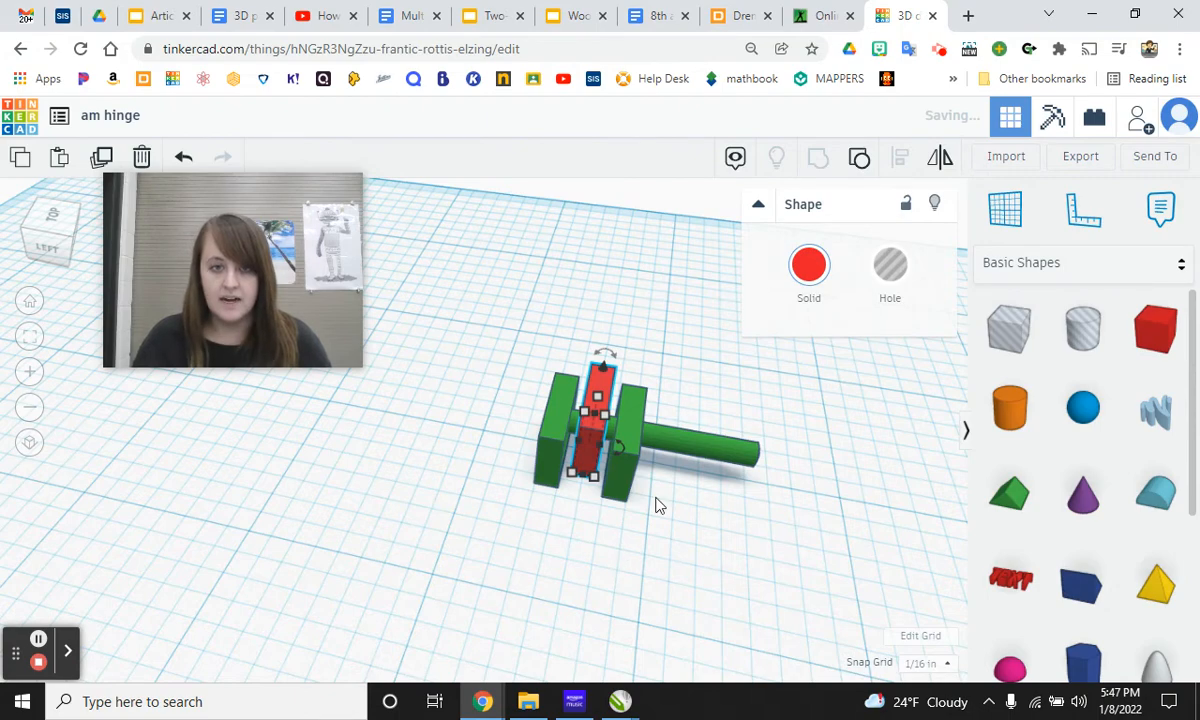
- Make the two outer green boxes transparent
right_click_drag(654, 504, 840, 512)
scroll(585, 432, "up", 4)
scroll(726, 400, "up", 4)
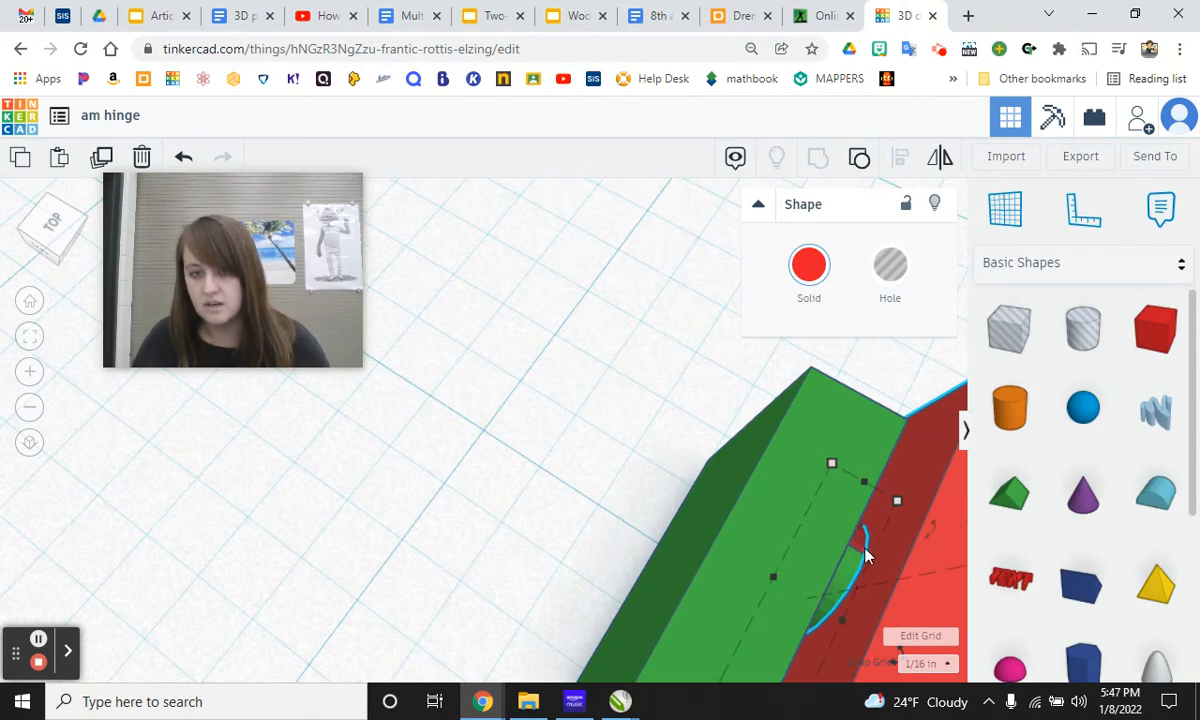
scroll(850, 585, "down", 8)
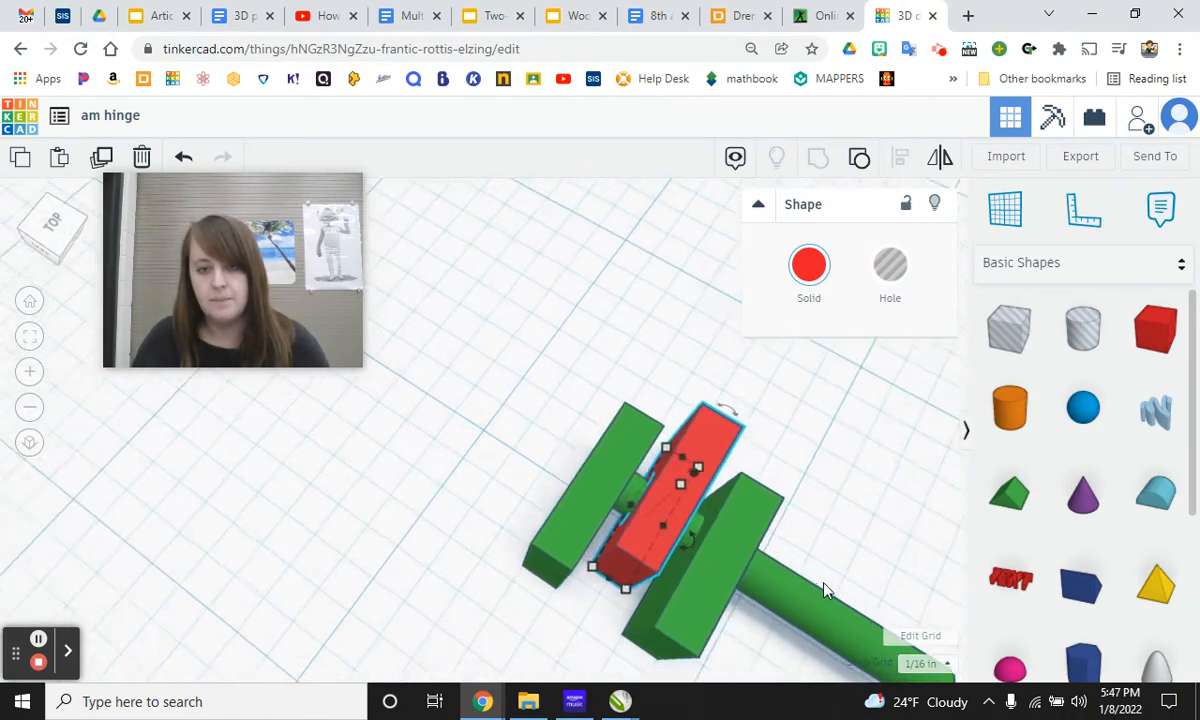
left_click(729, 582)
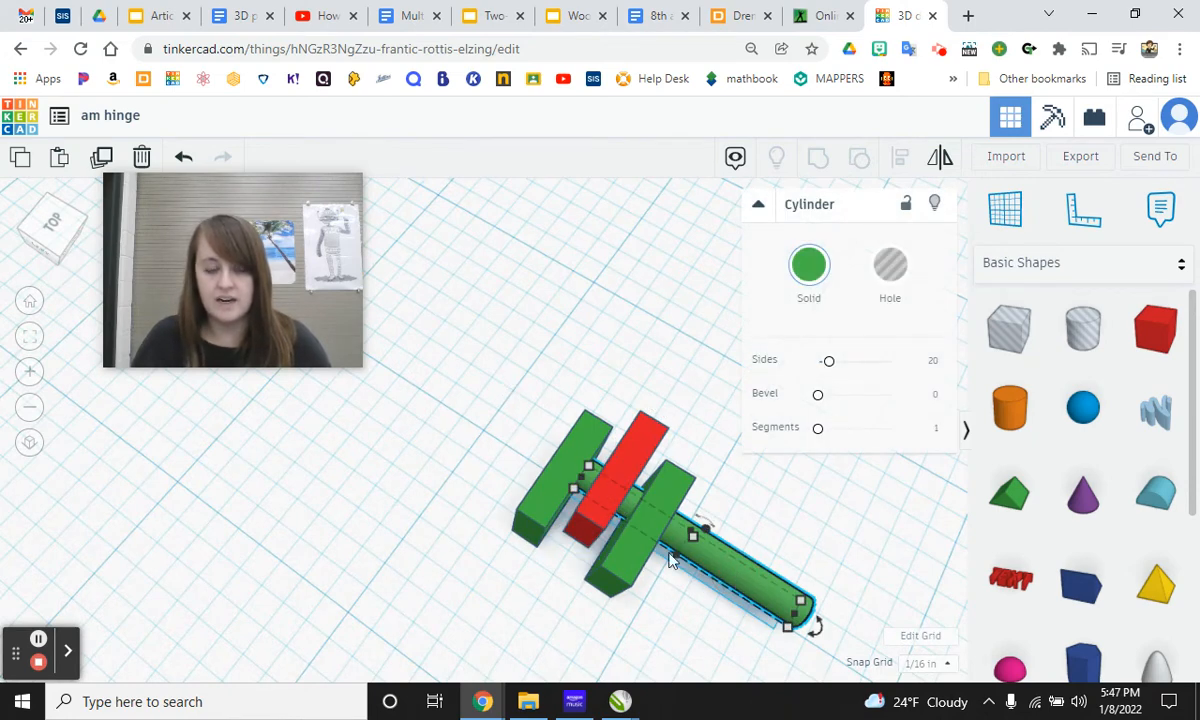
left_click(750, 495)
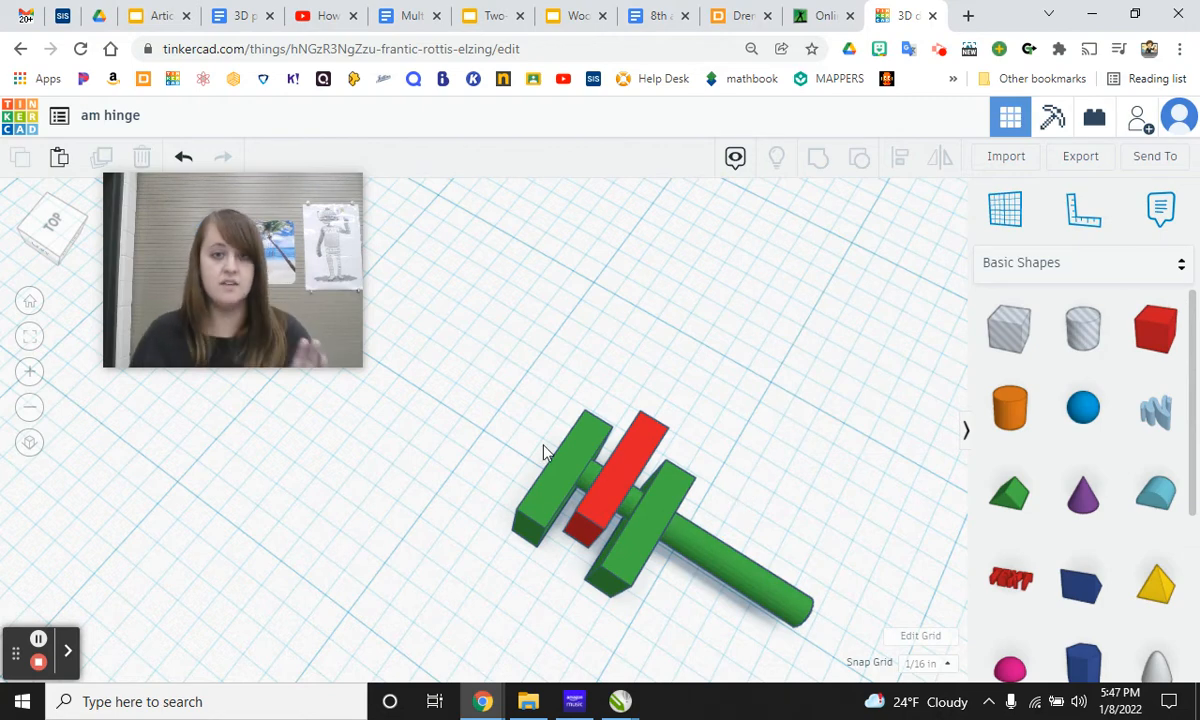
left_click(575, 460)
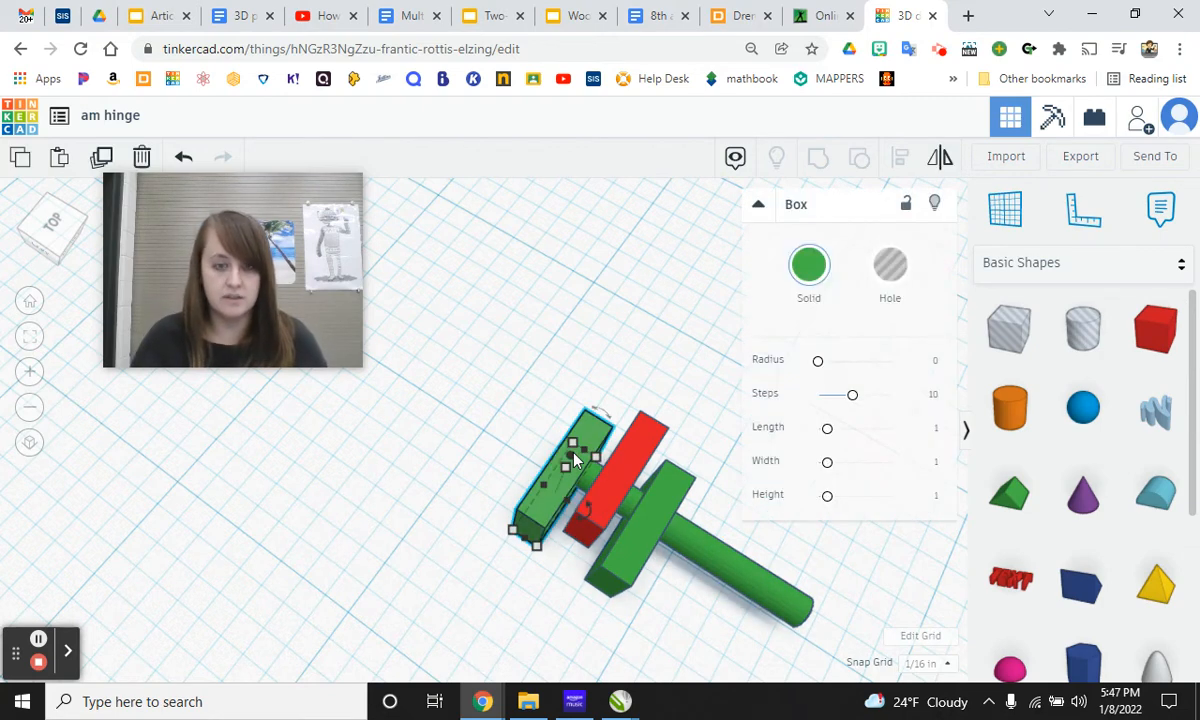
left_click(668, 515, "shift")
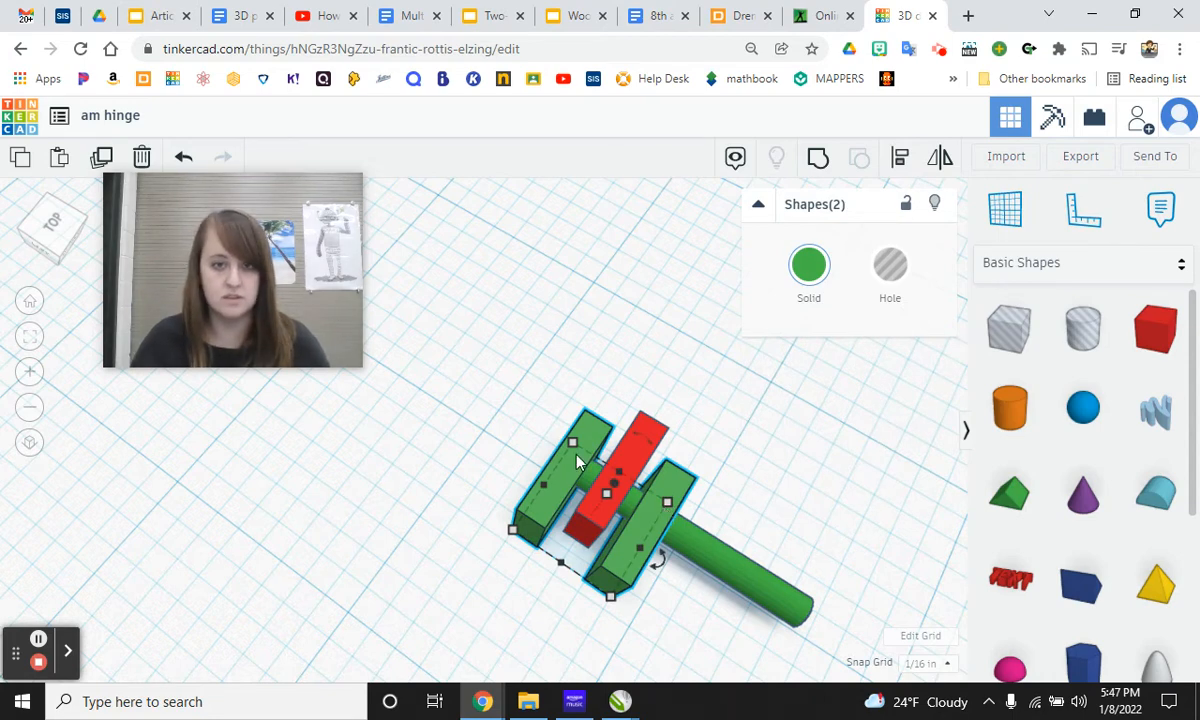
left_click(812, 266)
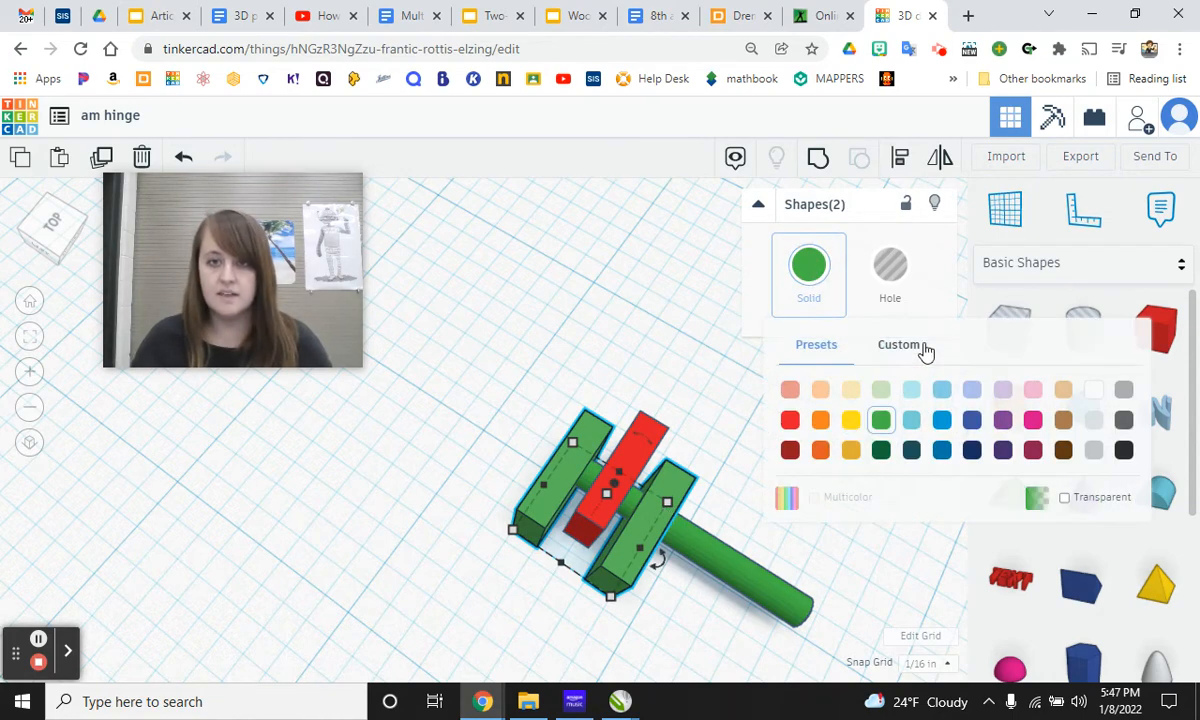
left_click(1065, 499)
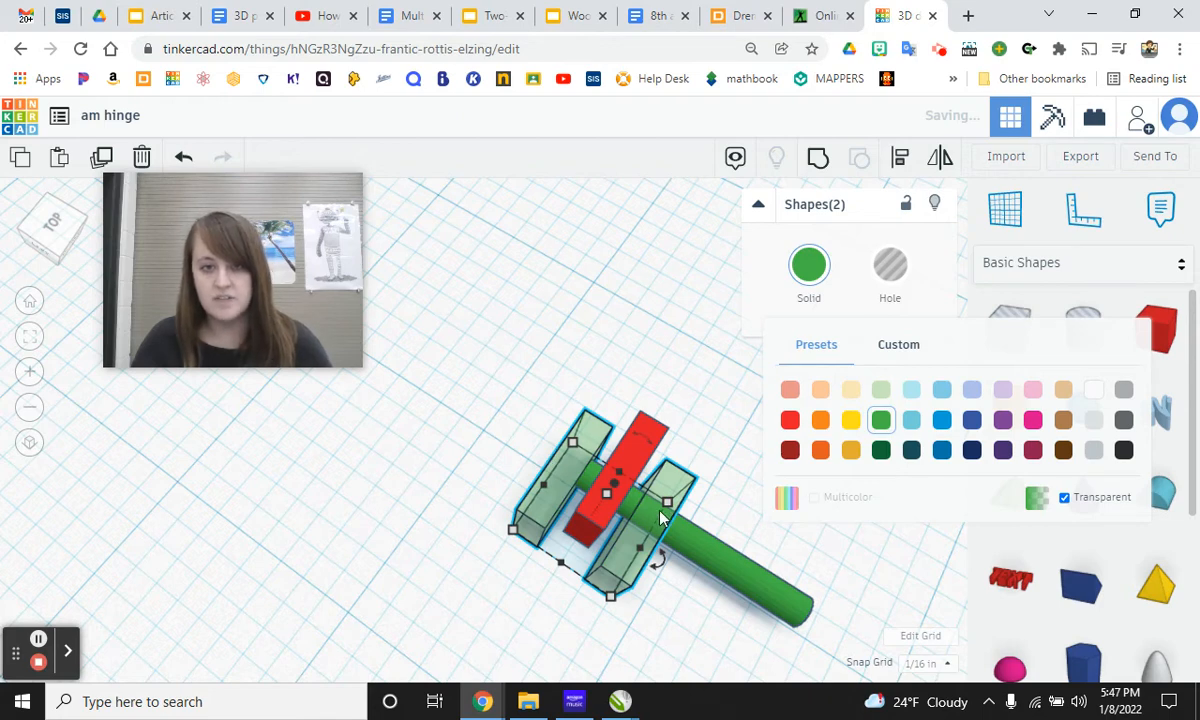
left_click(715, 600)
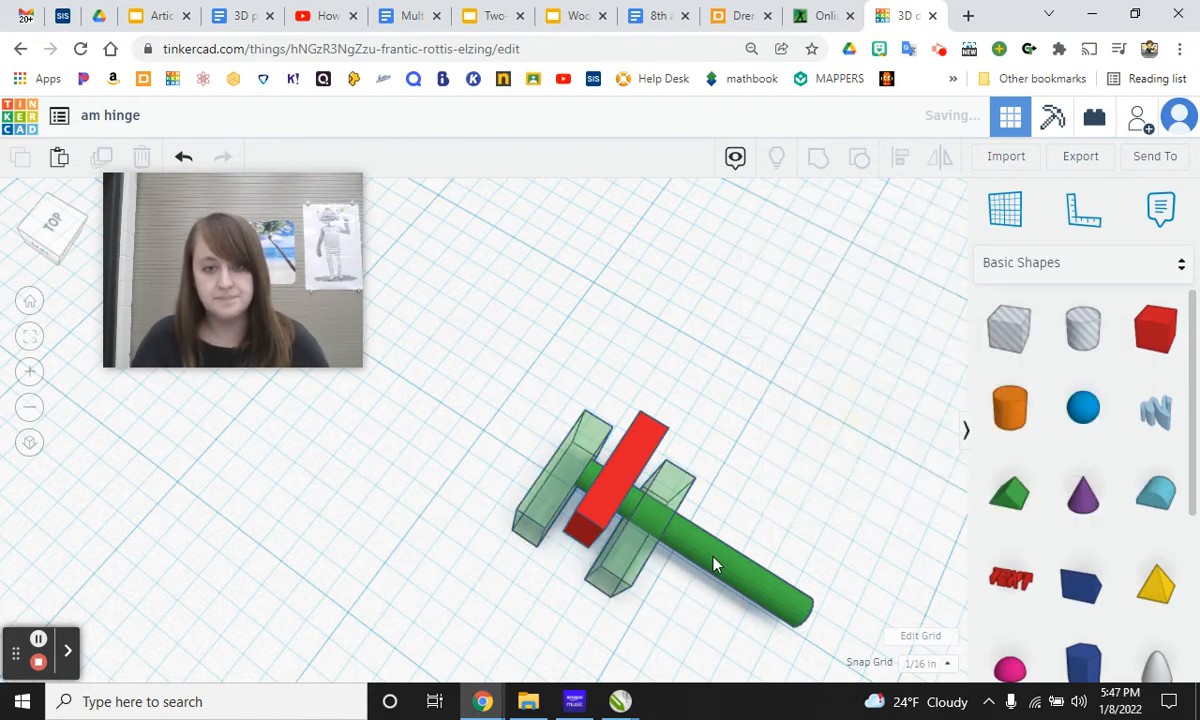
- Shorten the green cylinder pin to a length of 0.5 in
left_click(716, 556)
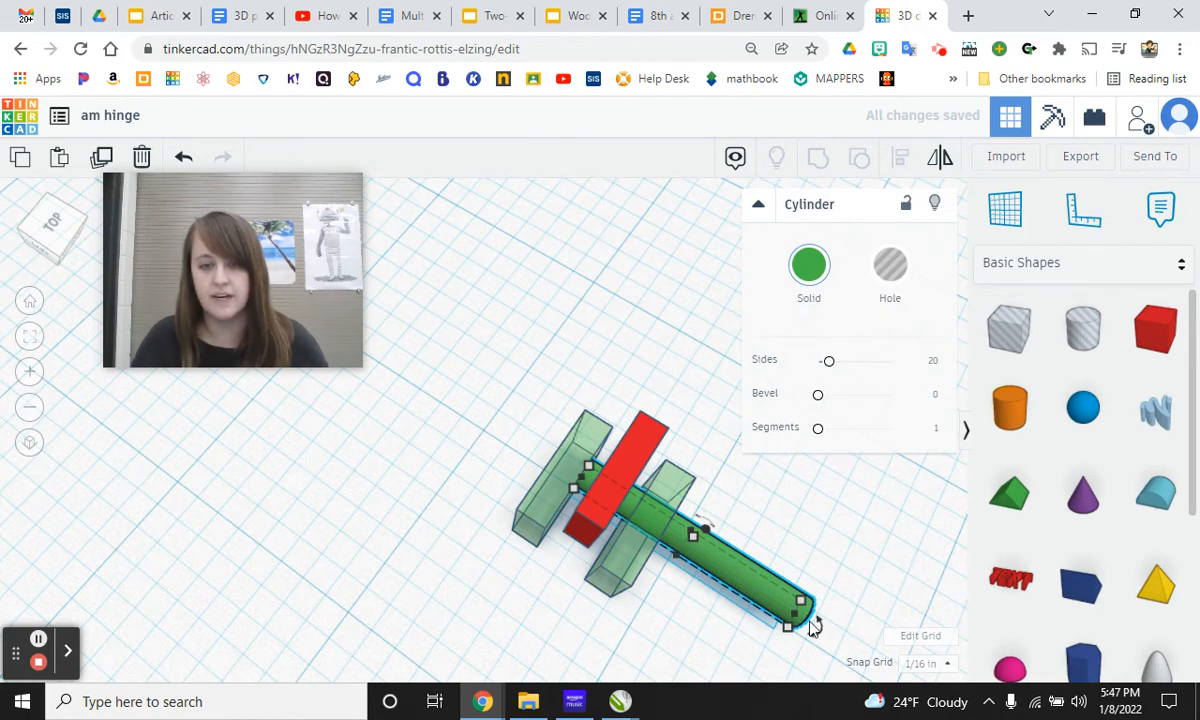
right_click_drag(812, 626, 741, 530)
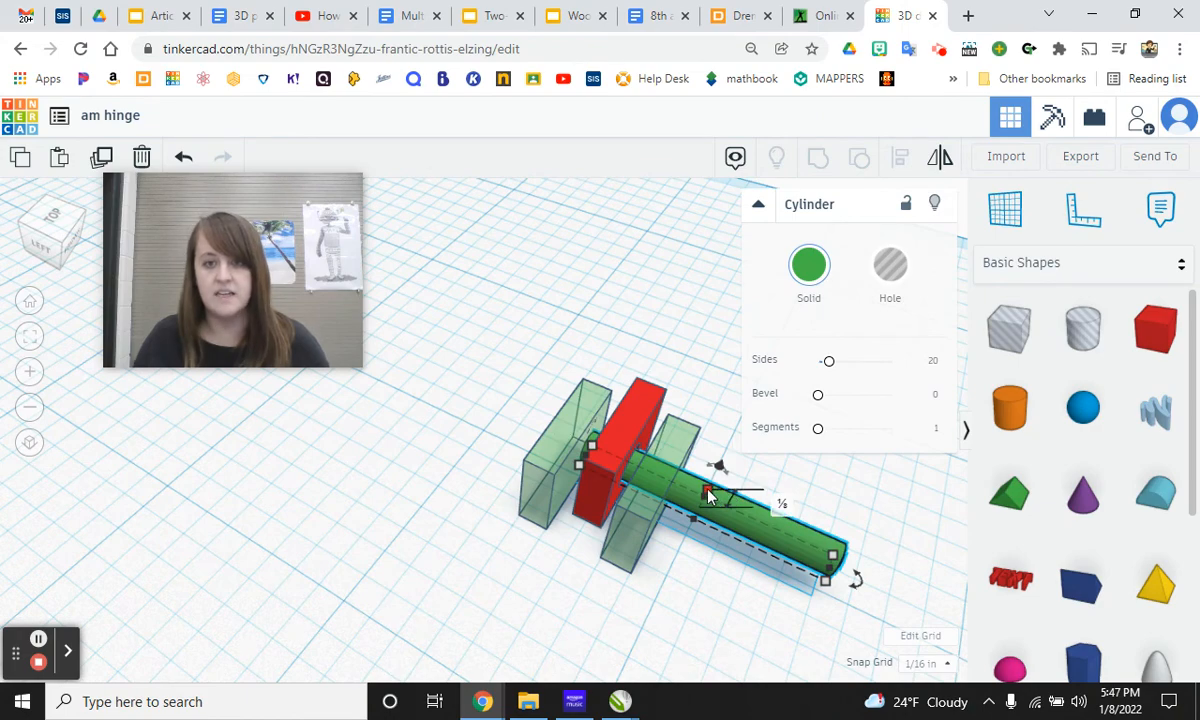
right_click_drag(760, 562, 738, 530)
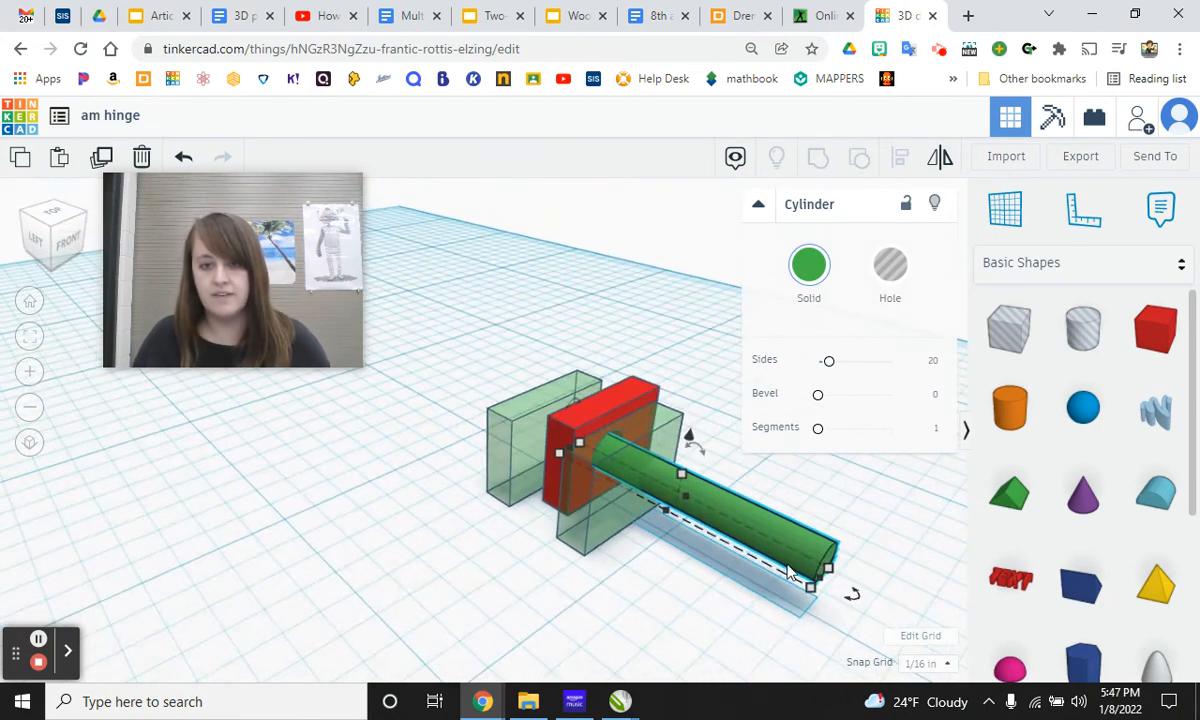
left_click(601, 556)
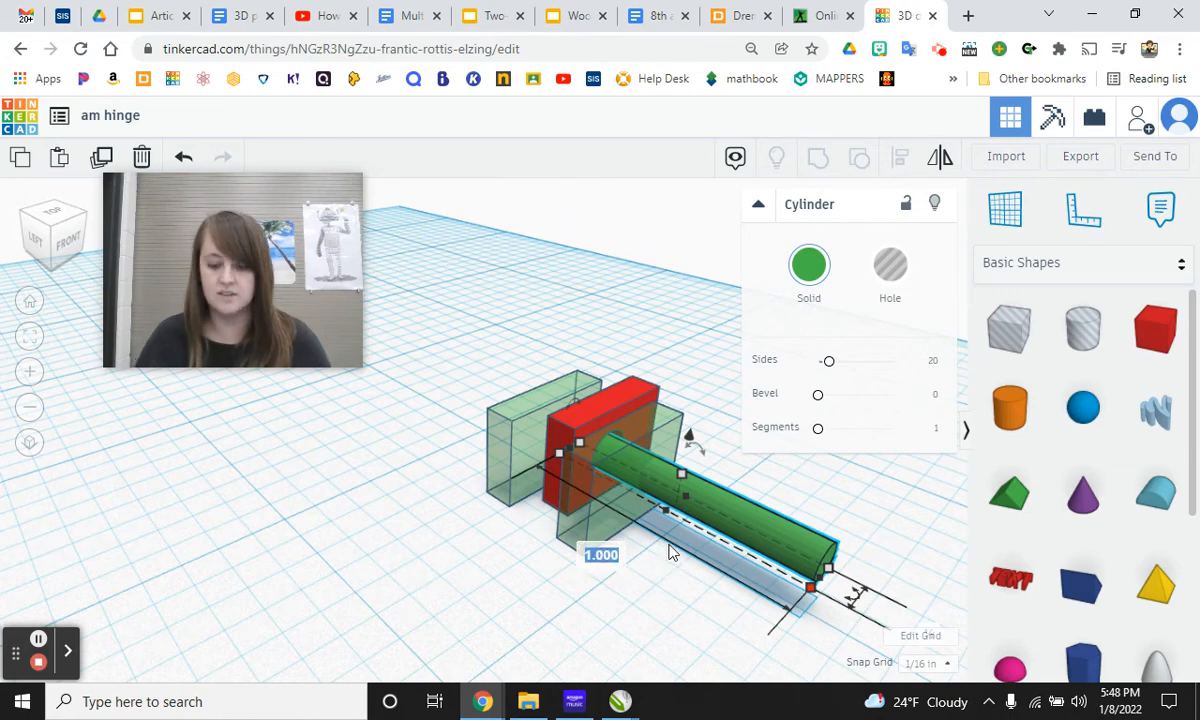
type("0.5")
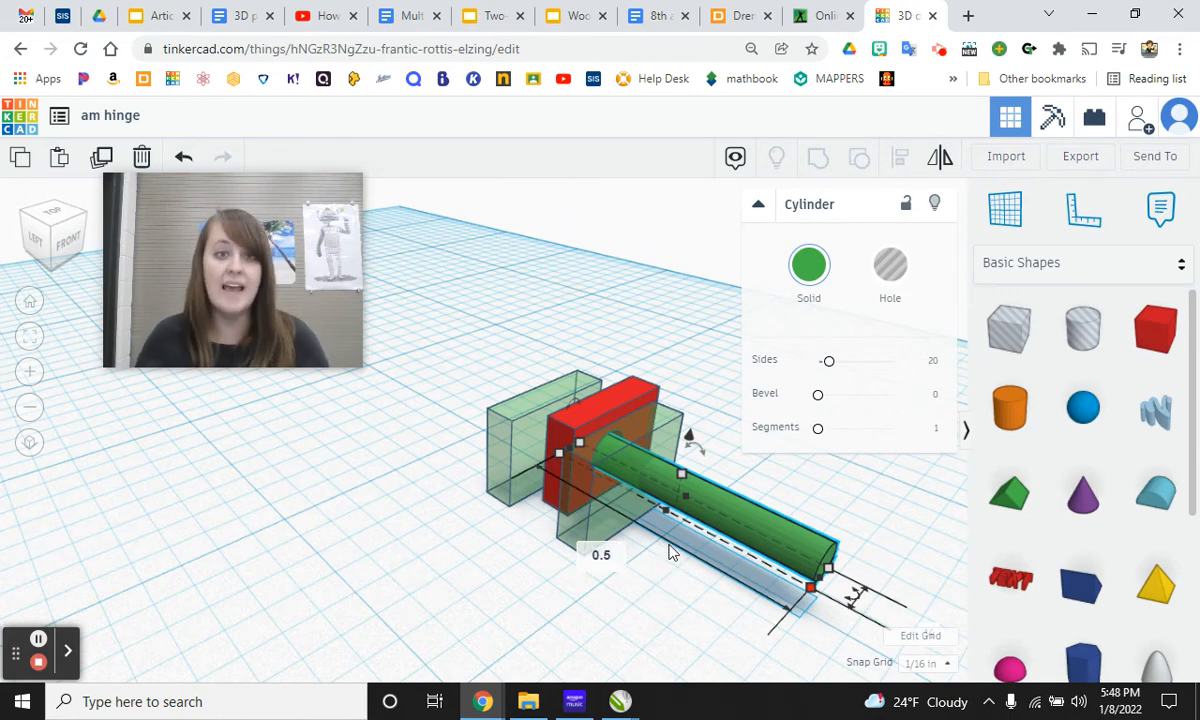
key("Return")
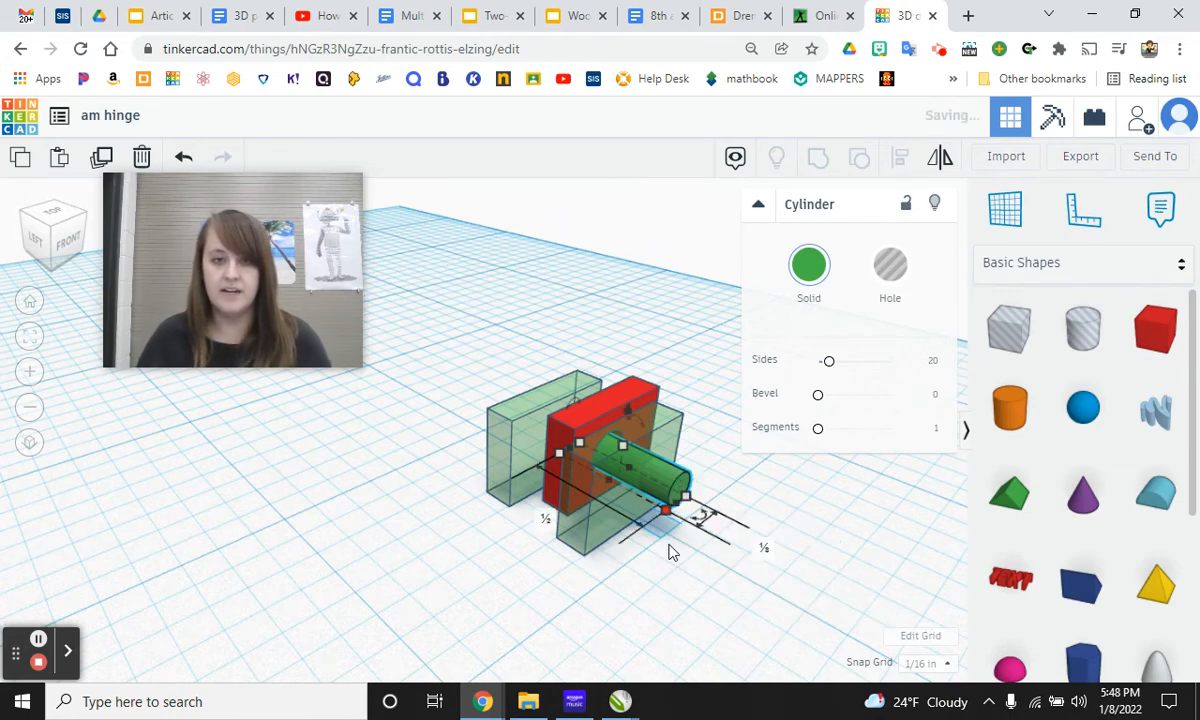
- Move the green pin back along its axis so its ends sit inside both outer green boxes, and check its fit
mouse_move(547, 517)
right_mouse_down()
mouse_move(664, 571)
mouse_move(611, 522)
right_mouse_up()
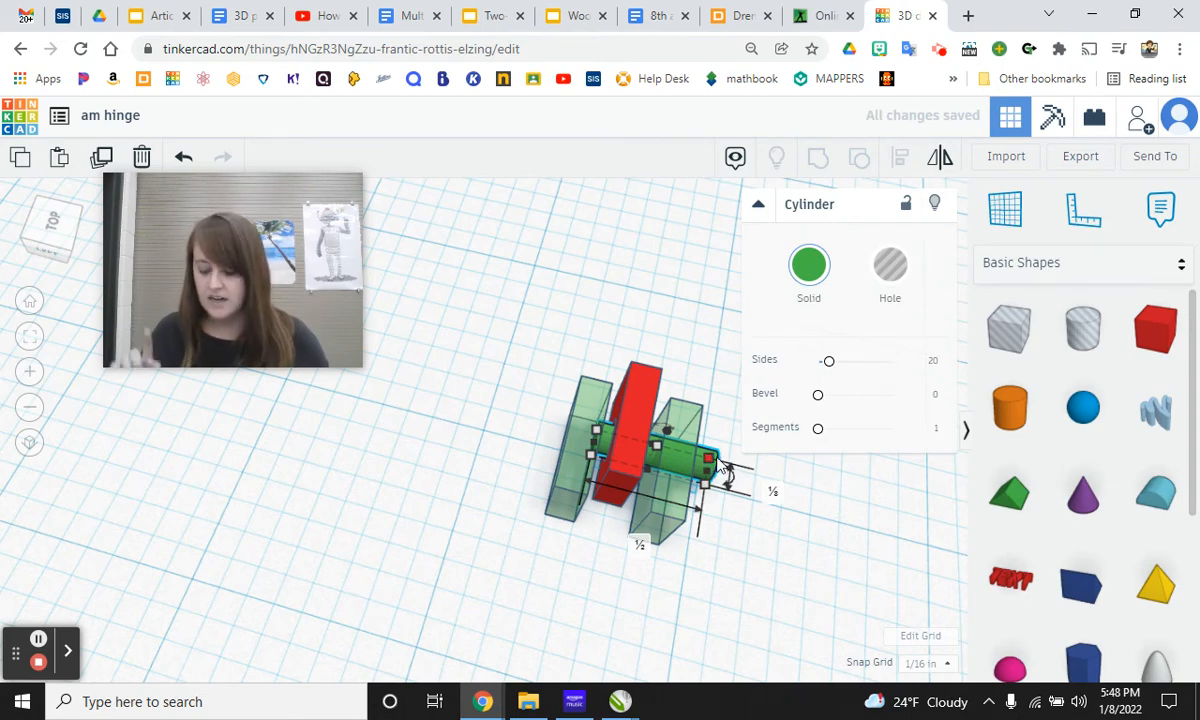
key("Left")
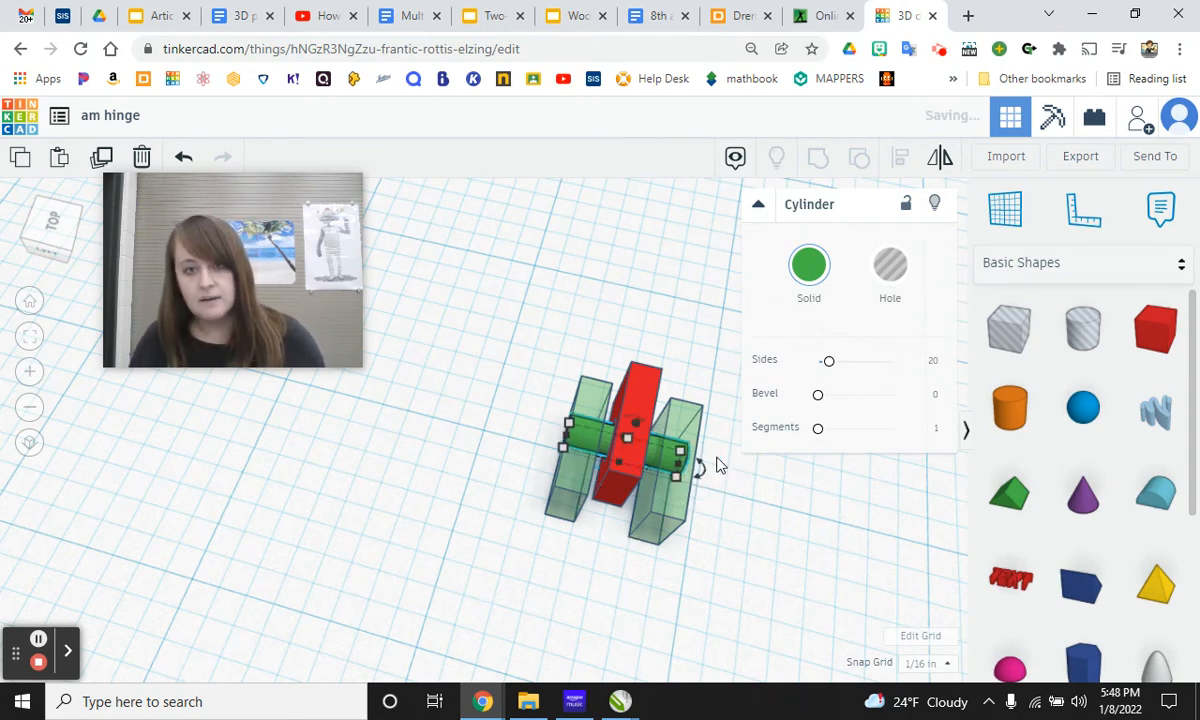
right_click_drag(750, 490, 568, 395)
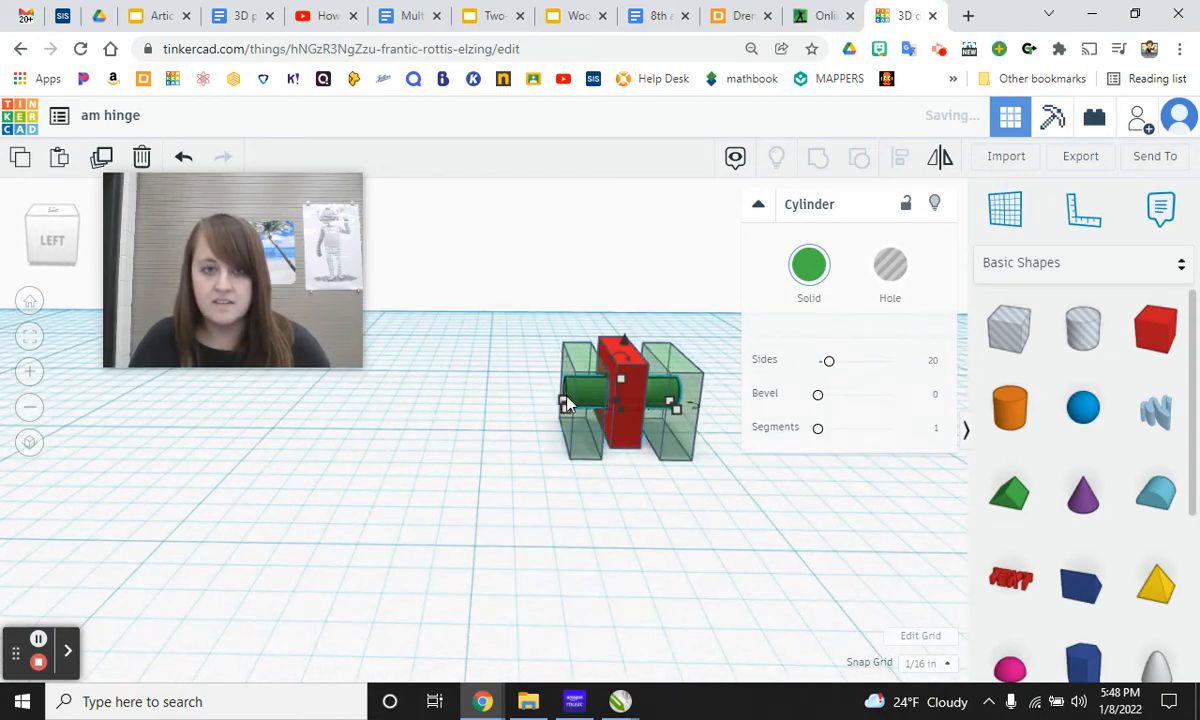
left_click(566, 398)
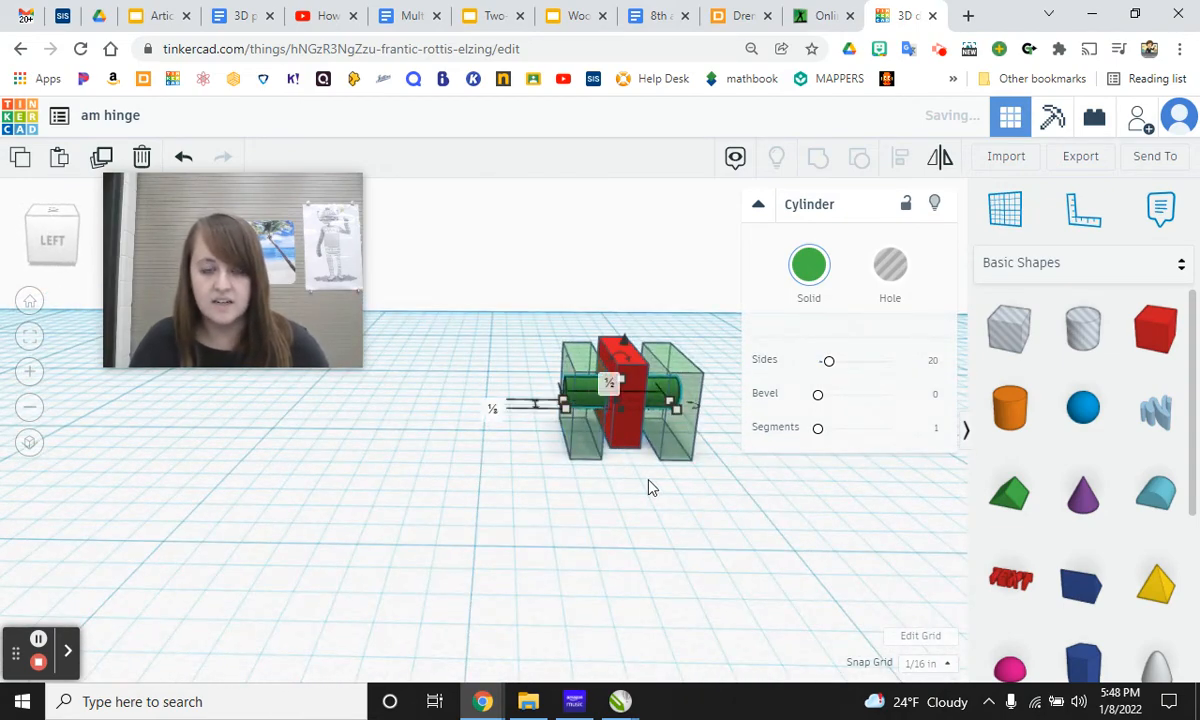
right_click_drag(650, 487, 640, 512)
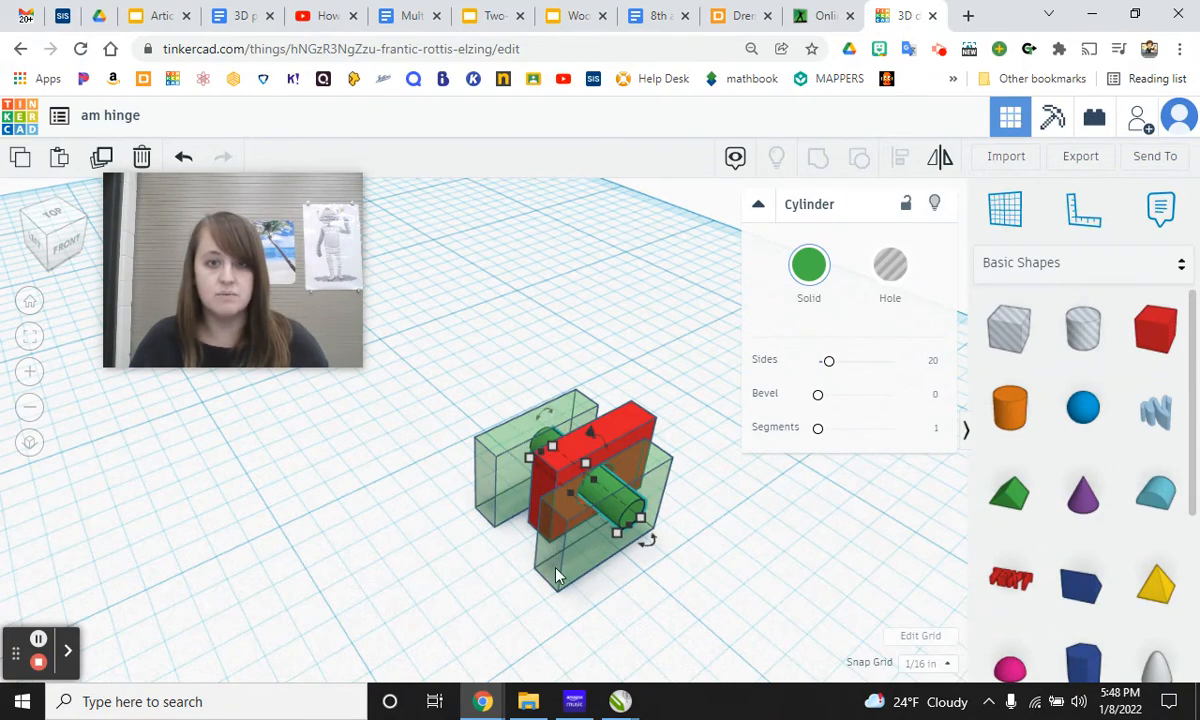
- Turn off transparency for the two outer green boxes
right_click_drag(530, 545, 668, 575)
left_click(585, 456)
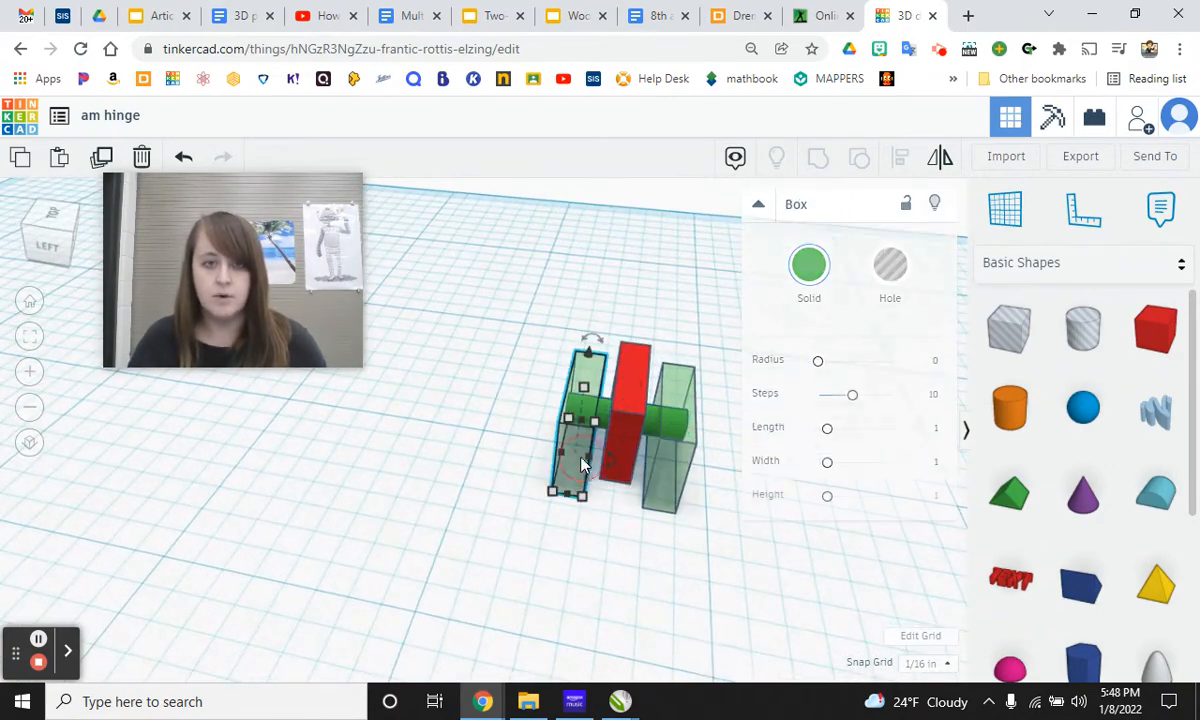
left_click(660, 488, "shift")
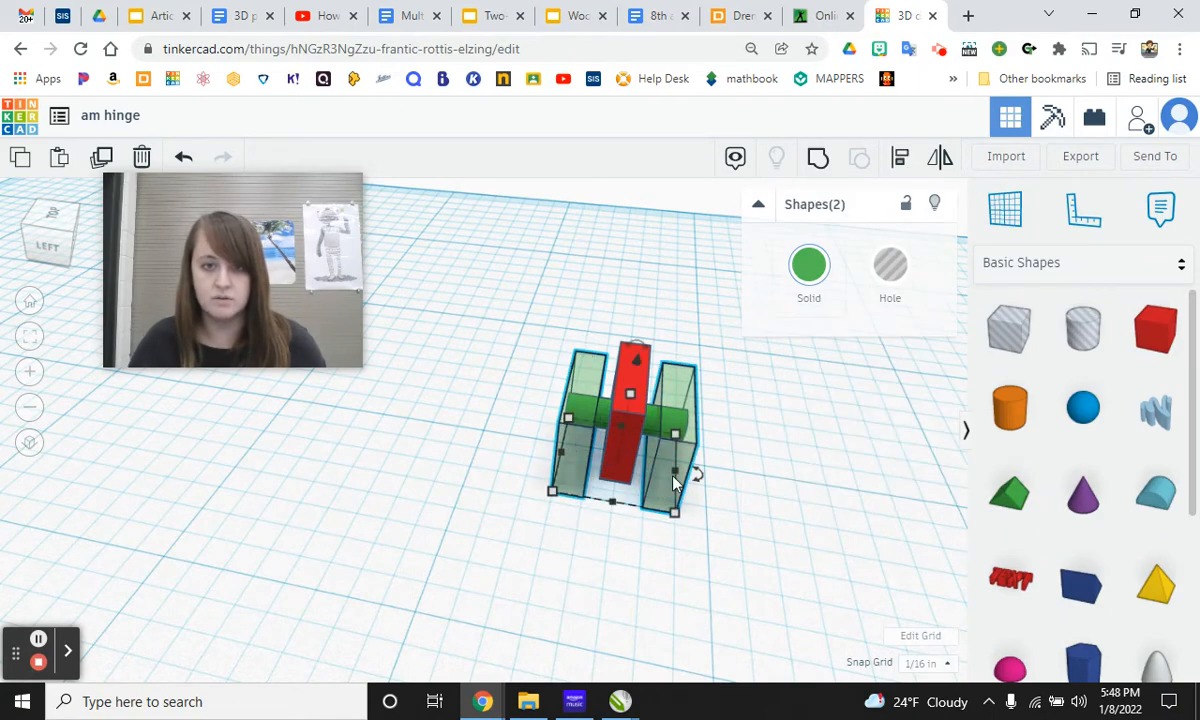
left_click(808, 266)
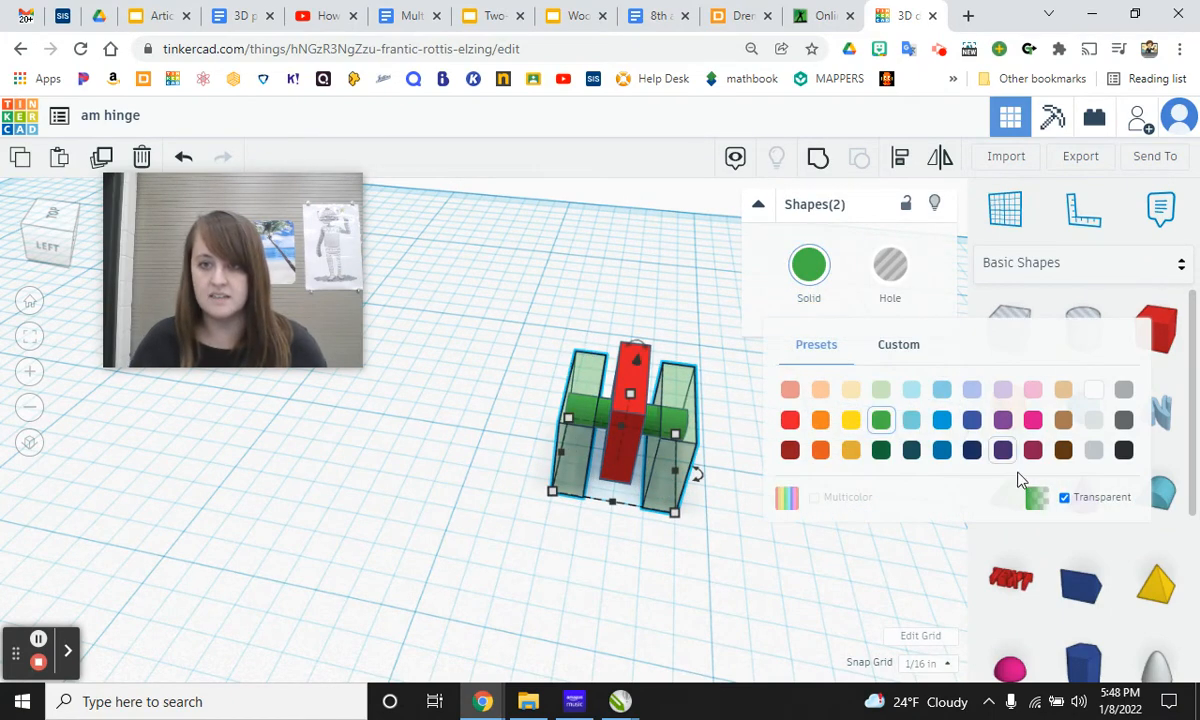
left_click(1066, 497)
left_click(721, 566)
right_click_drag(733, 558, 531, 441)
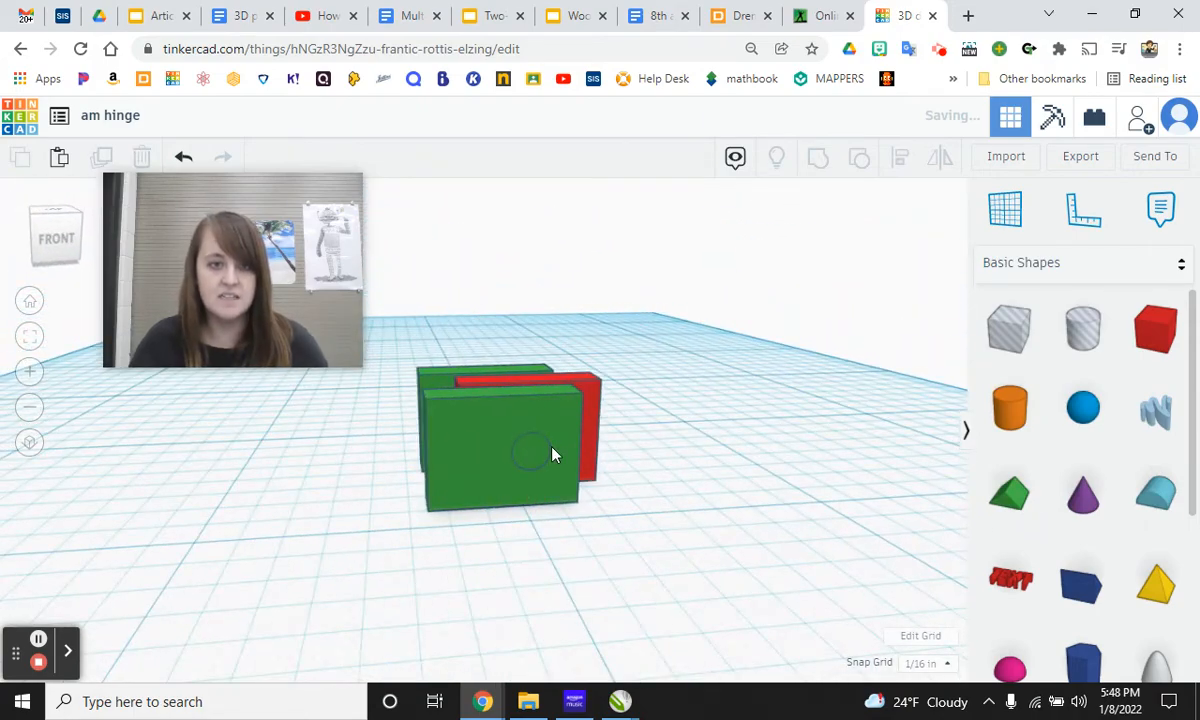
right_click_drag(611, 477, 407, 398)
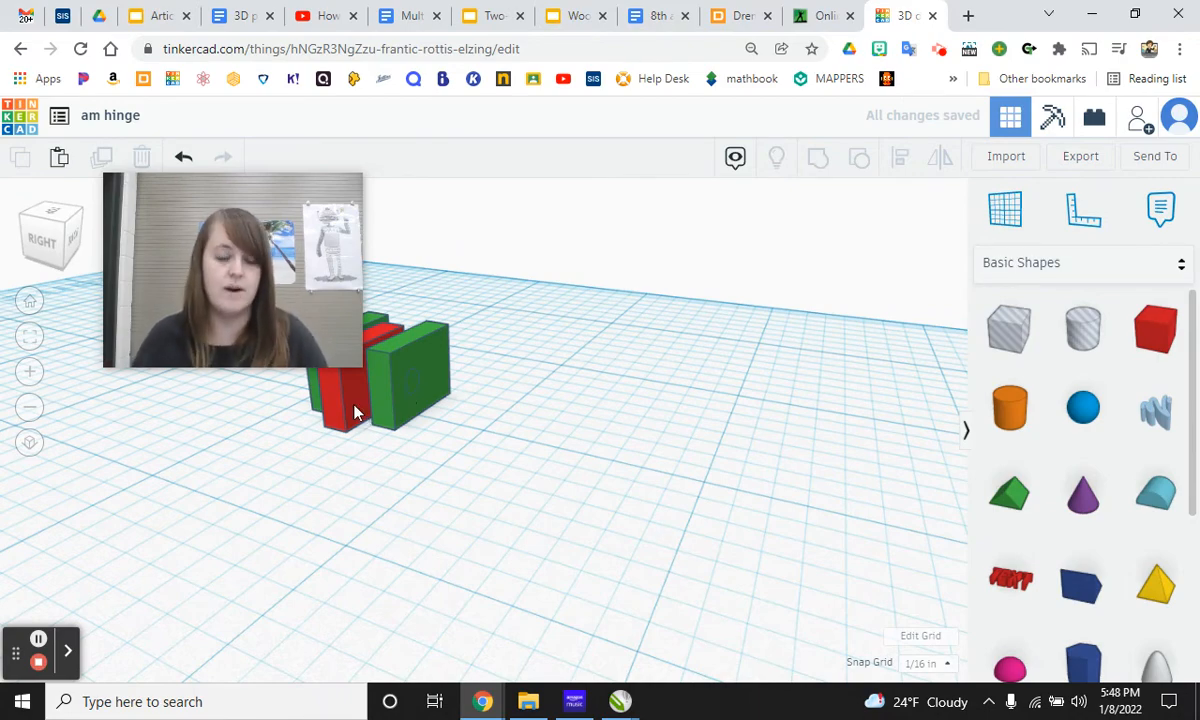
right_click_drag(398, 496, 643, 530)
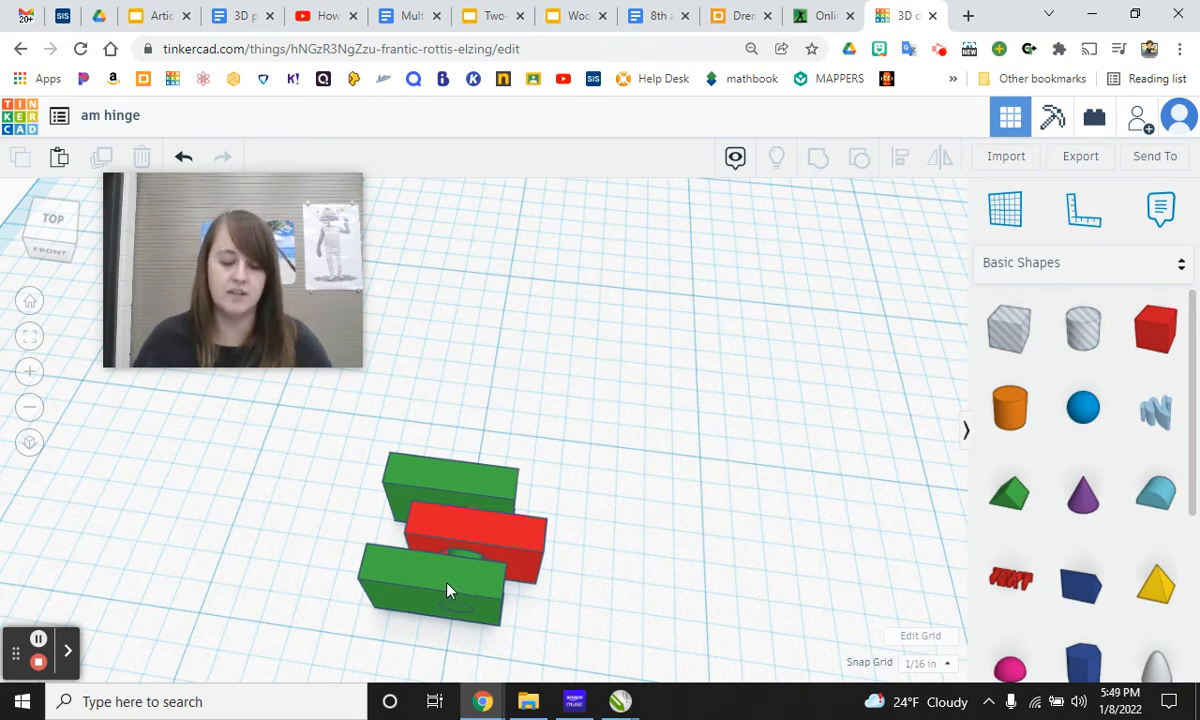
left_click(405, 578)
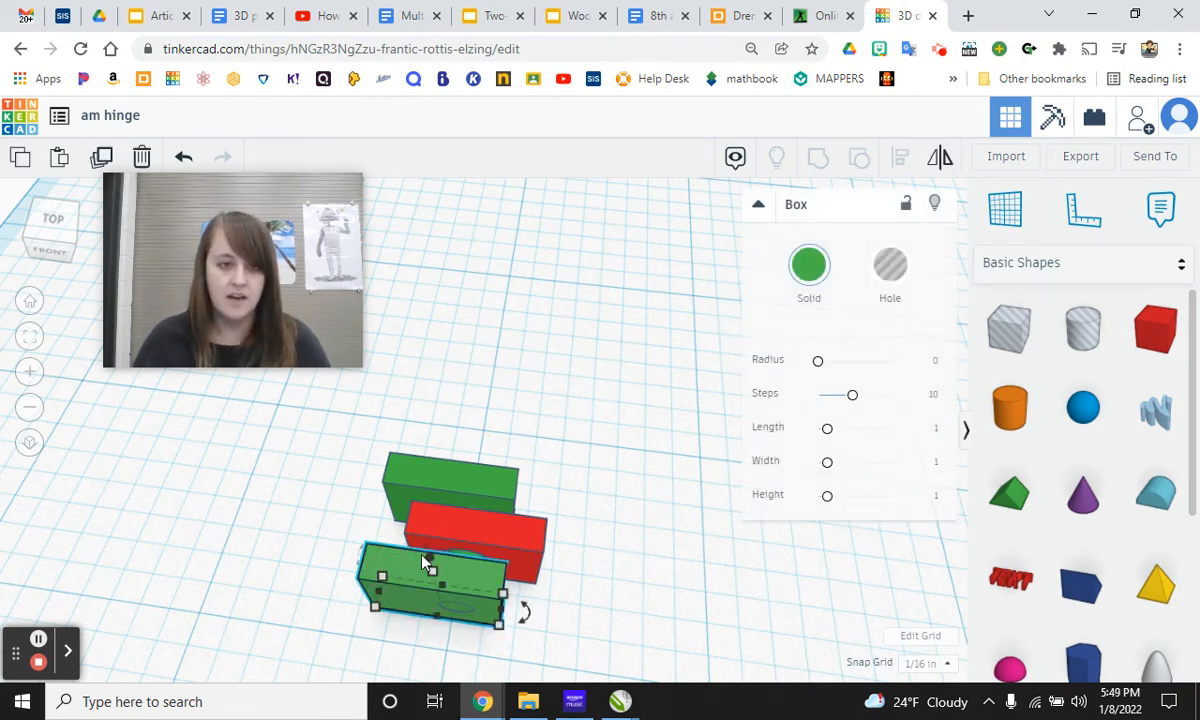
left_click(447, 486, "shift")
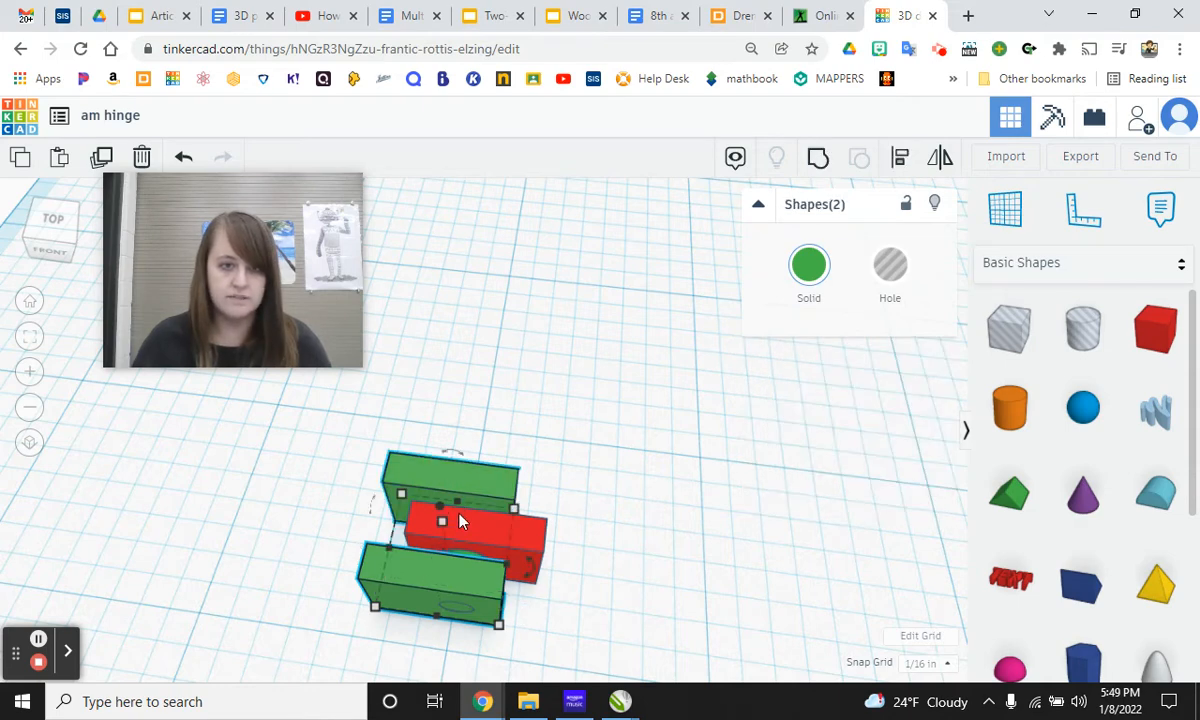
middle_click_drag(459, 514, 471, 562)
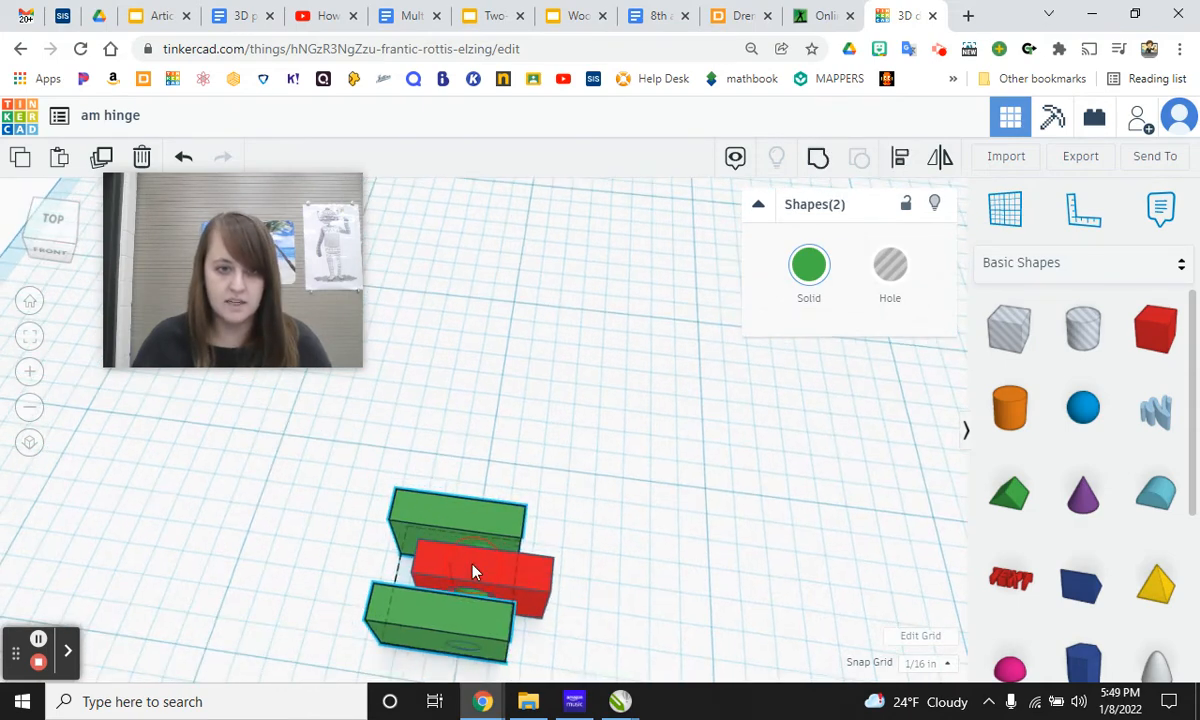
left_click(462, 650, "shift")
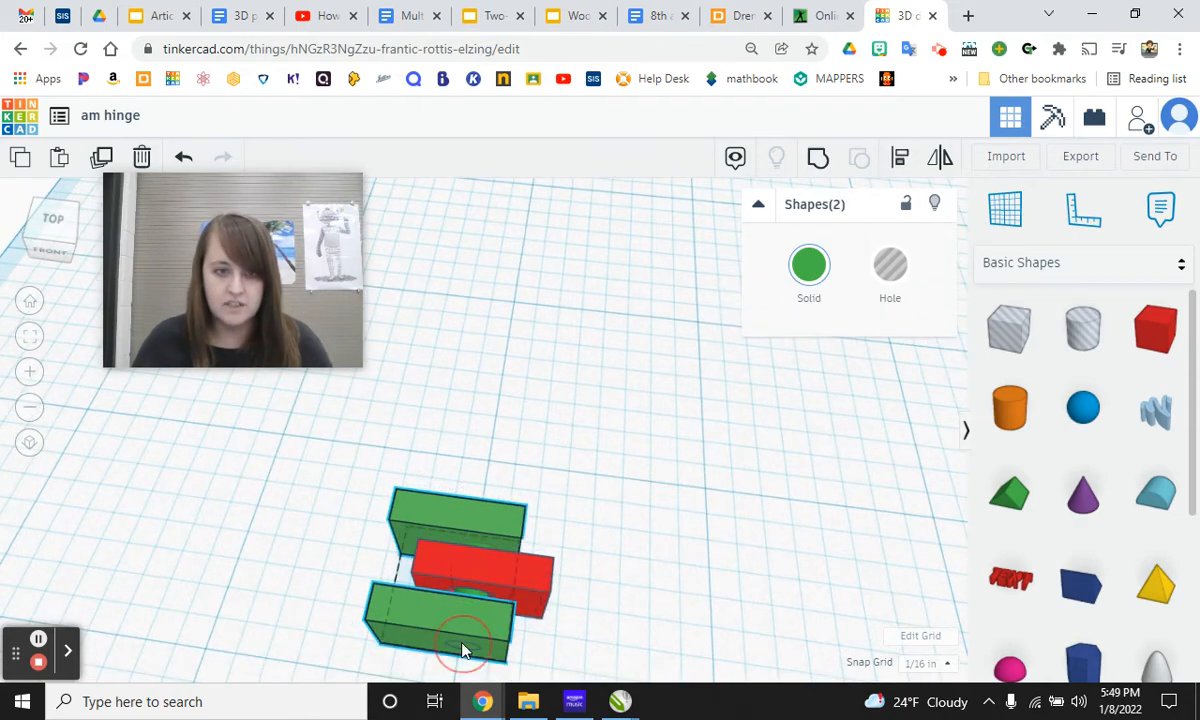
left_click(568, 610)
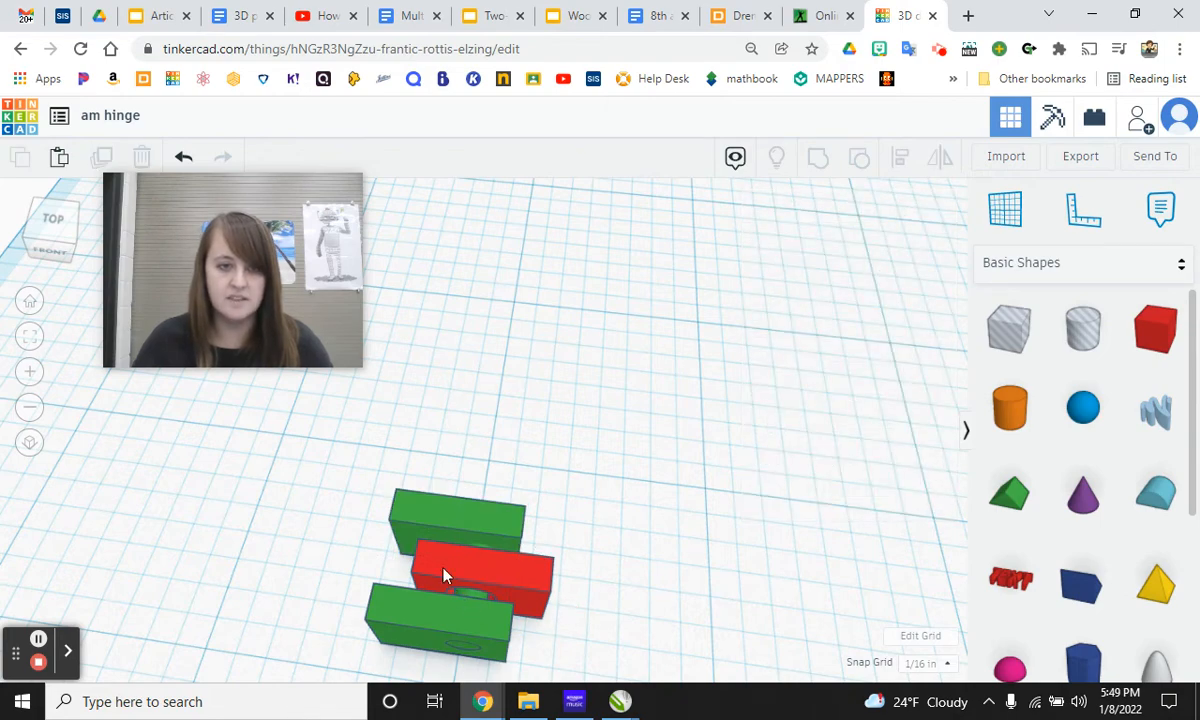
- Group the two outer green boxes with the green pin, leaving the middle red box out of the group
right_click_drag(537, 572, 484, 510)
left_click_drag(408, 473, 600, 658)
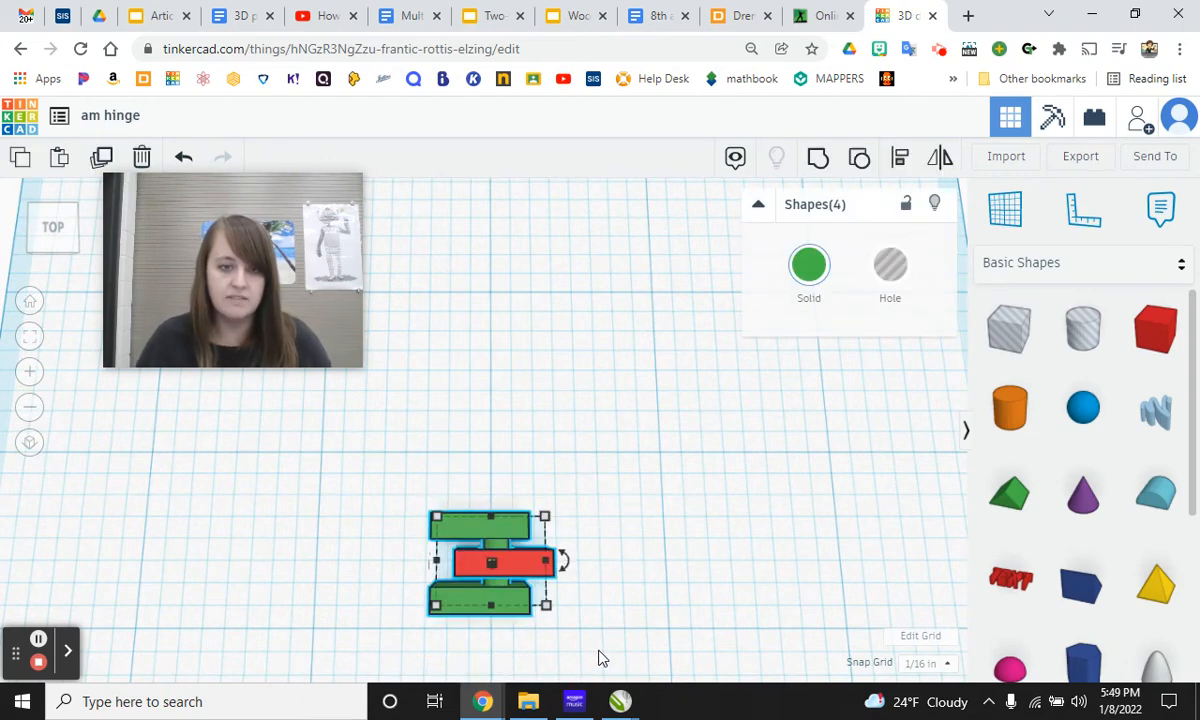
left_click(525, 567, "shift")
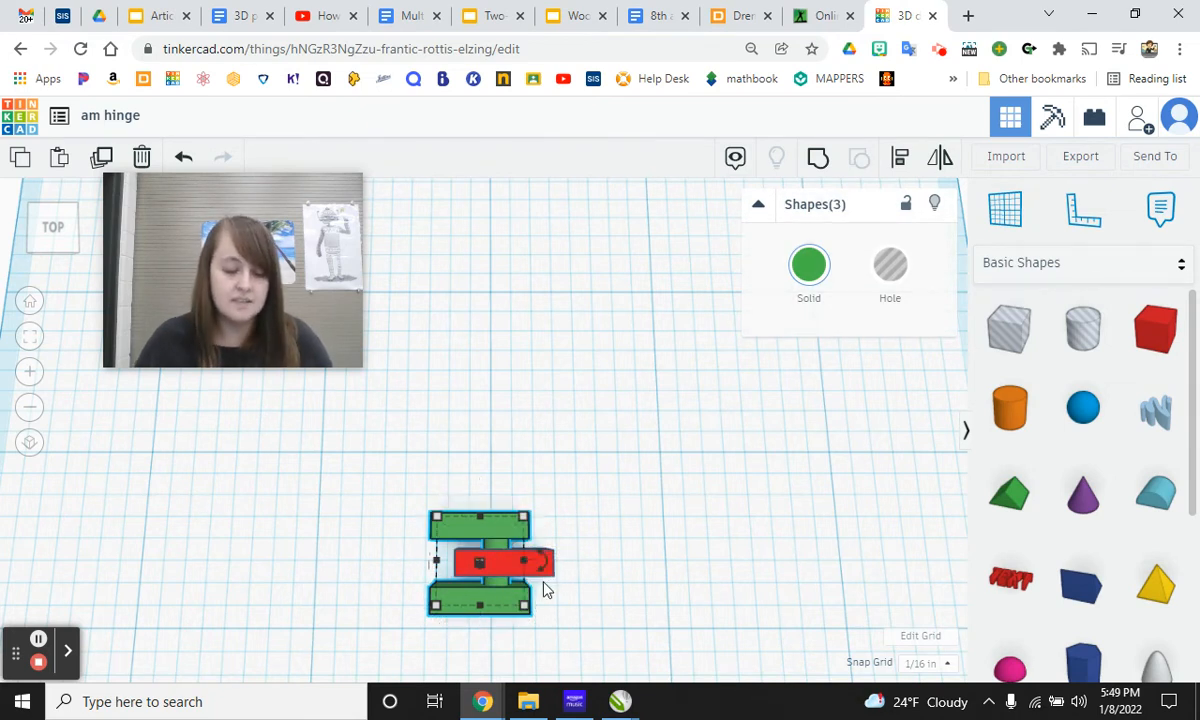
left_click(621, 584)
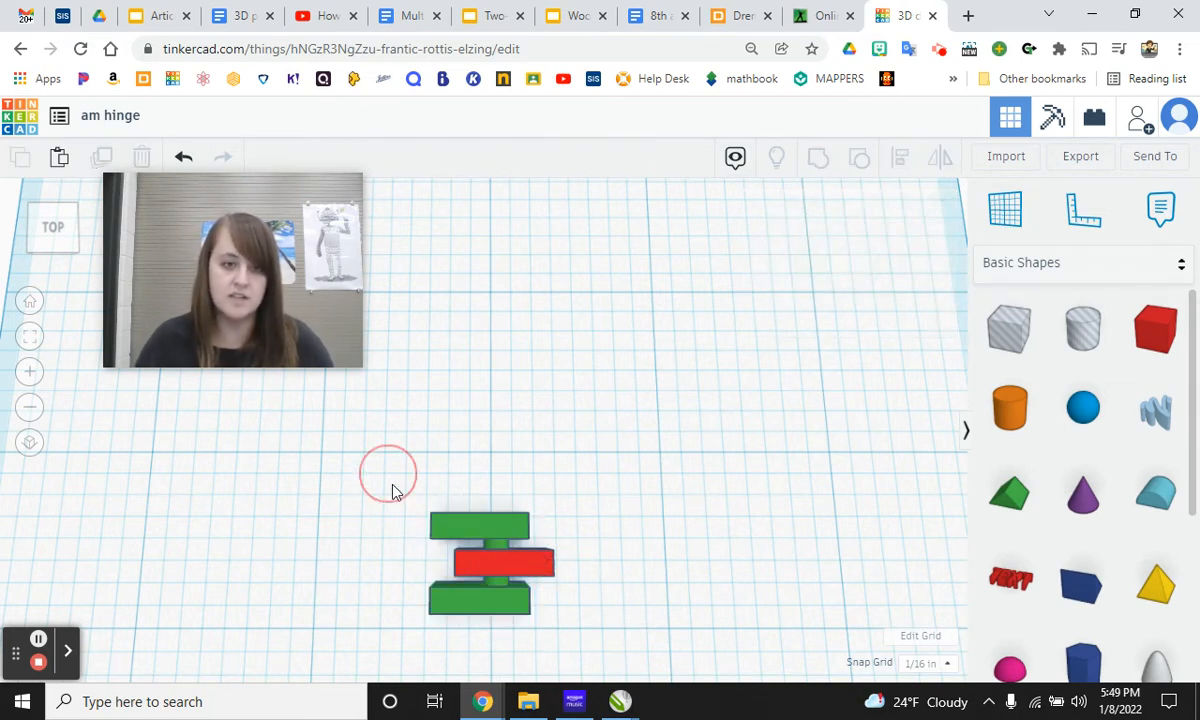
left_click_drag(388, 470, 592, 667)
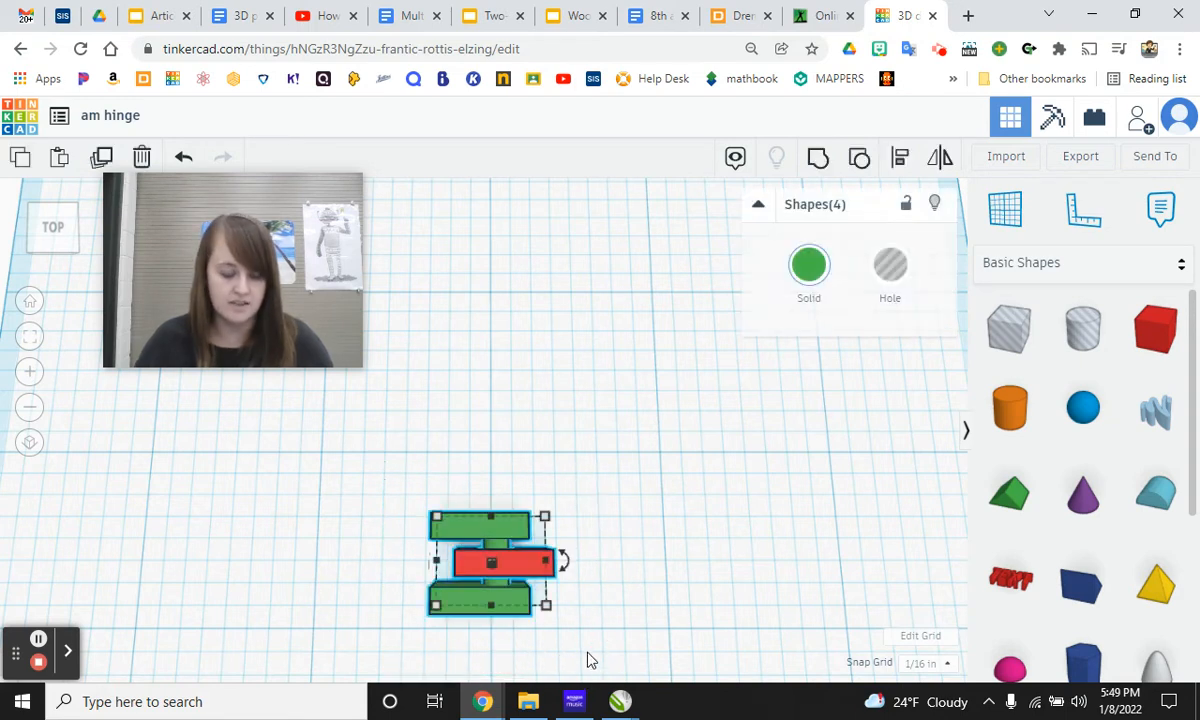
left_click(535, 569, "shift")
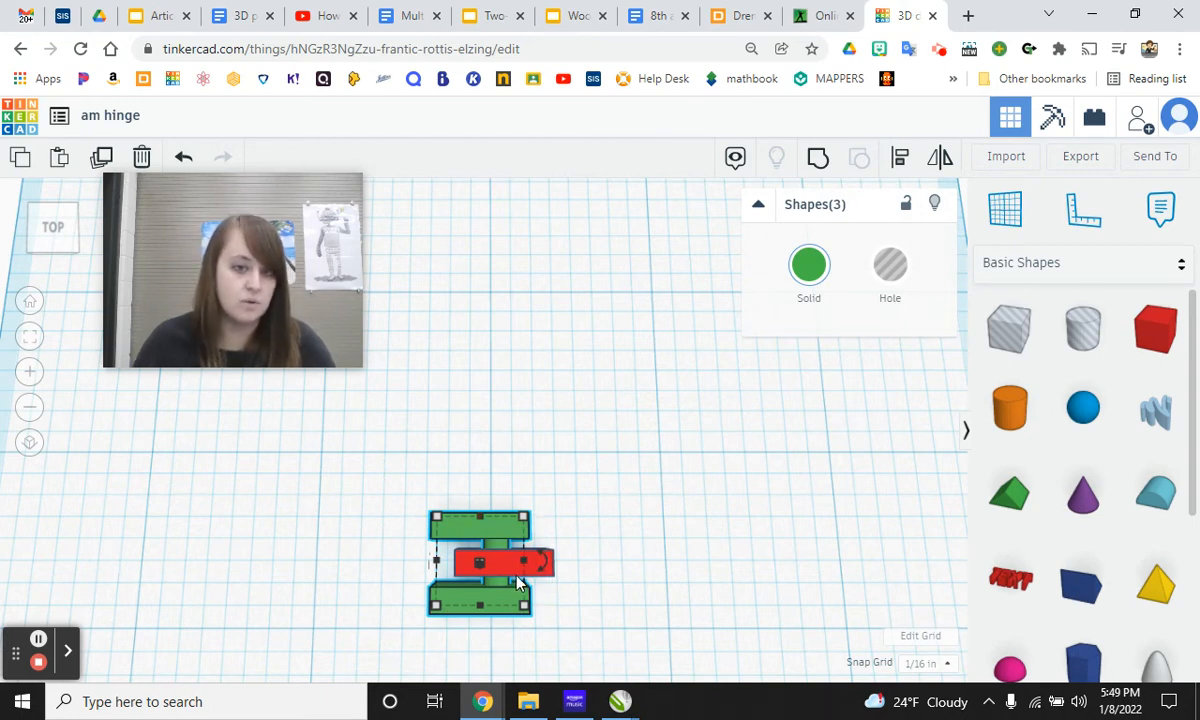
left_click(818, 158)
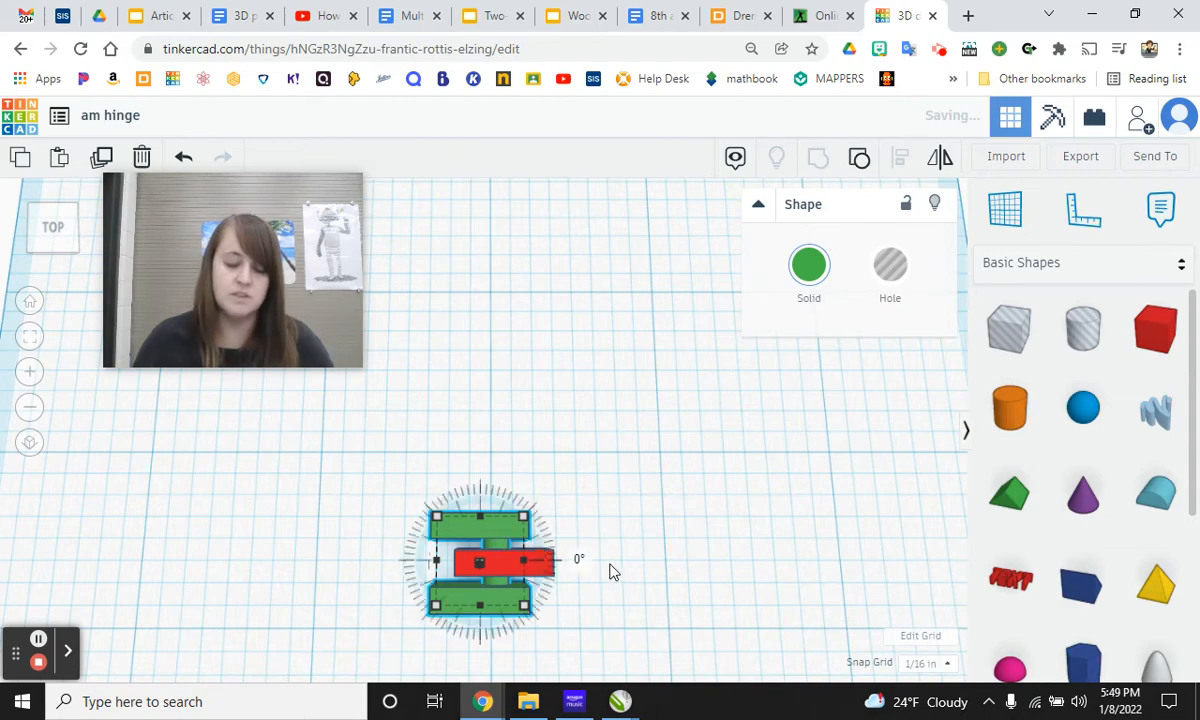
right_click_drag(616, 612, 488, 512)
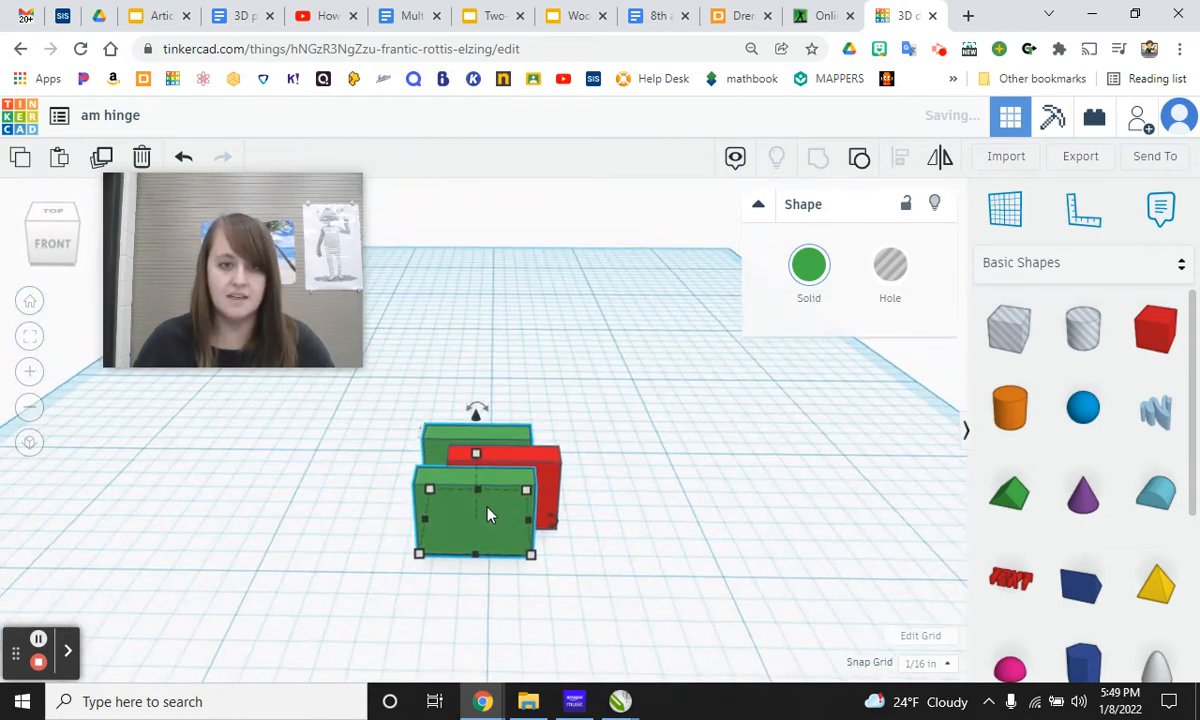
right_click_drag(505, 565, 546, 576)
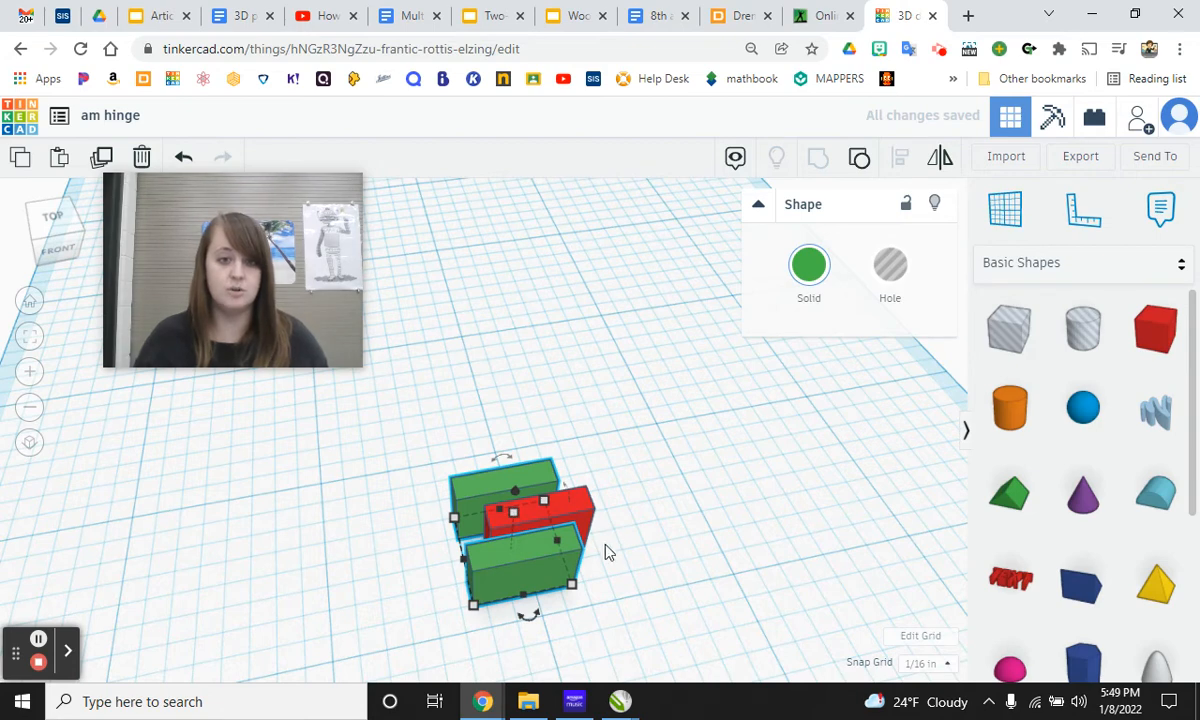
left_click(617, 589)
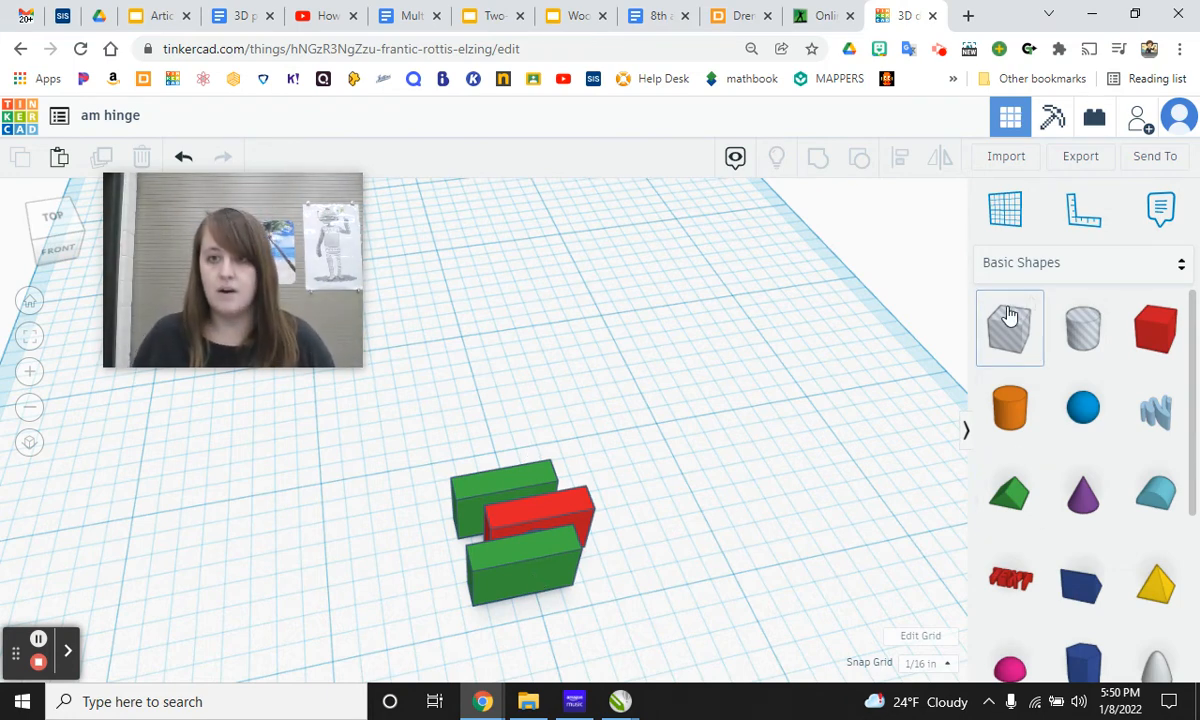
- Place a box hole on the workplane beside the hinge and shift it towards the front
left_click_drag(1006, 318, 761, 484)
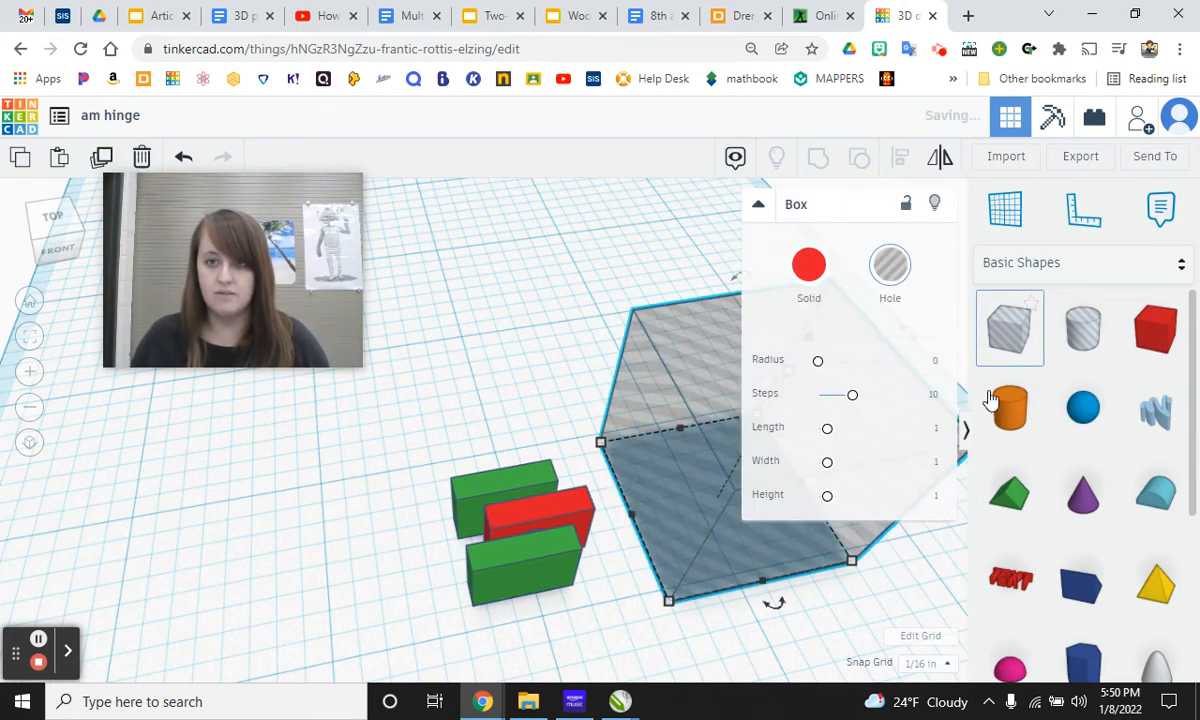
right_click_drag(743, 613, 699, 609)
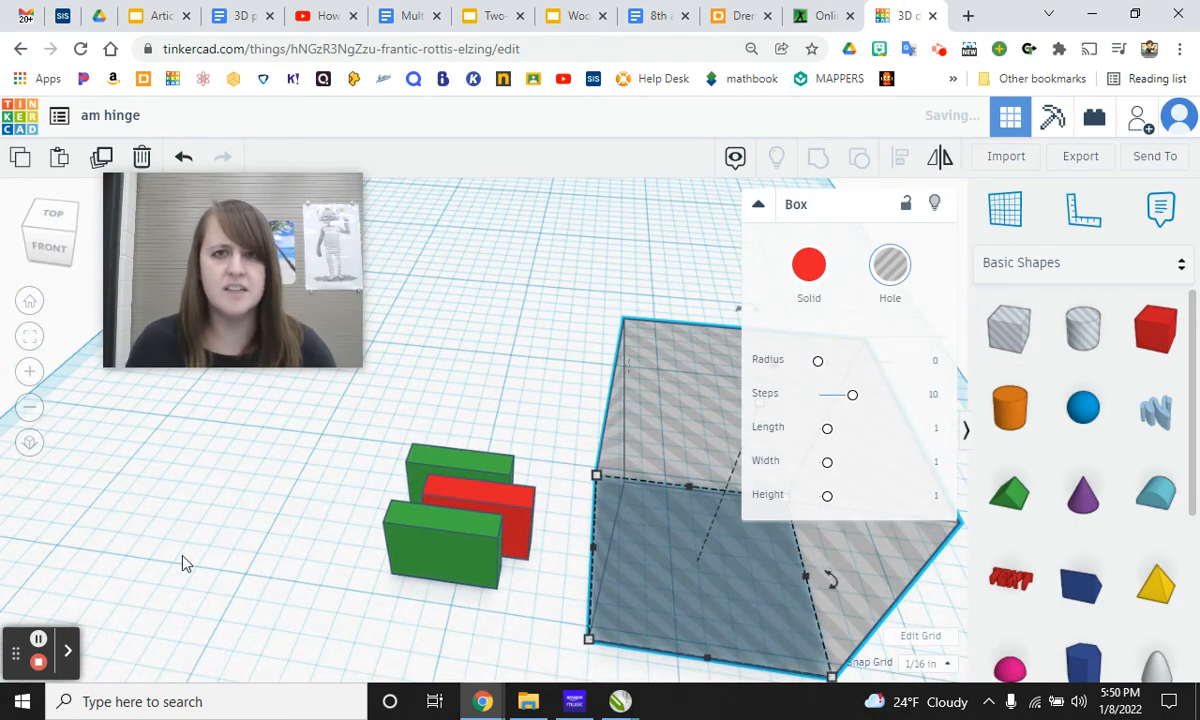
left_click(40, 638)
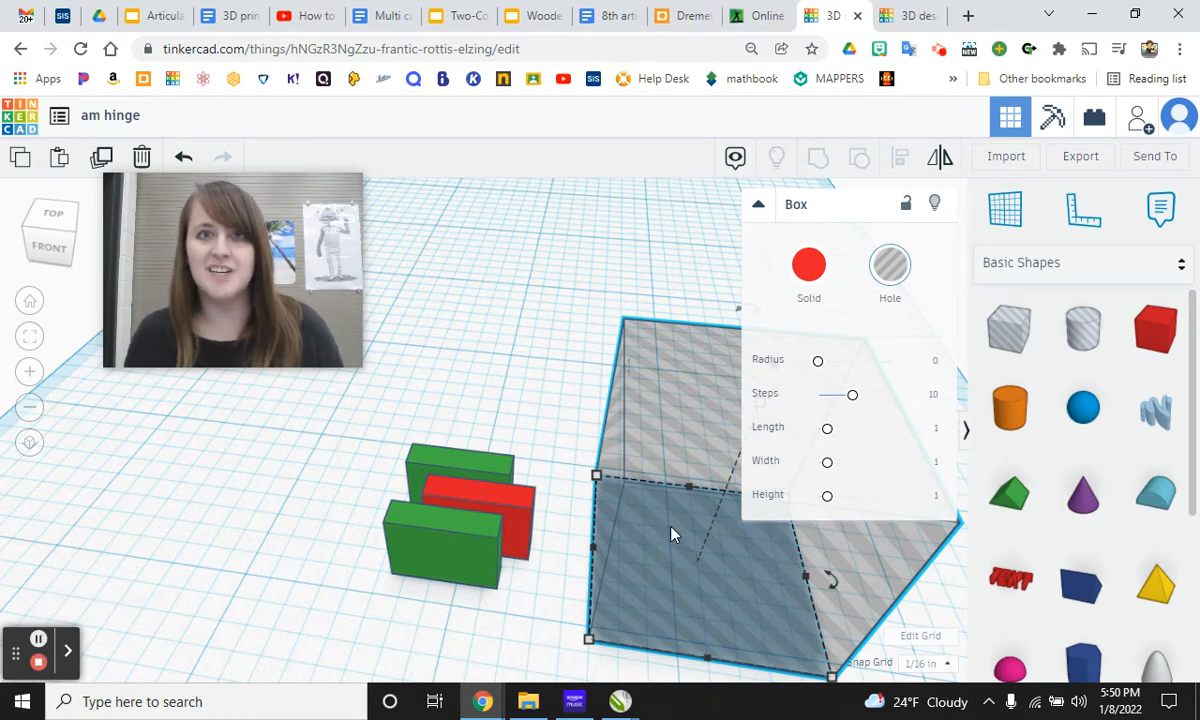
left_click_drag(671, 535, 636, 590)
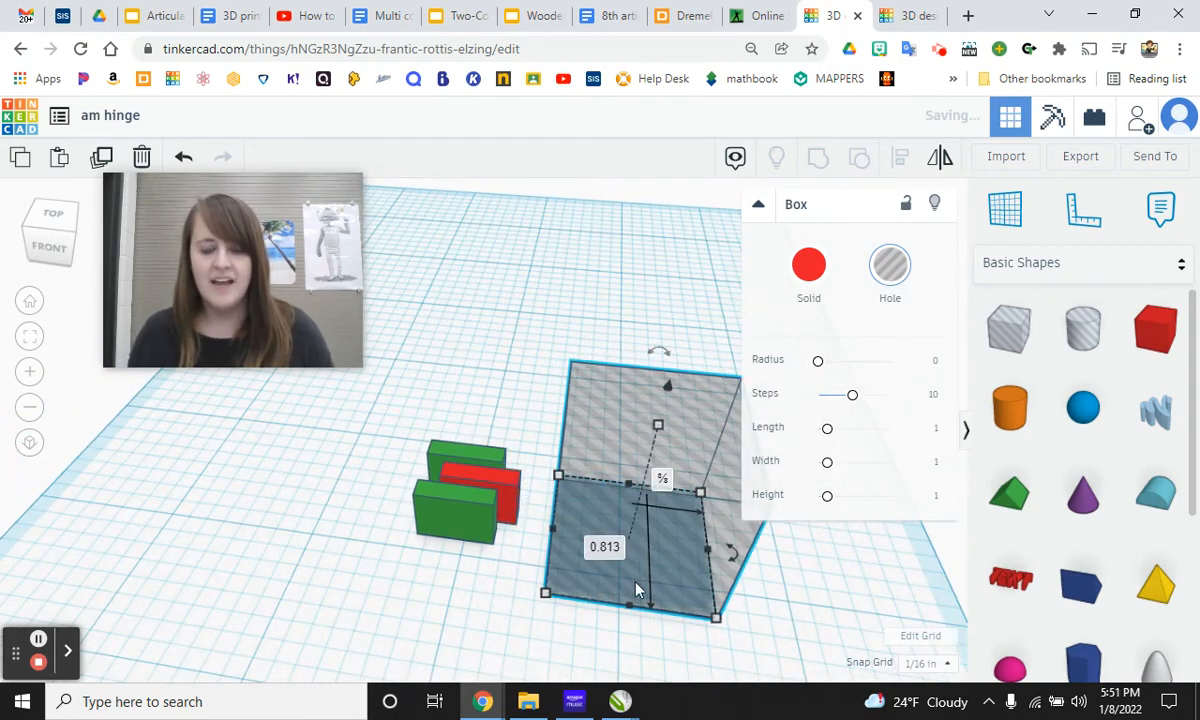
- Resize the box hole's base to 0.5 in wide and 0.375 in deep
right_click_drag(685, 637, 722, 600)
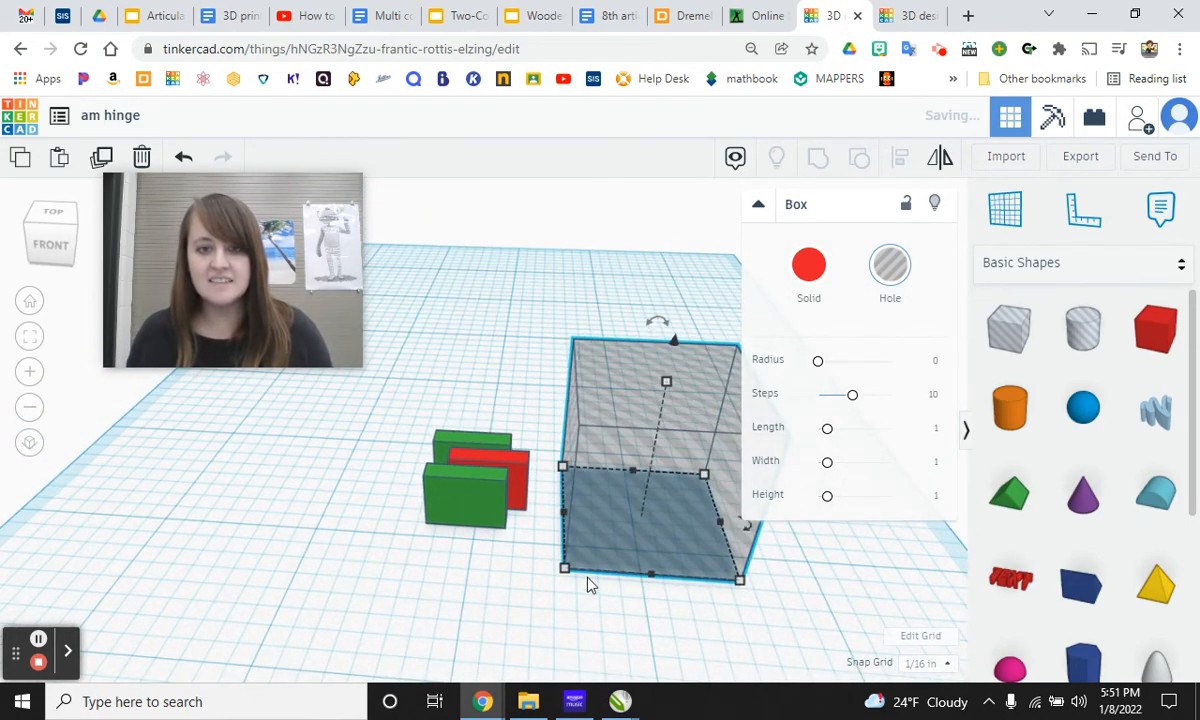
left_click(564, 568)
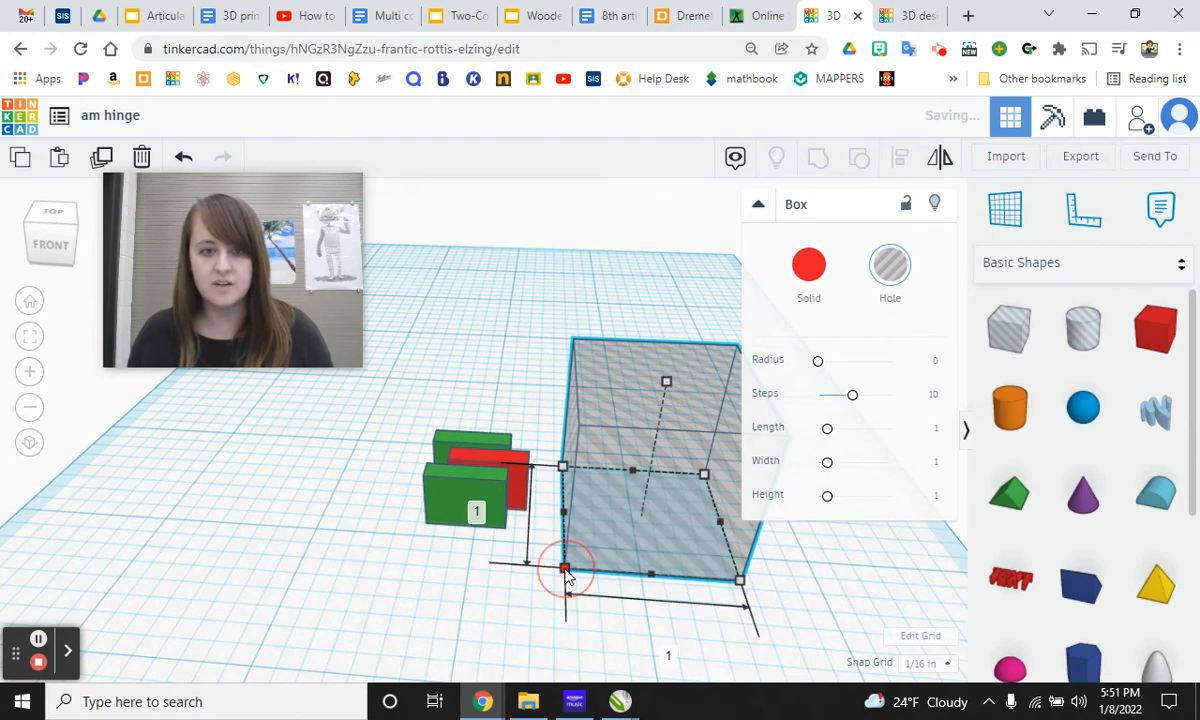
left_click(666, 651)
type("0.5")
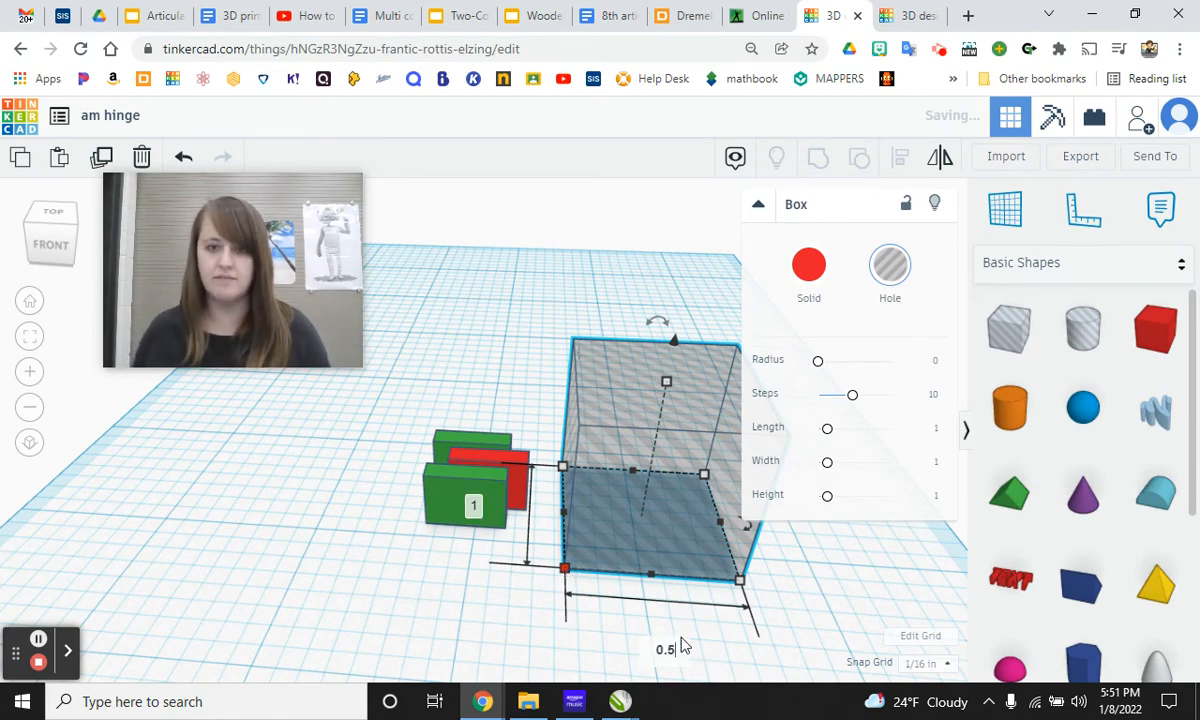
key("Return")
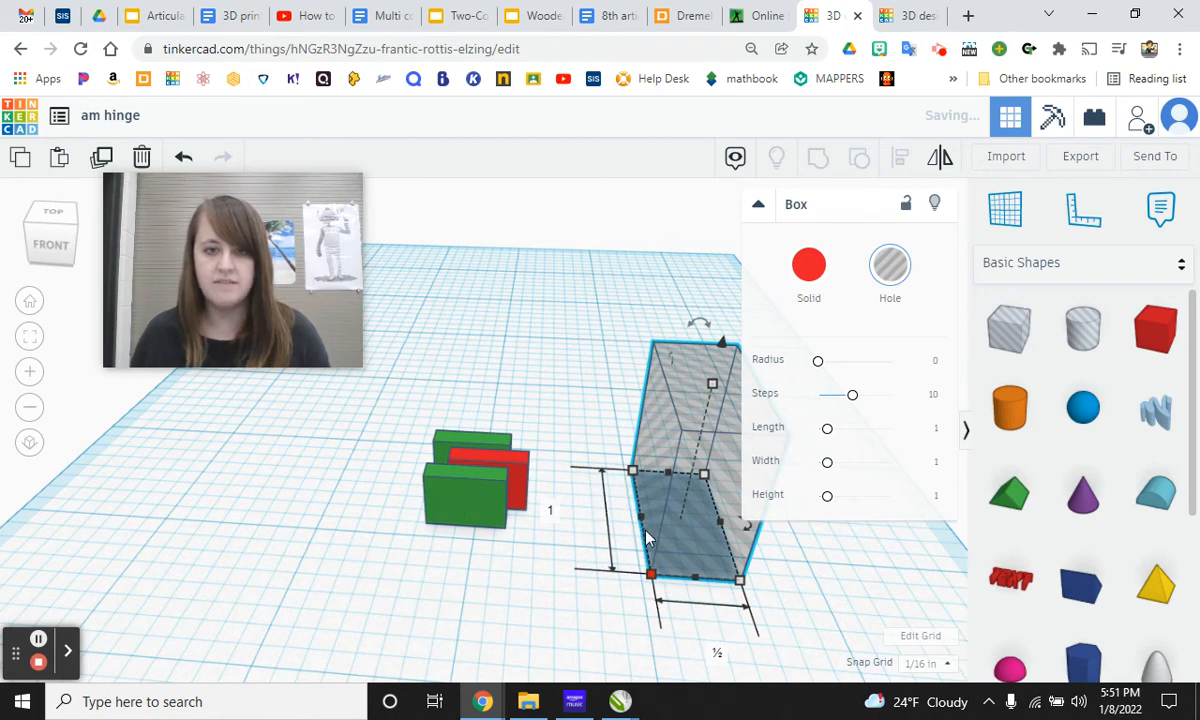
left_click(550, 510)
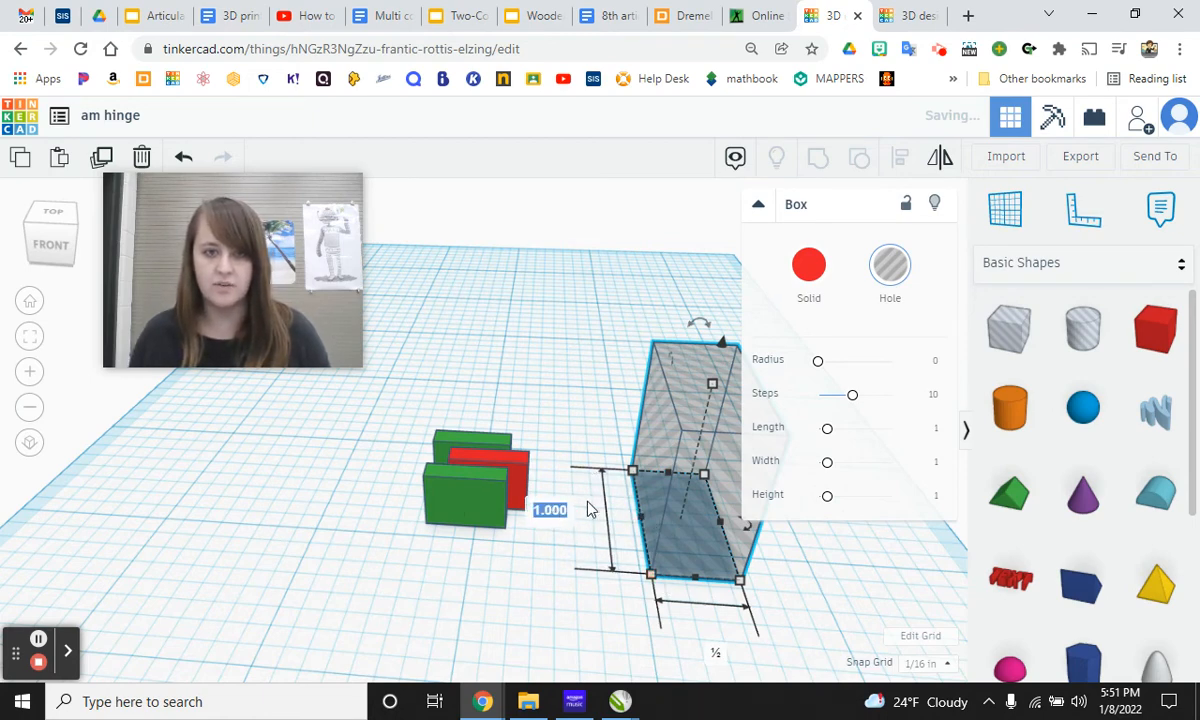
type("0")
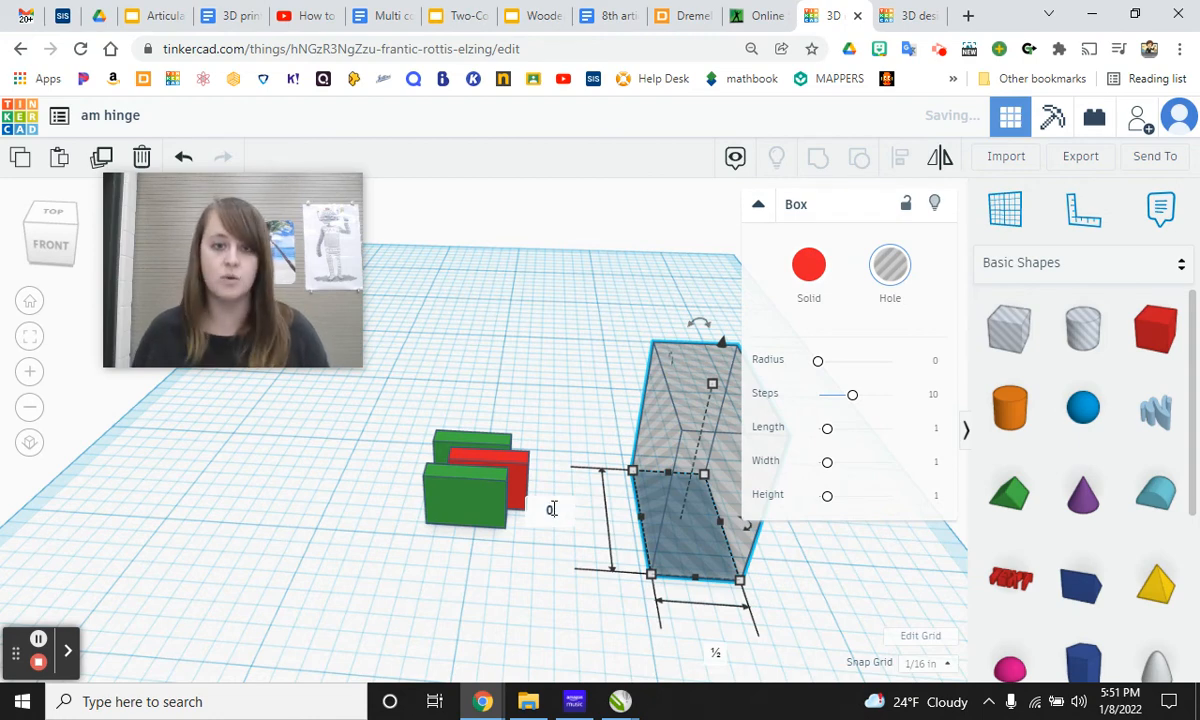
type(".375")
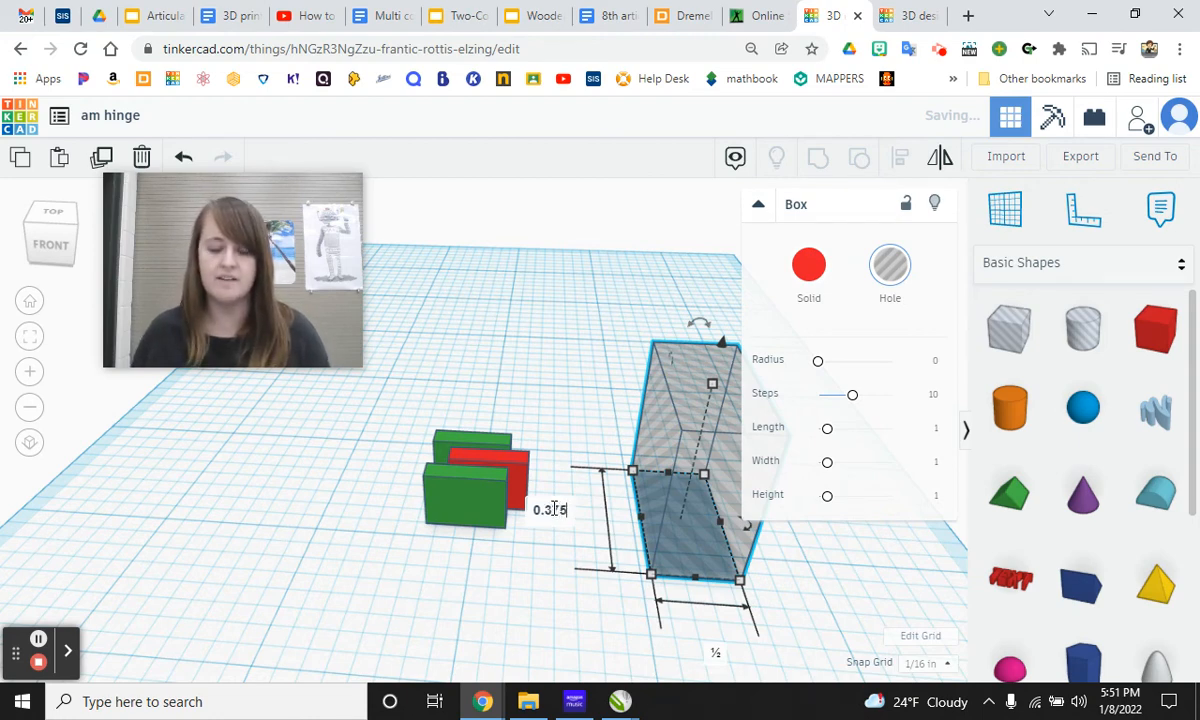
key("Return")
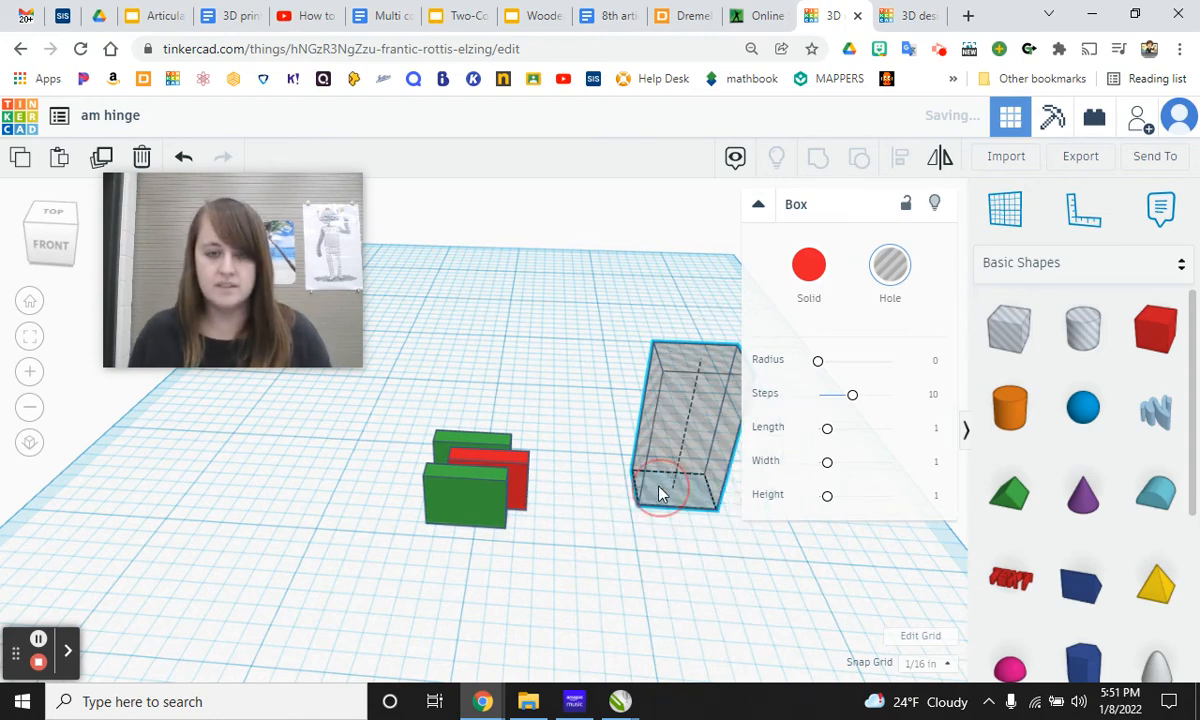
- Move the box hole onto the hinge so it covers the gap between the green boxes, and check its position around the red box
left_click_drag(662, 490, 450, 499)
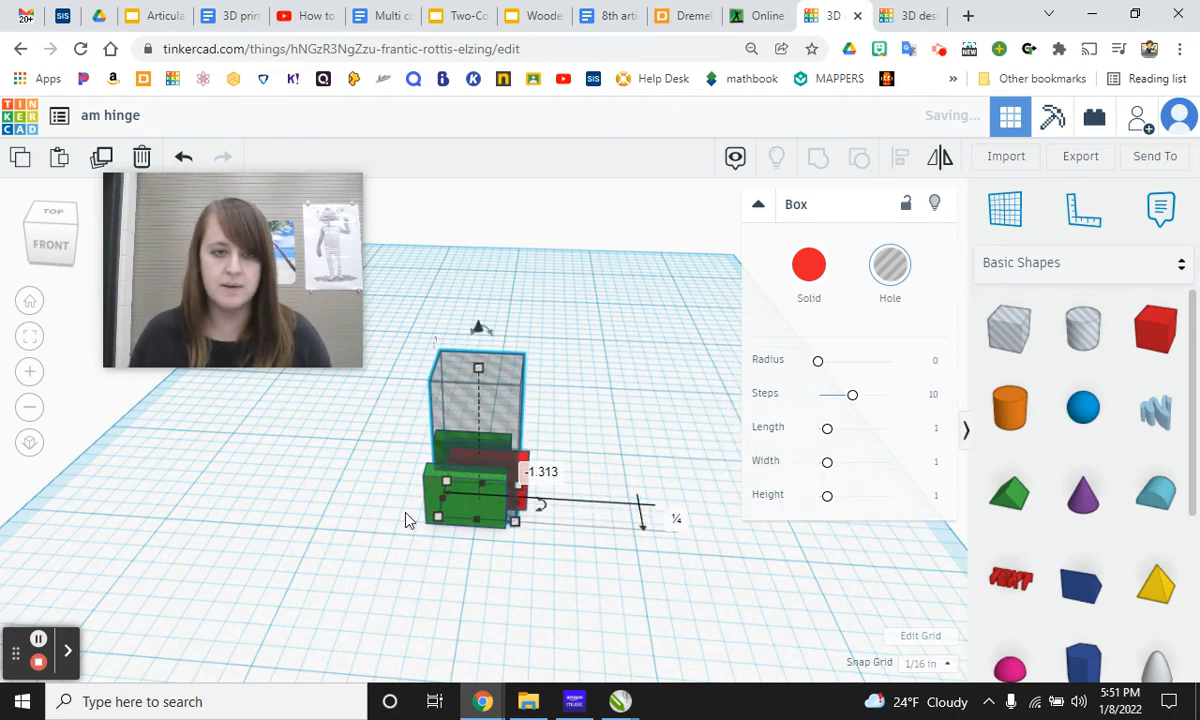
right_click_drag(407, 517, 556, 514)
scroll(556, 514, "up", 5)
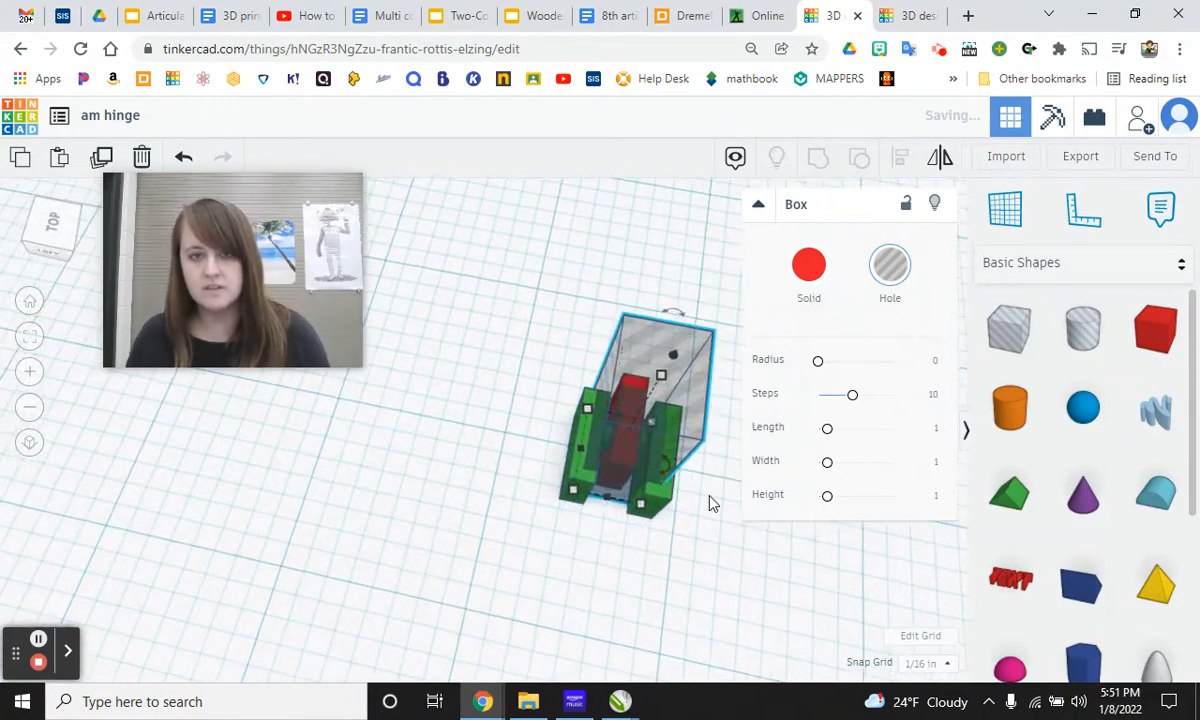
key("f")
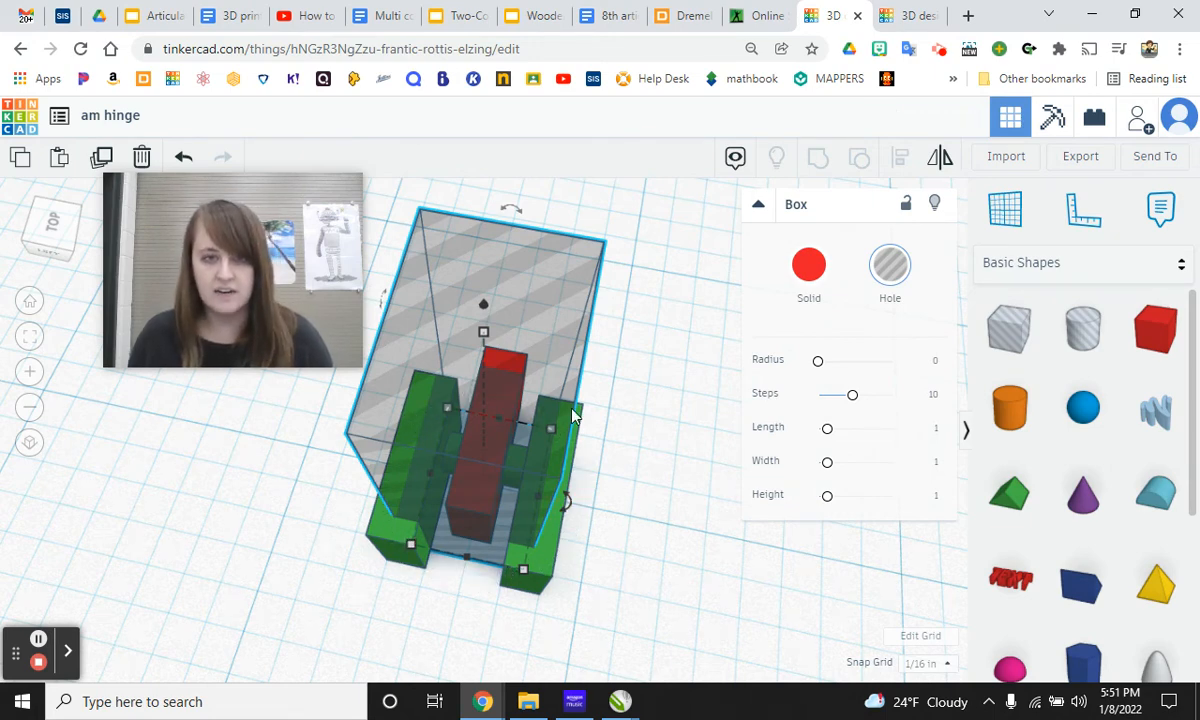
right_click_drag(595, 485, 280, 462)
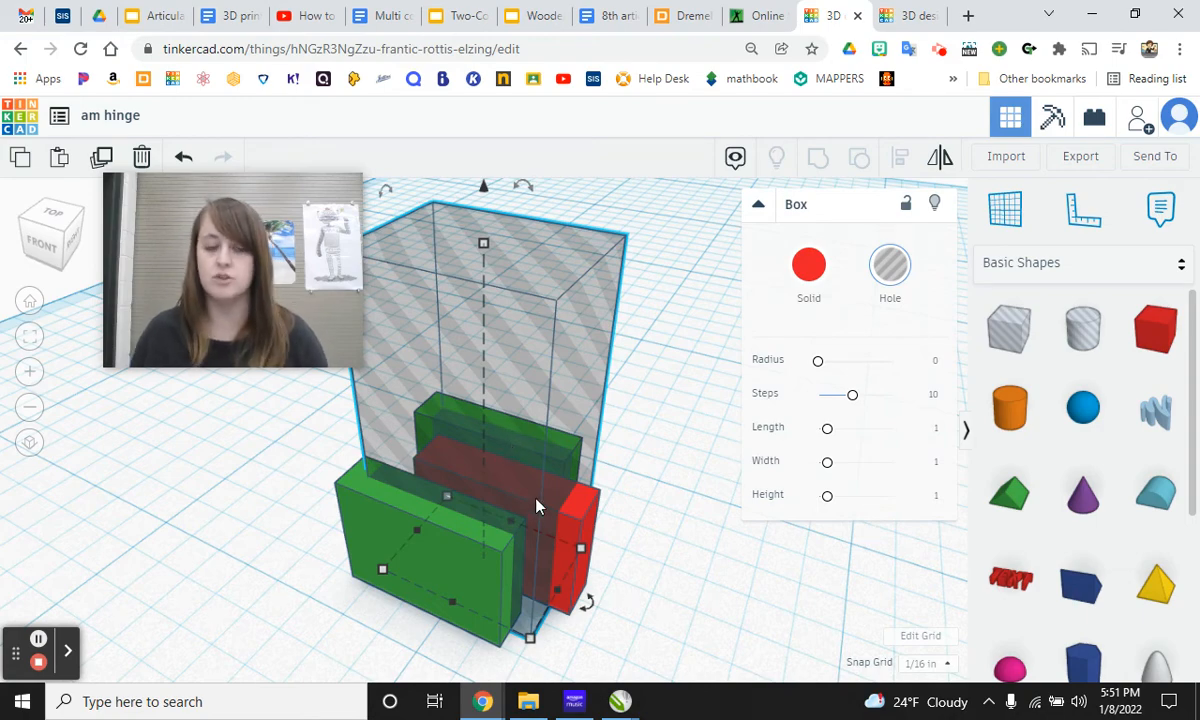
scroll(500, 530, "down", 3)
scroll(494, 580, "down", 2)
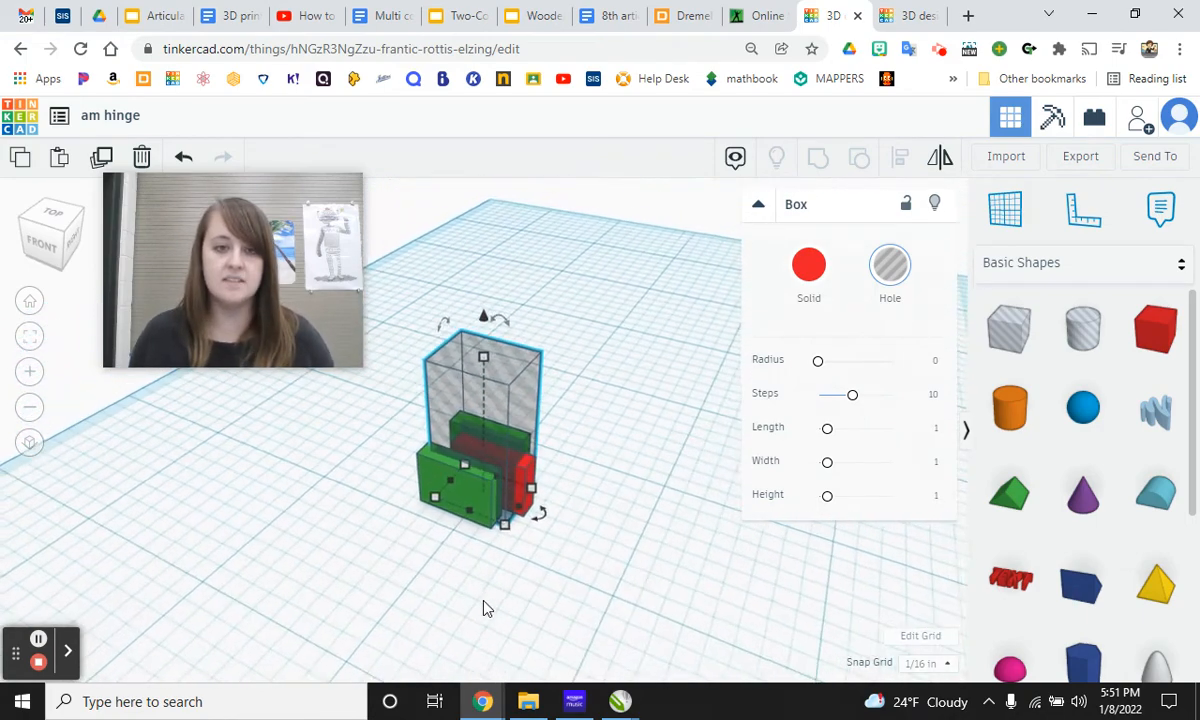
- Place a second box hole beside the hinge, set its width to 0.125 in and move it slightly closer to the hinge
right_click_drag(486, 603, 574, 588)
left_click_drag(1033, 326, 638, 485)
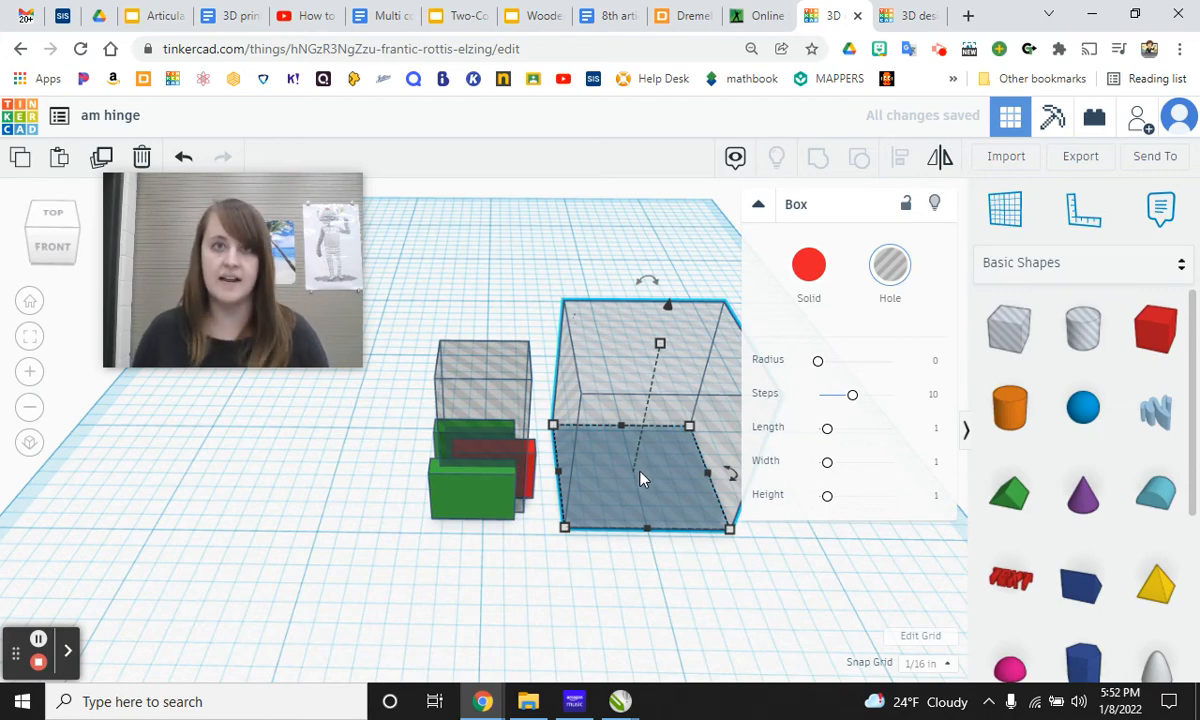
mouse_move(565, 526)
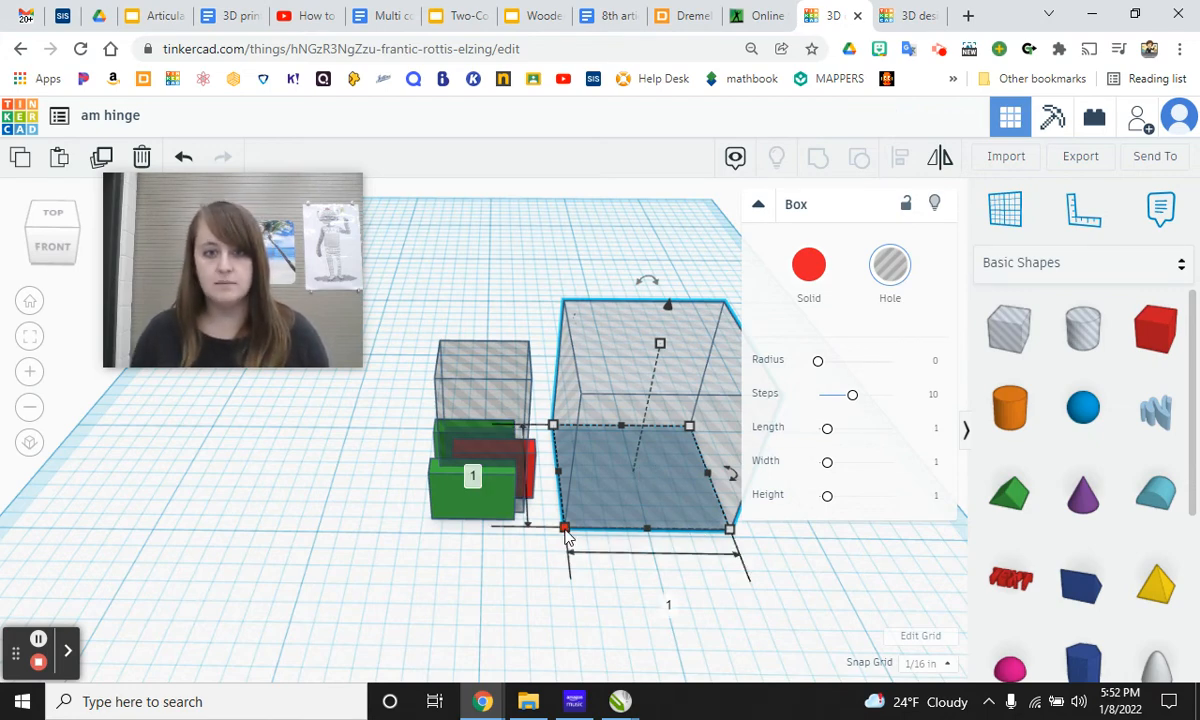
left_click(667, 600)
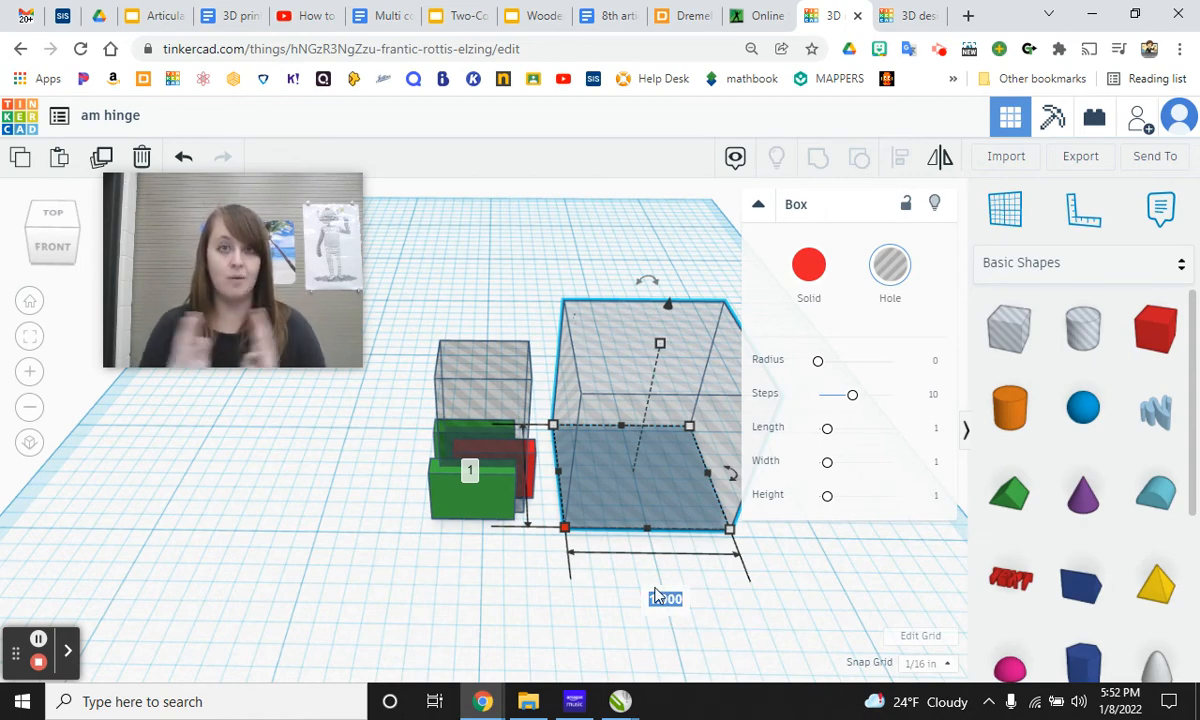
key("BackSpace")
type("0.25")
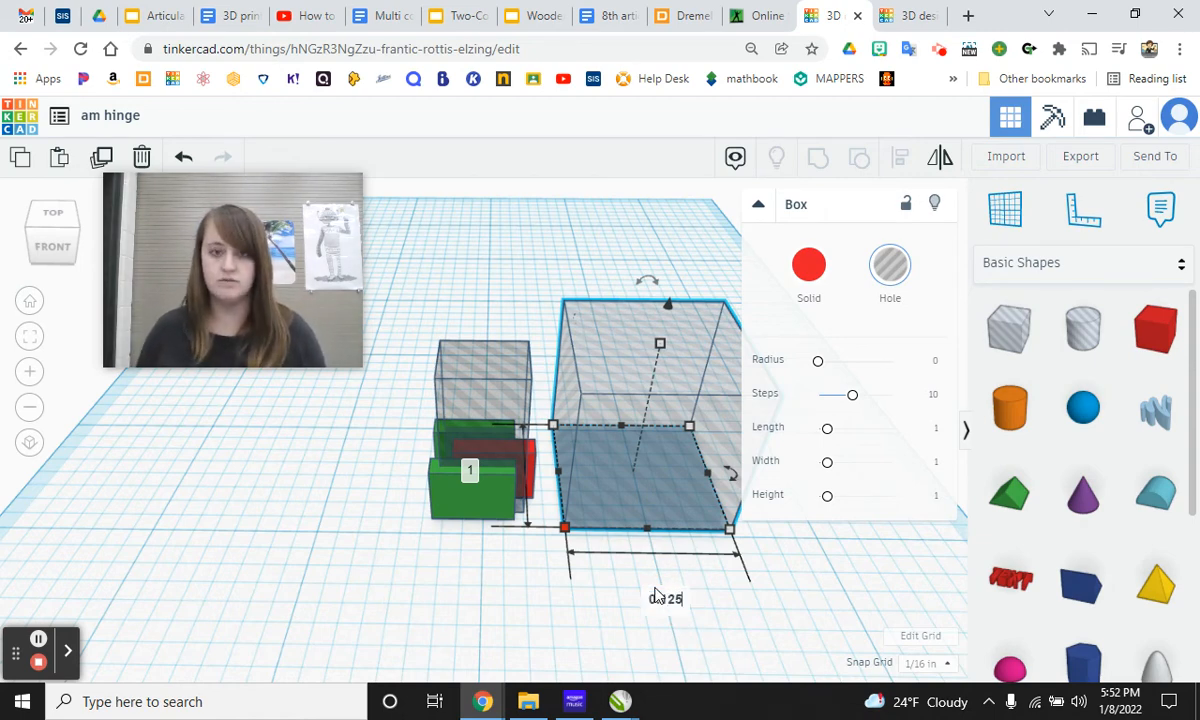
key("Return")
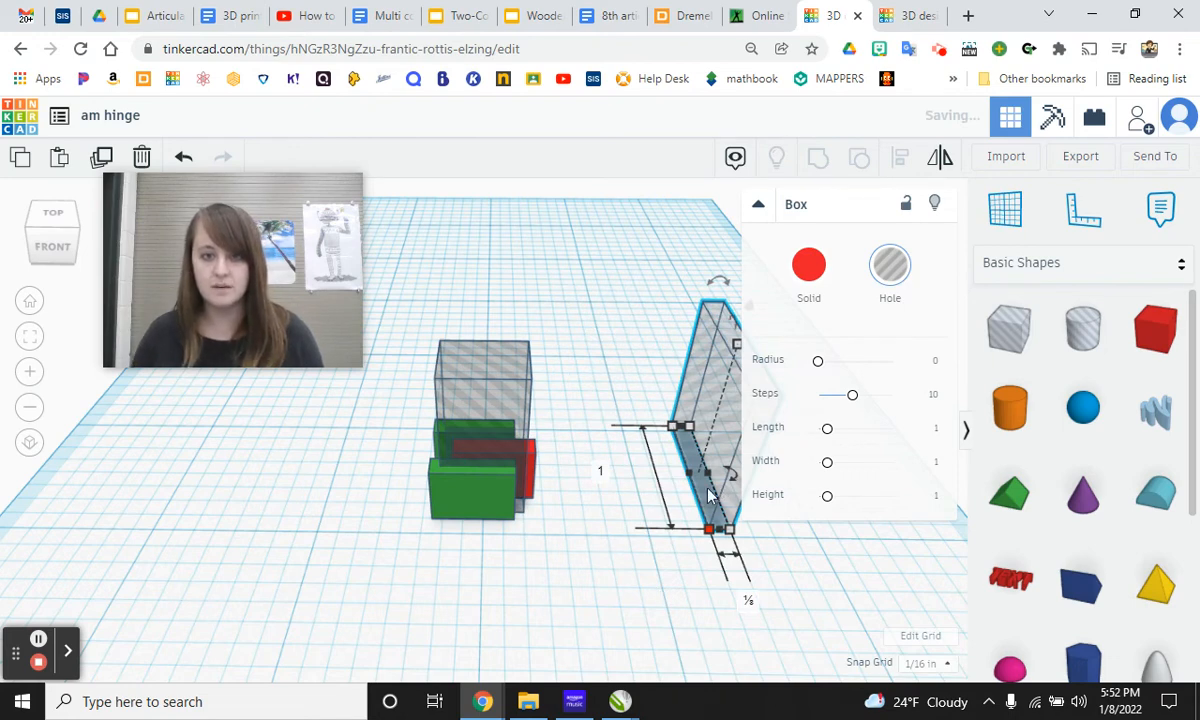
left_click_drag(686, 505, 618, 514)
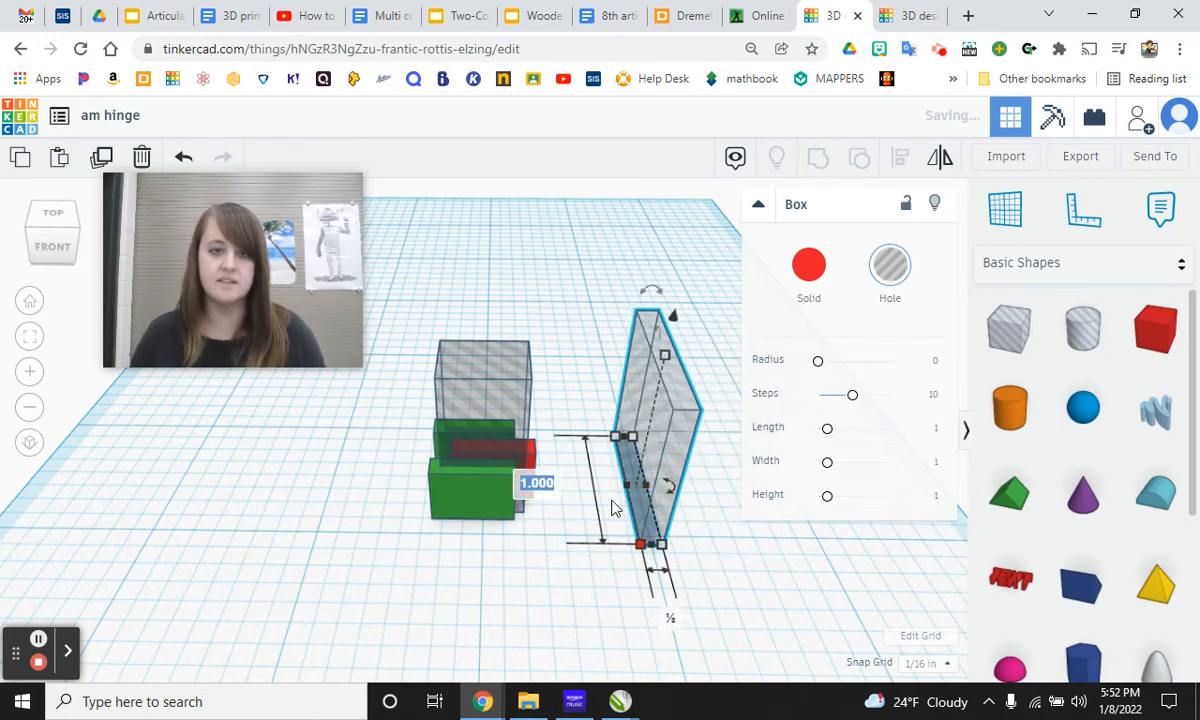
mouse_move(667, 497)
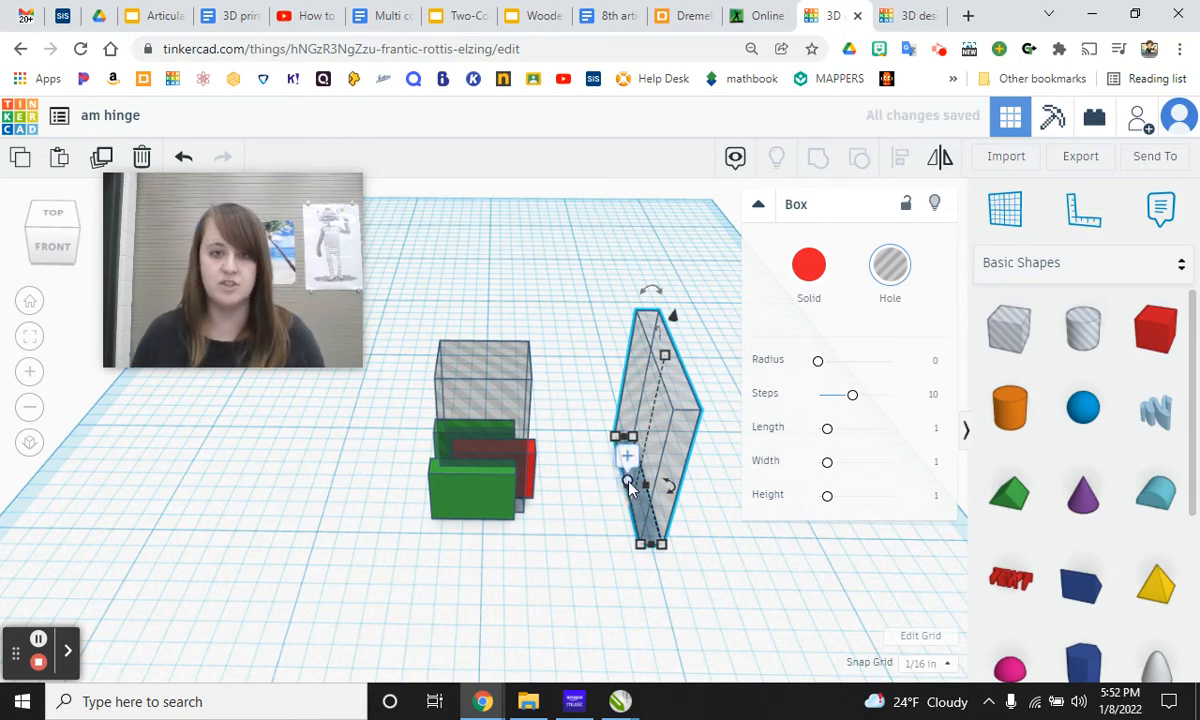
left_click(829, 594)
left_click(930, 549)
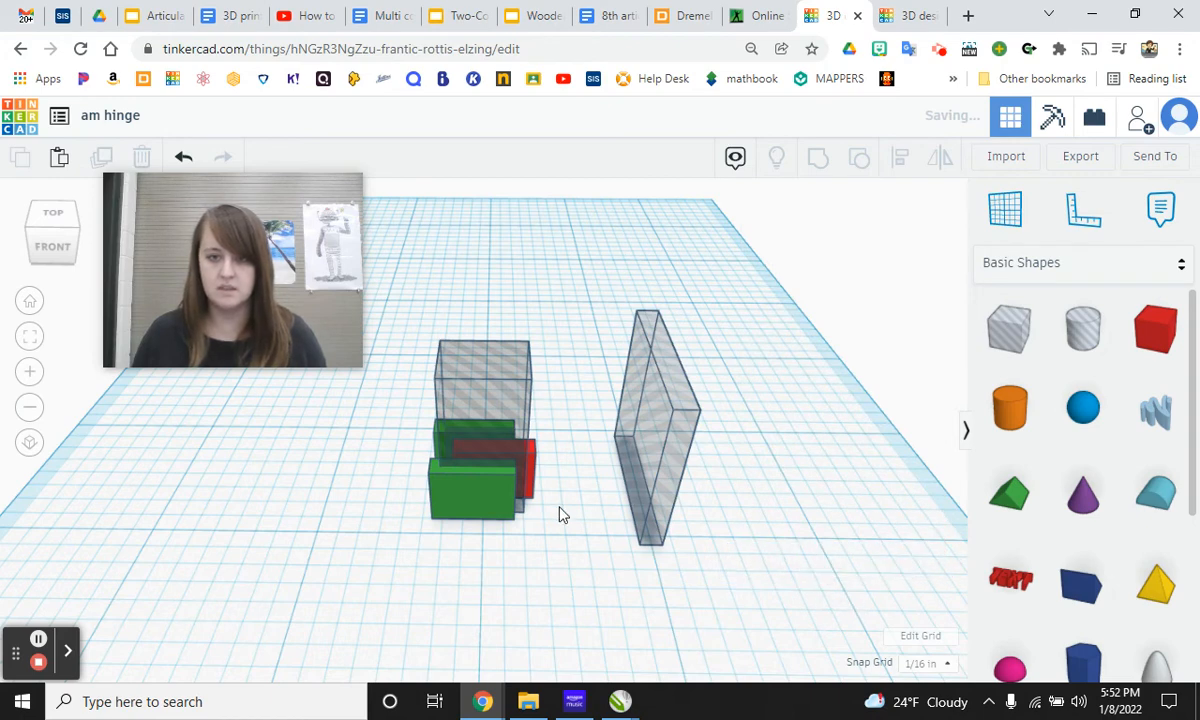
left_click(622, 470)
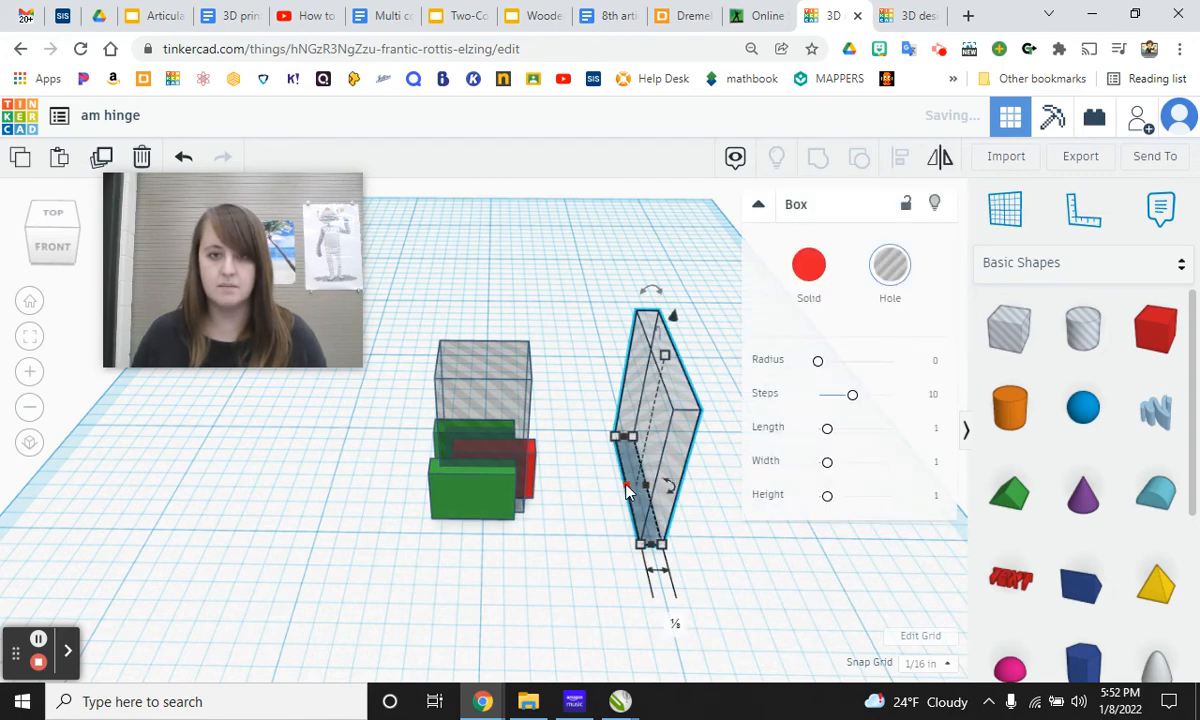
left_click(640, 544)
key("Return")
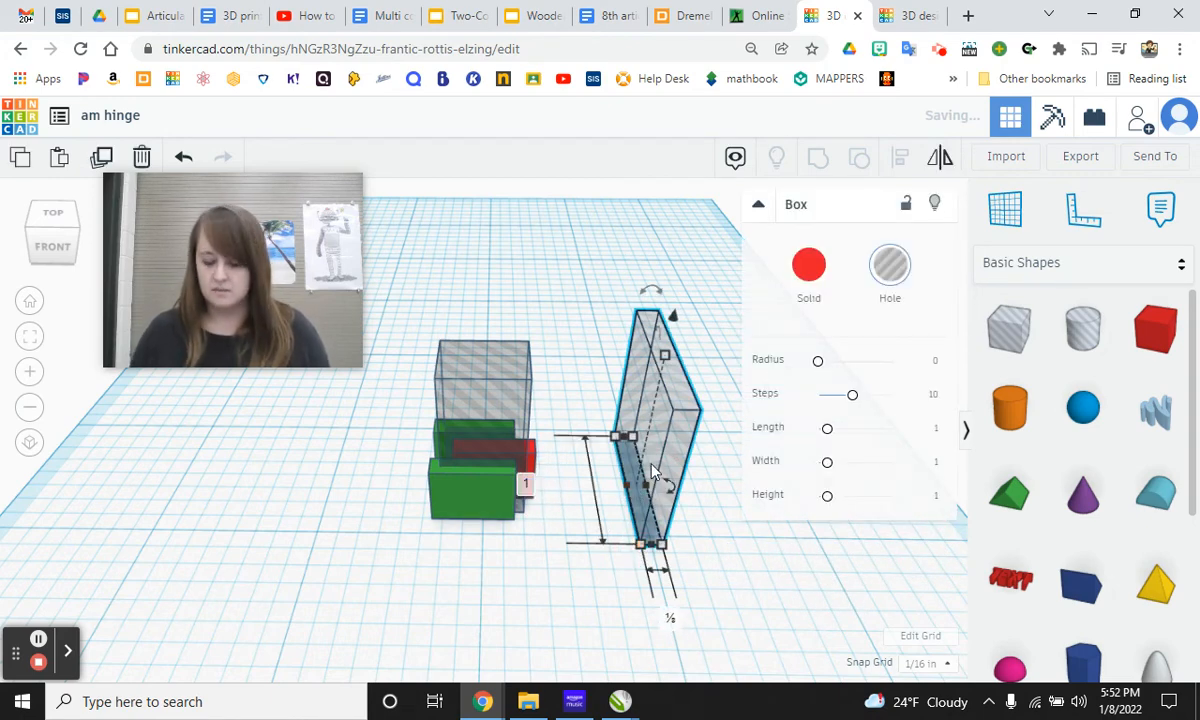
key("n")
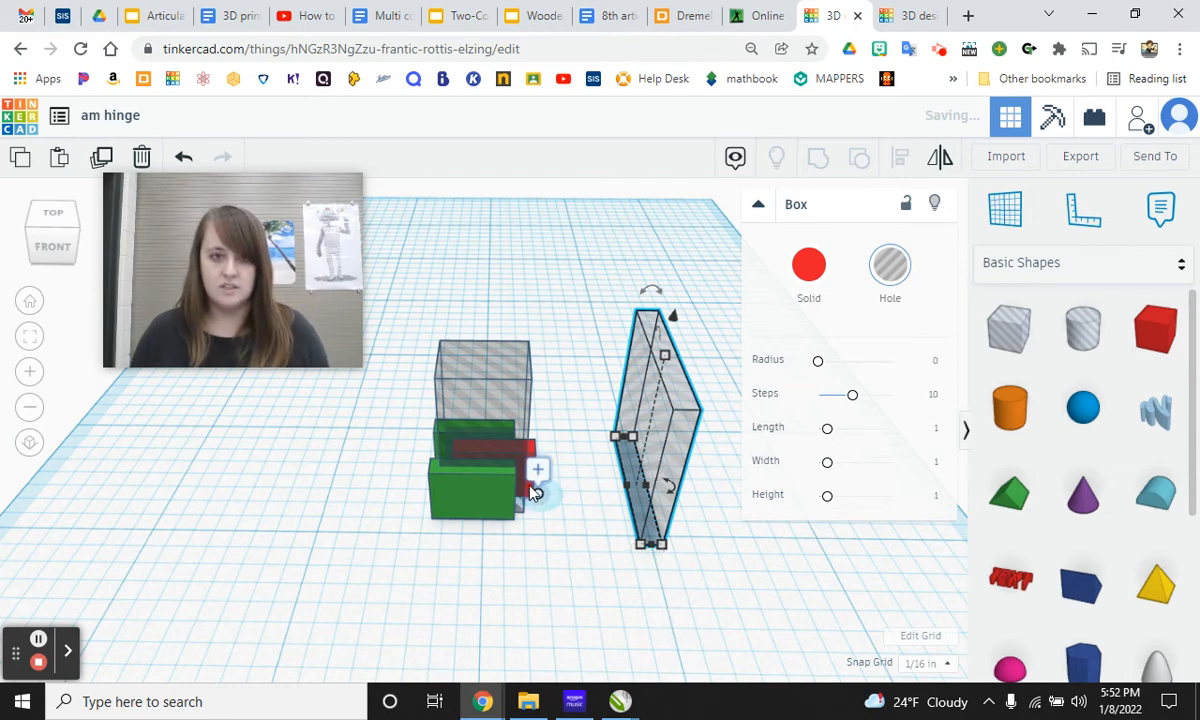
left_click(824, 593)
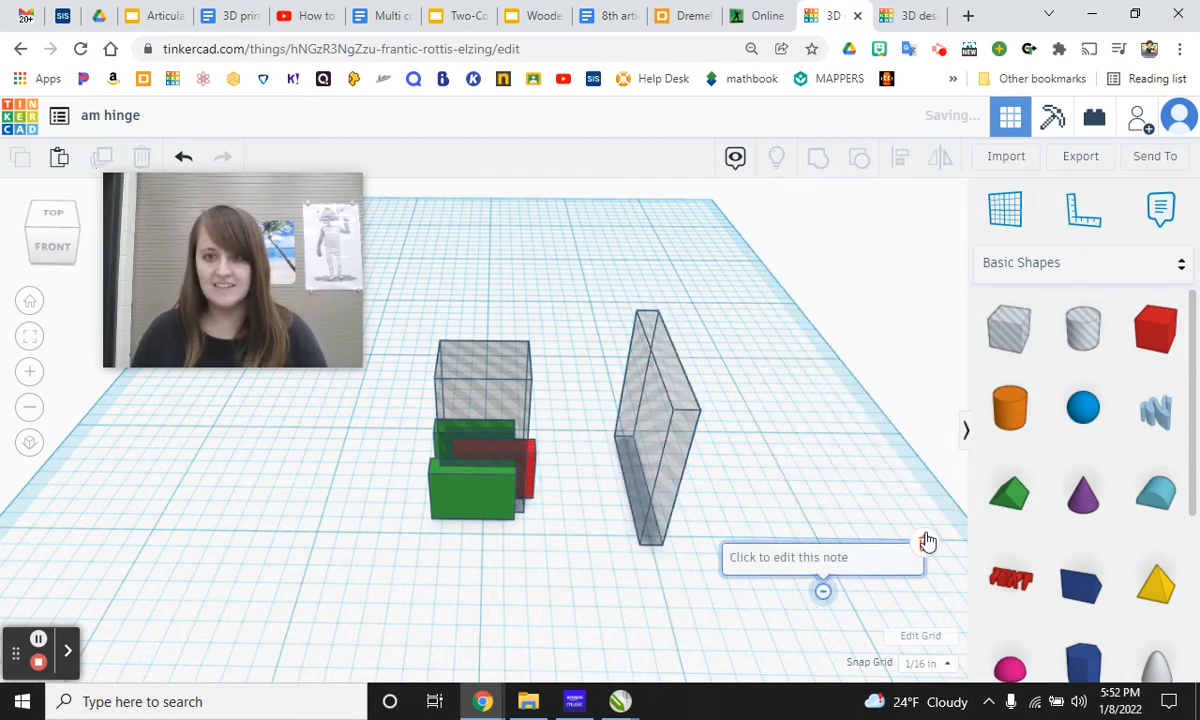
left_click(924, 543)
- Set the thin box hole's length to 2.5 in and move it back and closer alongside the hinge
left_click(648, 462)
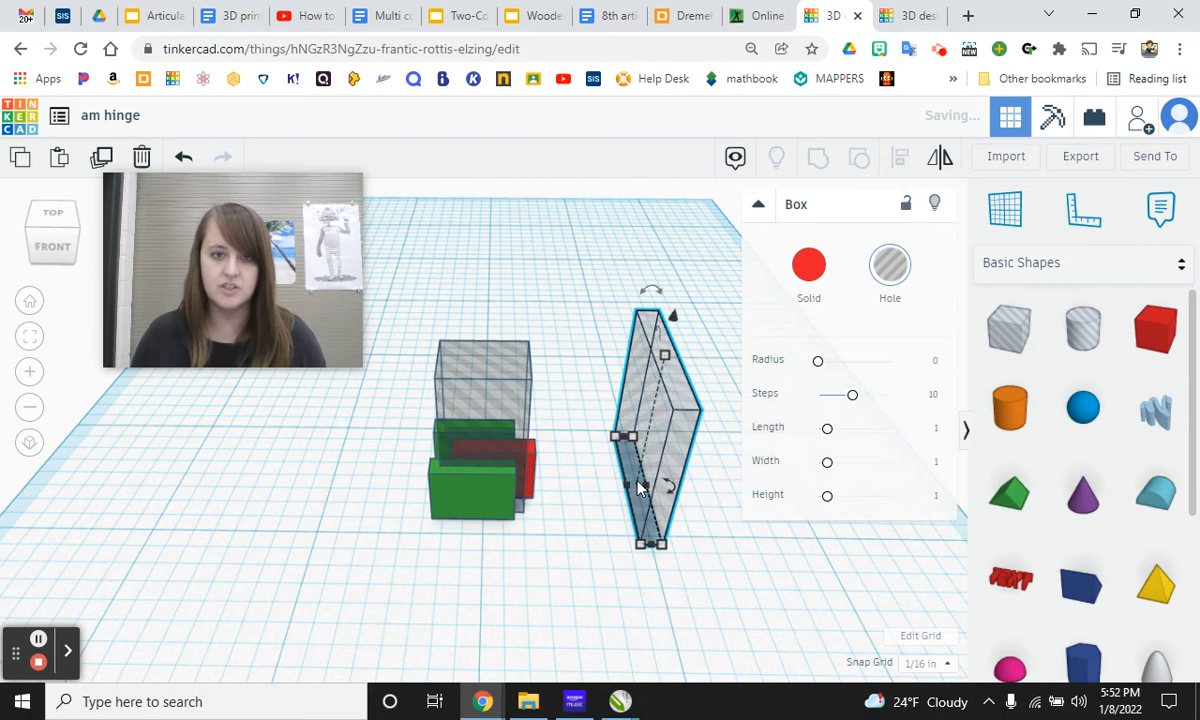
left_click(640, 543)
left_click(537, 485)
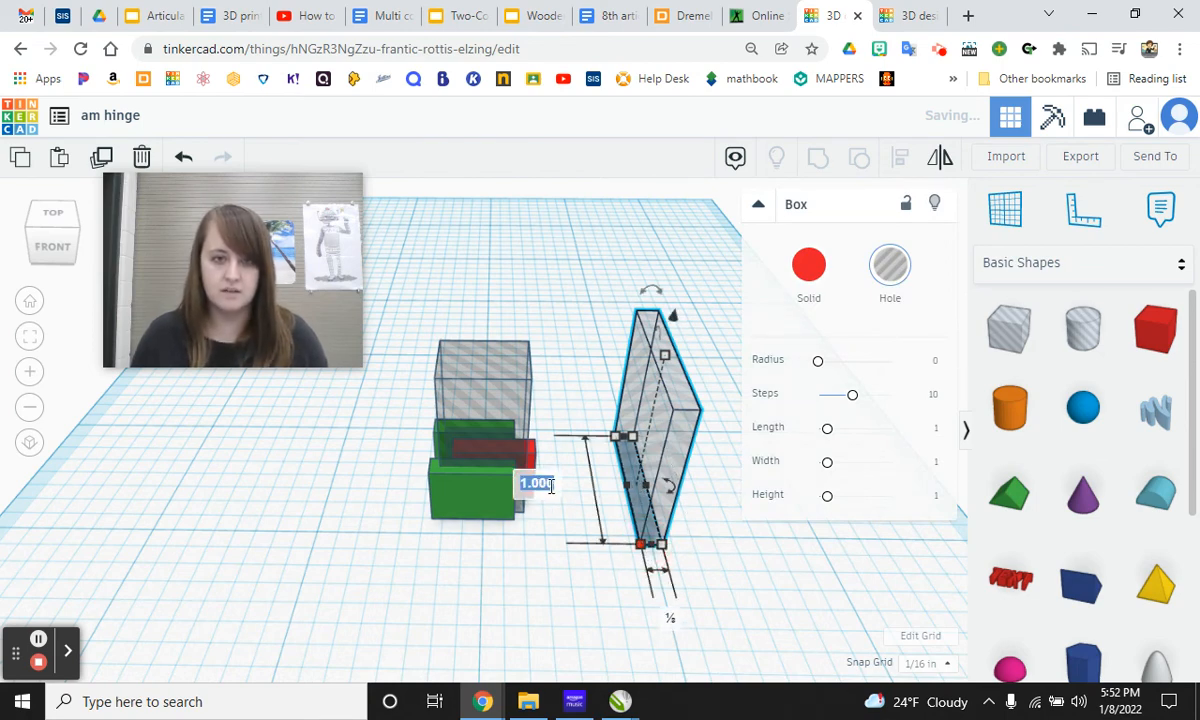
type("2.")
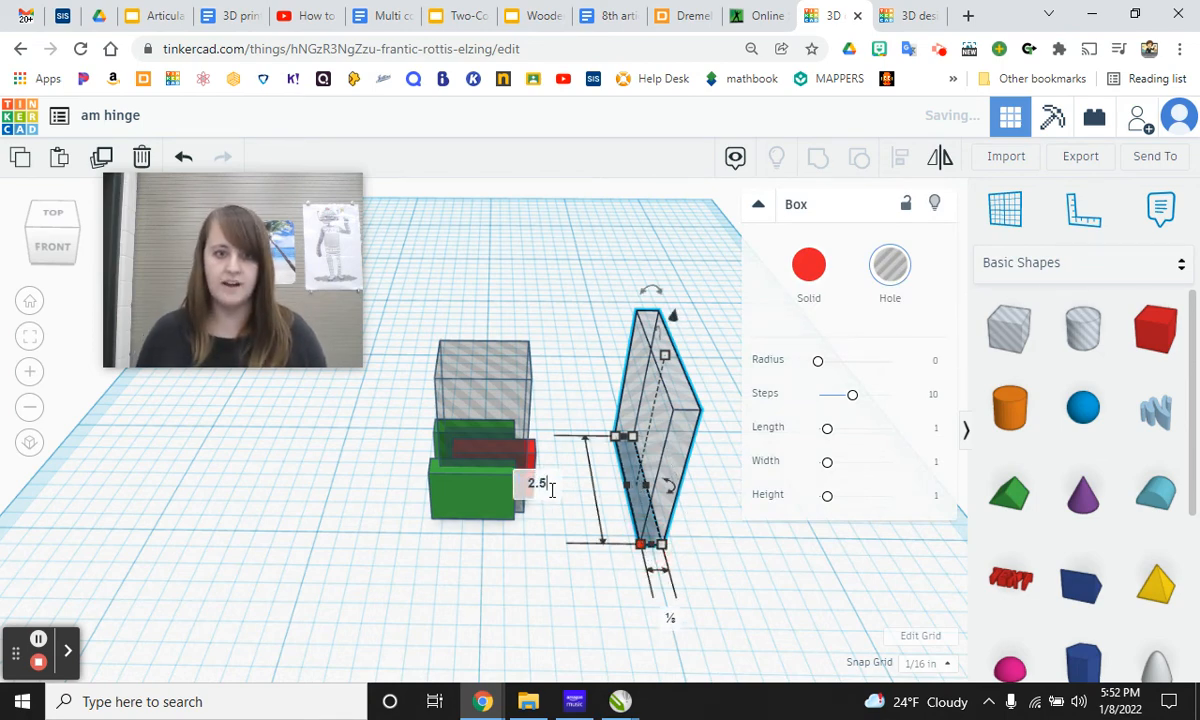
type("5")
key("Return")
left_click_drag(712, 570, 582, 388)
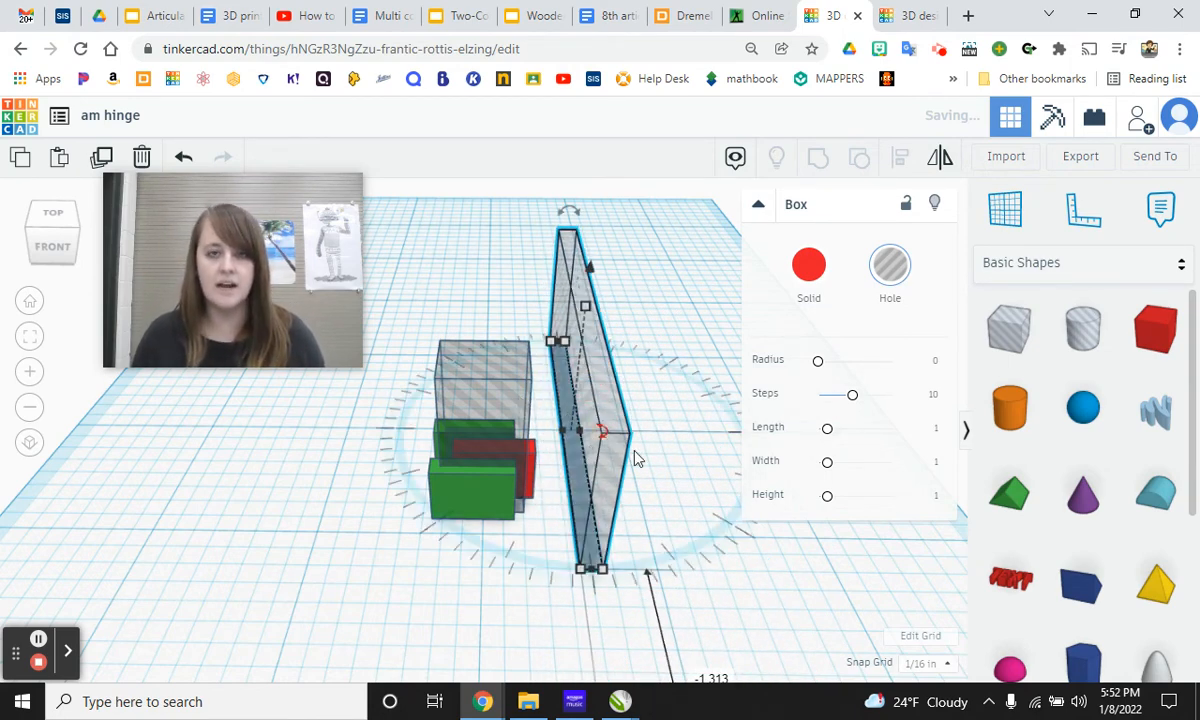
- Set the thin box hole's width to 0.0625 in
scroll(605, 600, "down", 3)
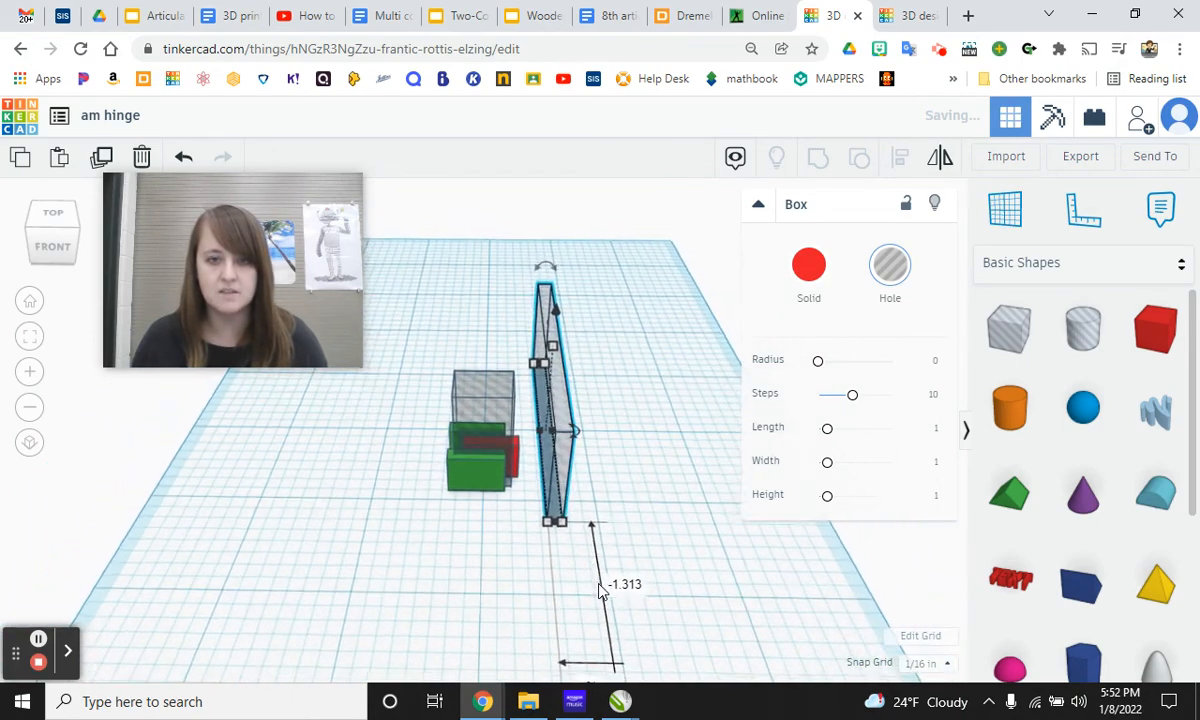
scroll(600, 592, "down", 2)
left_click(563, 639)
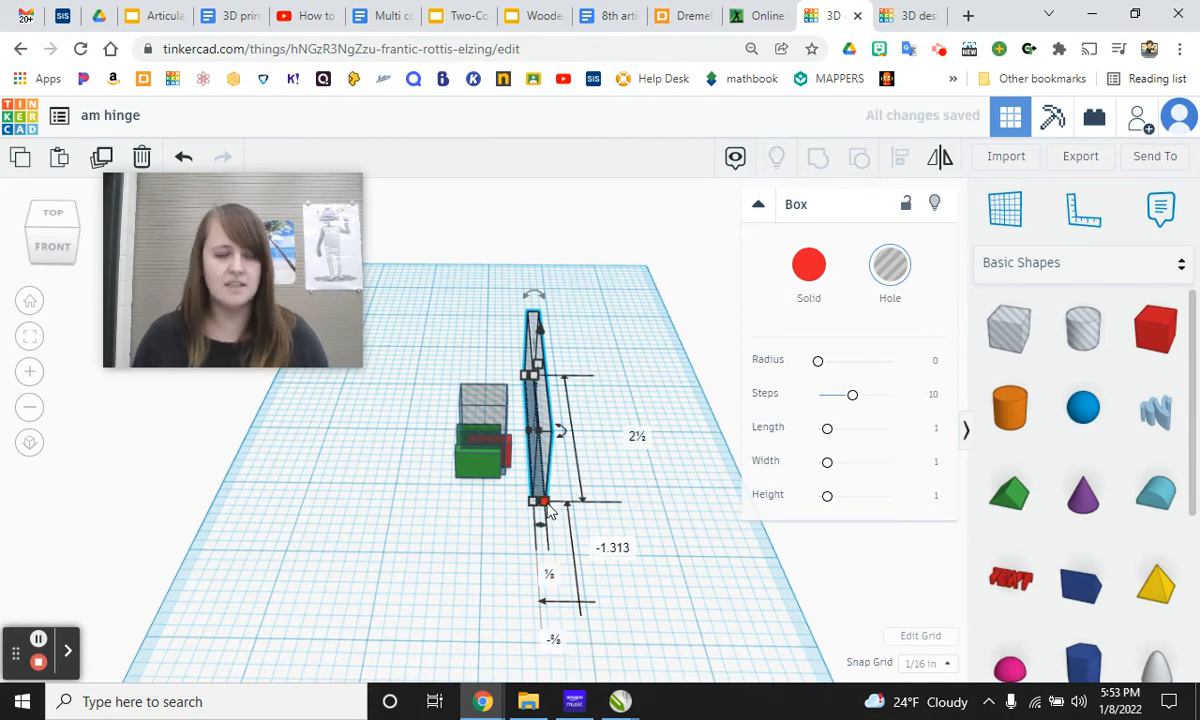
left_click(543, 569)
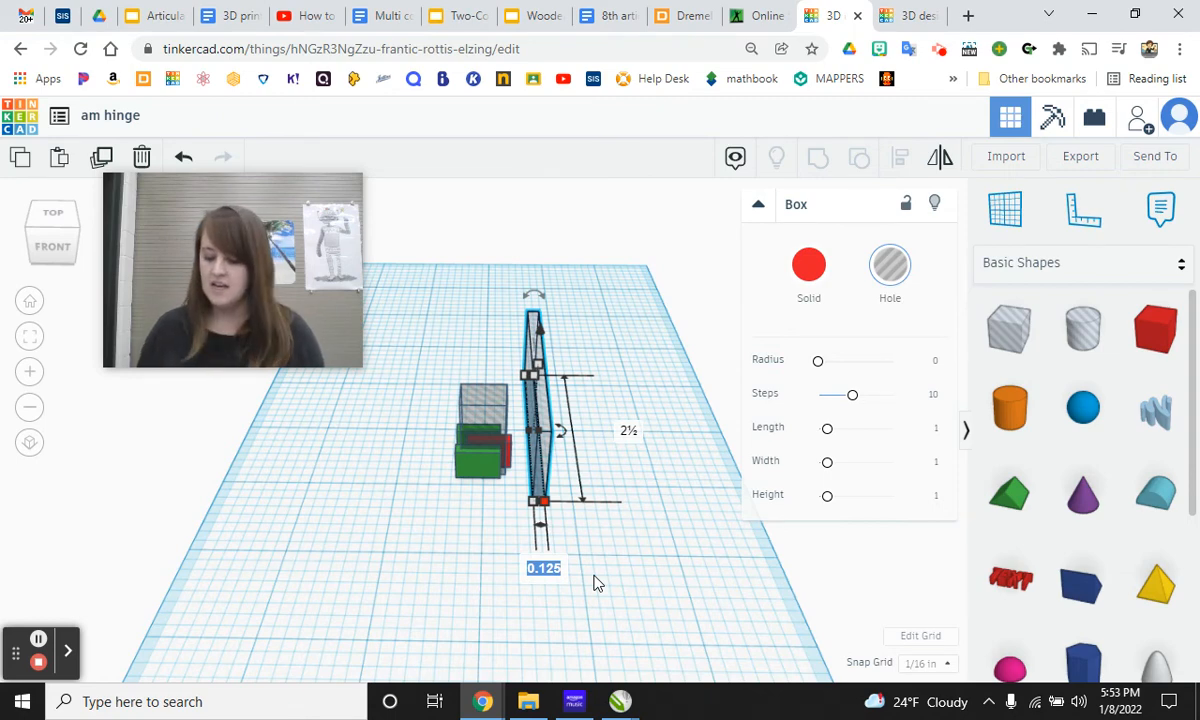
type("0.0")
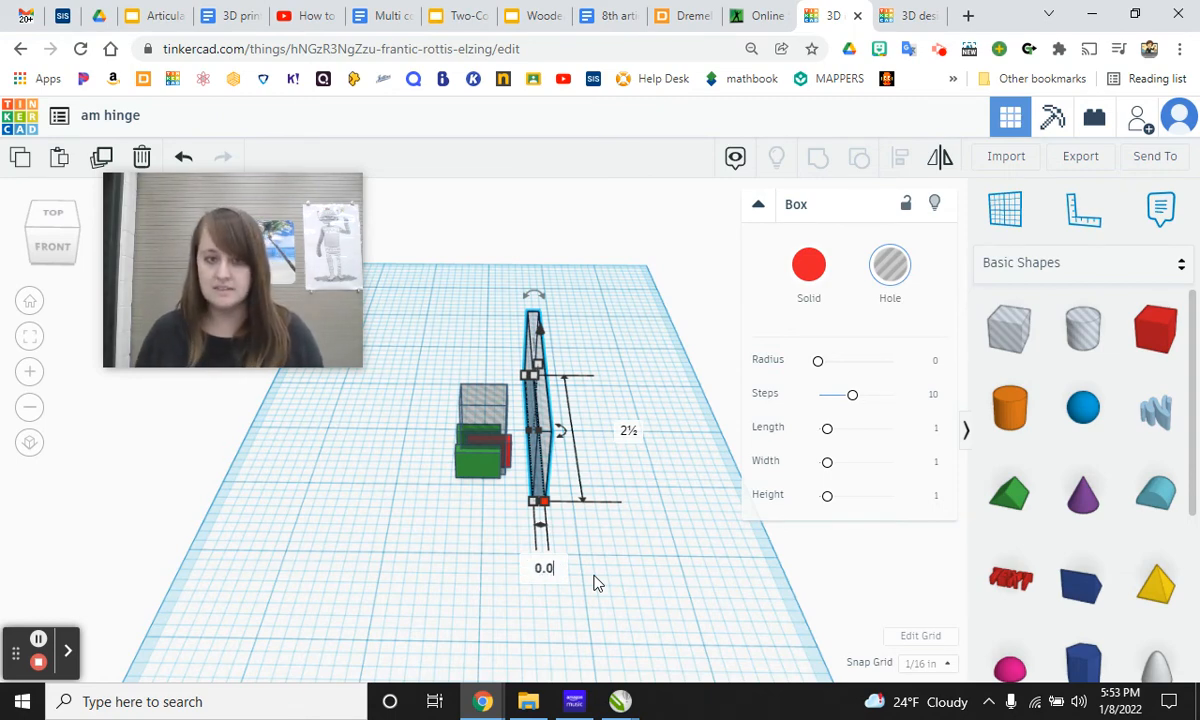
type("62")
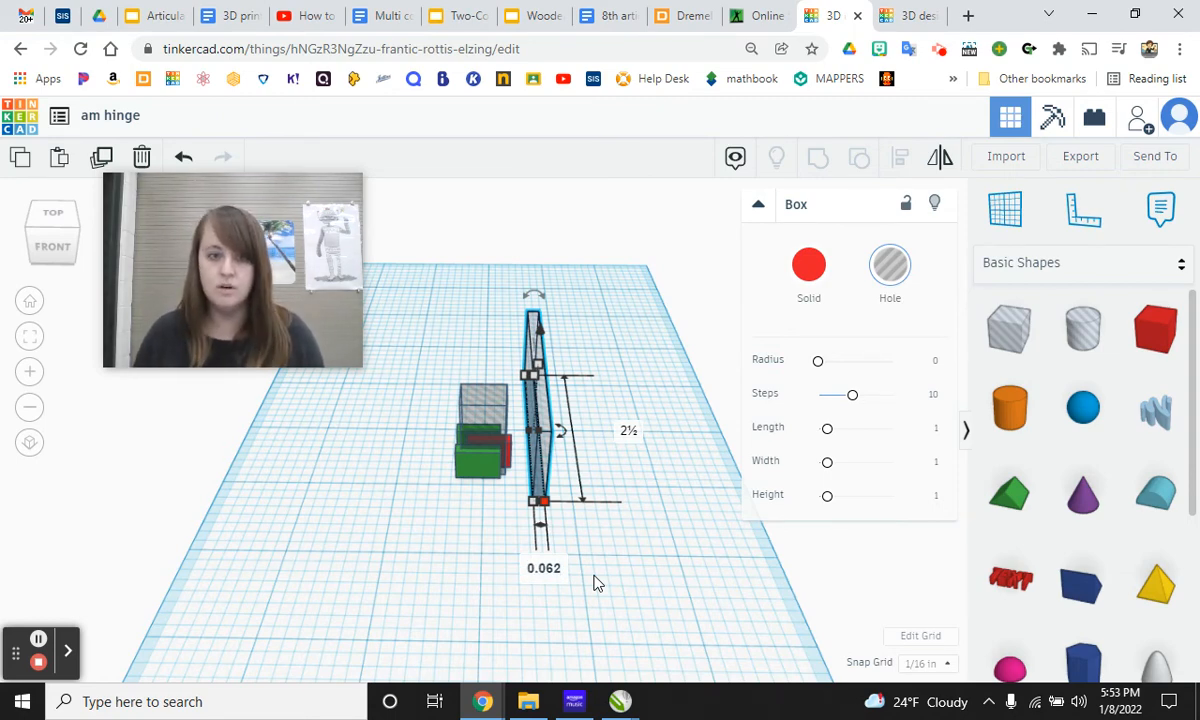
type("5")
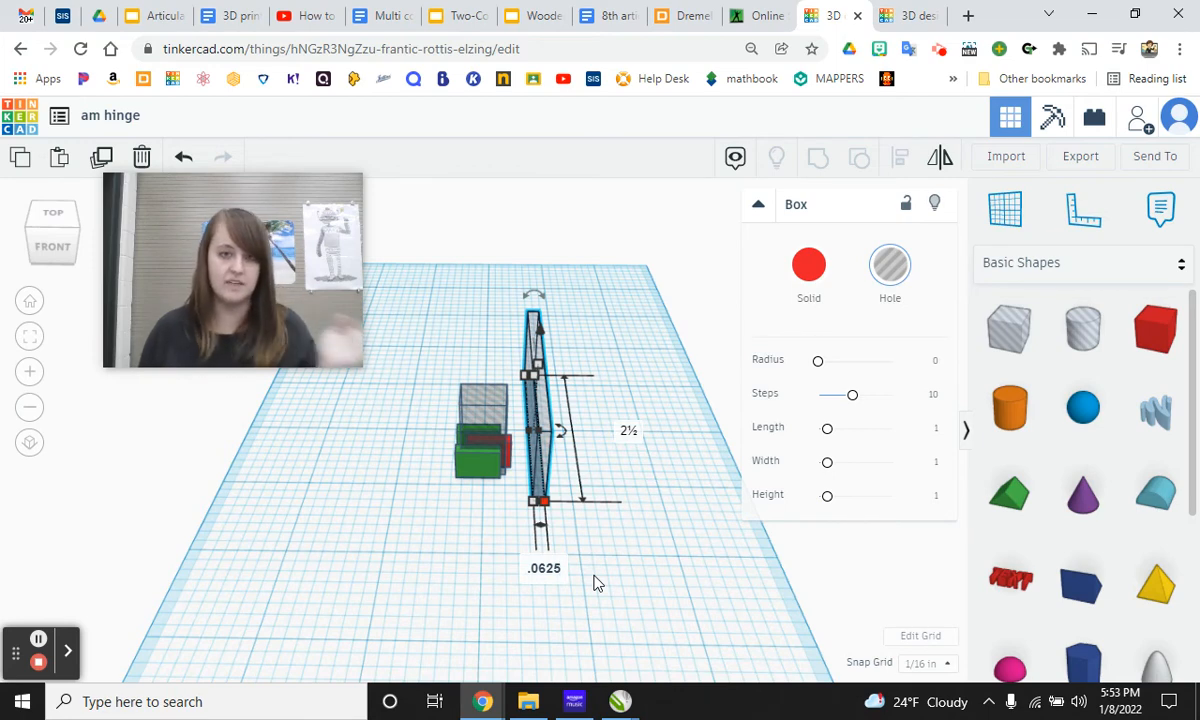
key("Return")
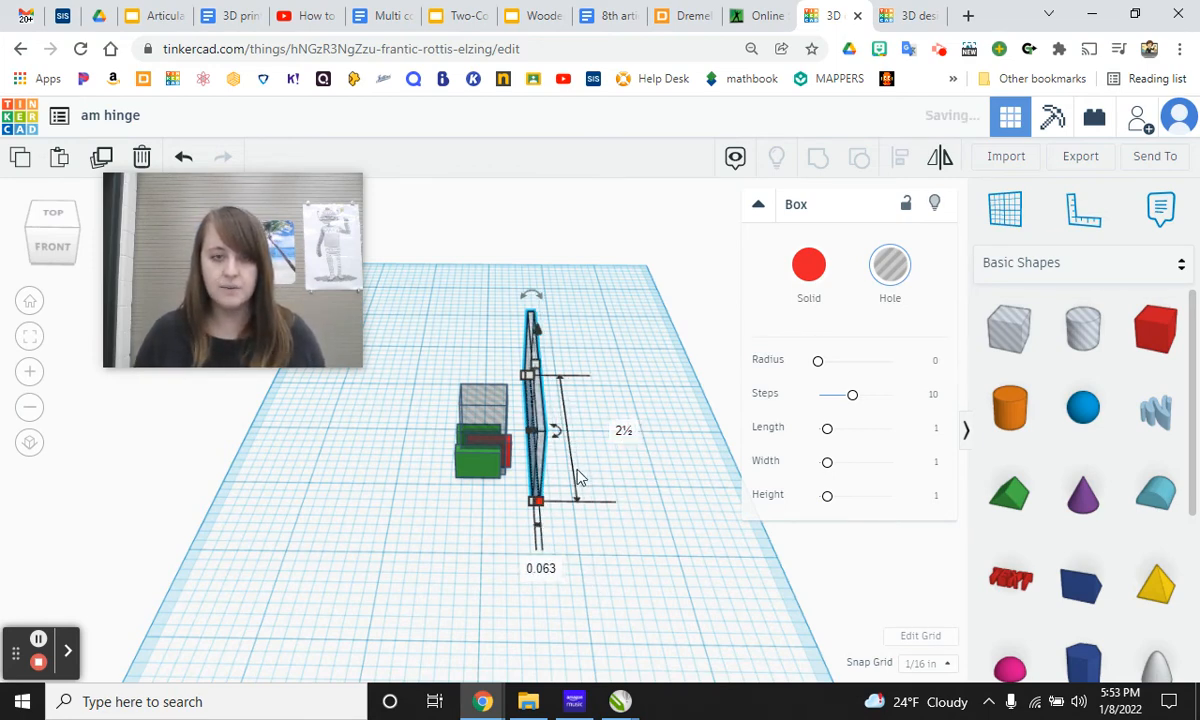
- Align the two box holes flush along their right sides and centered front to back, and group them into one hole shape
scroll(560, 473, "up", 3)
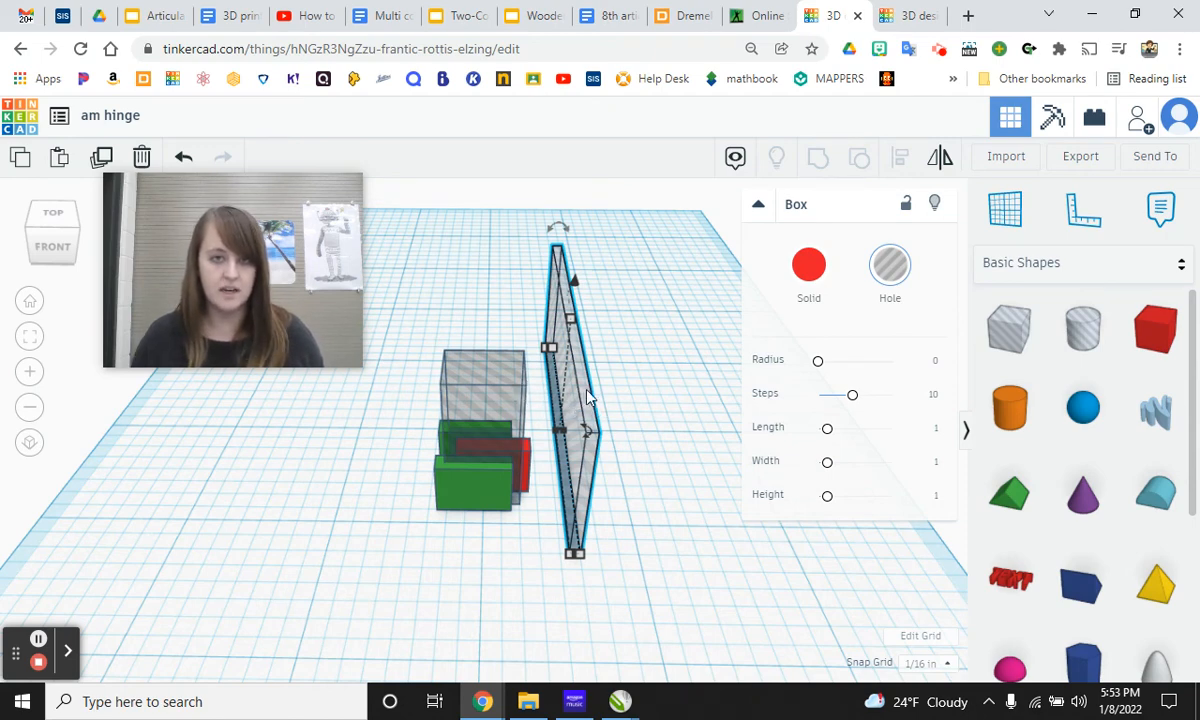
left_click(490, 398, "shift")
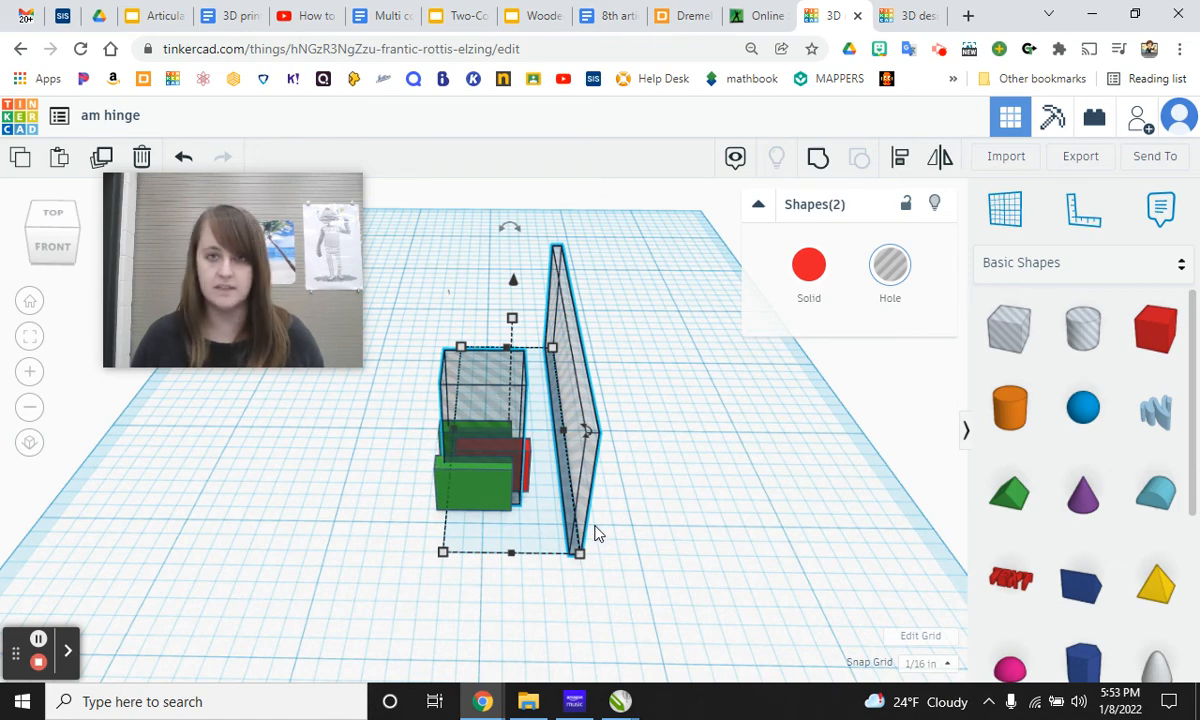
left_click(899, 157)
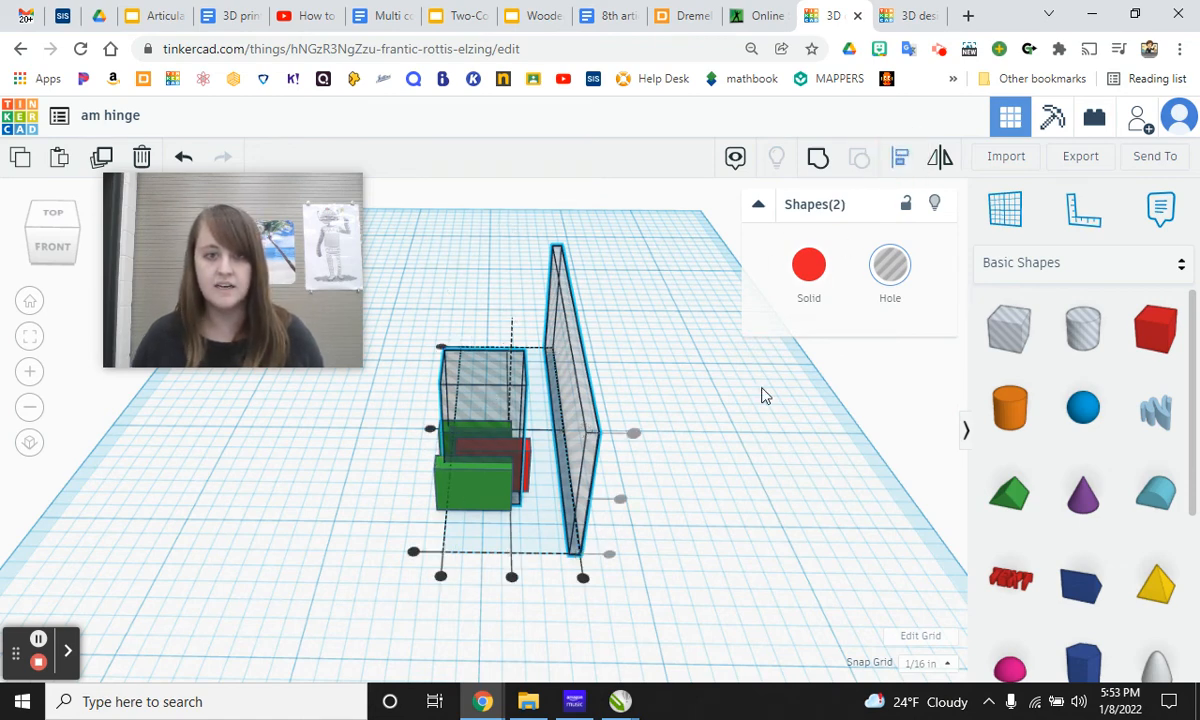
left_click(583, 577)
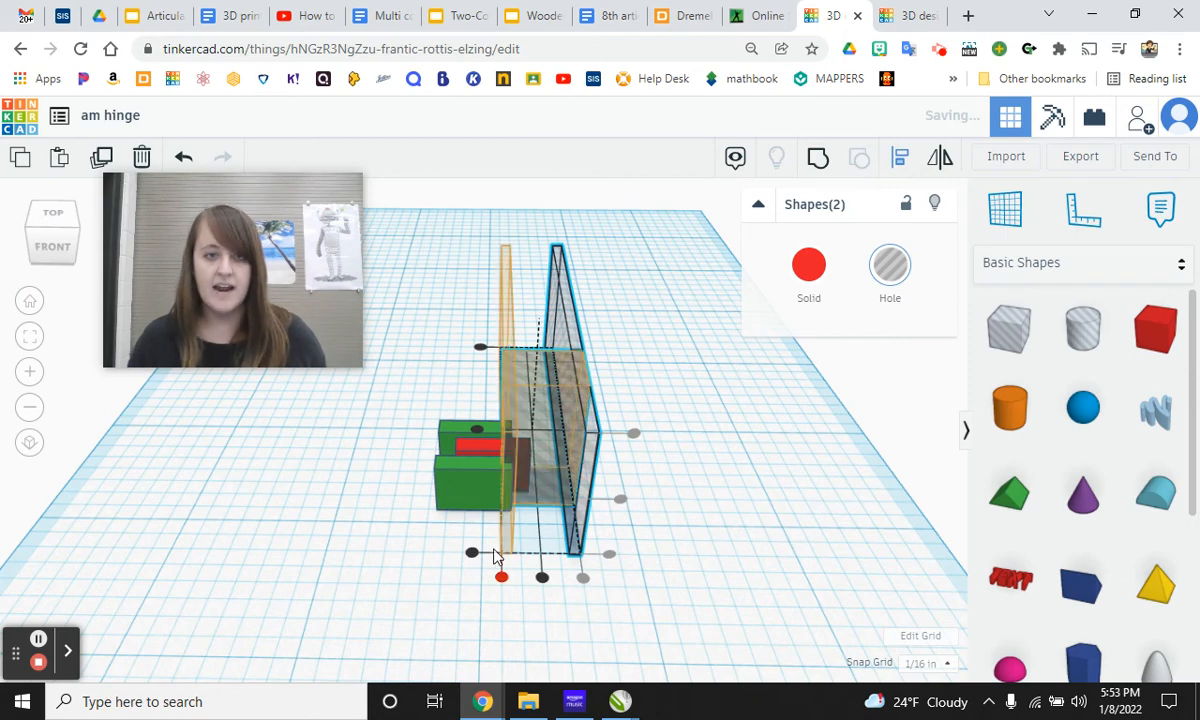
left_click(478, 438)
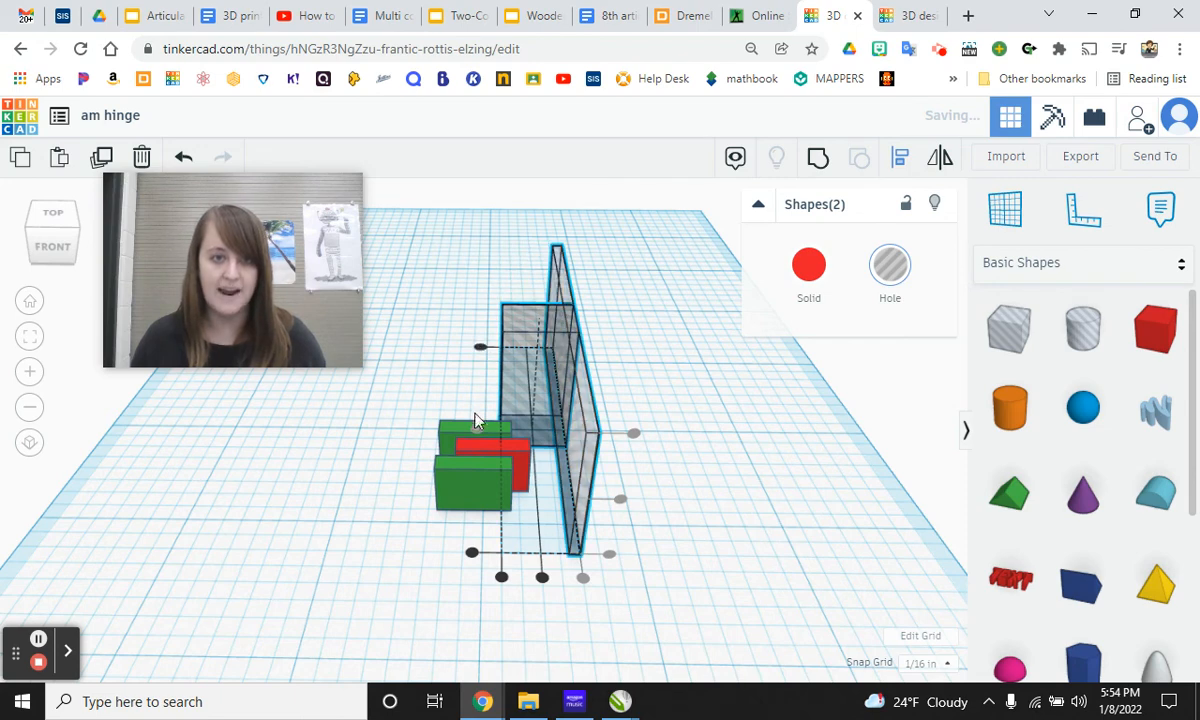
left_click(819, 162)
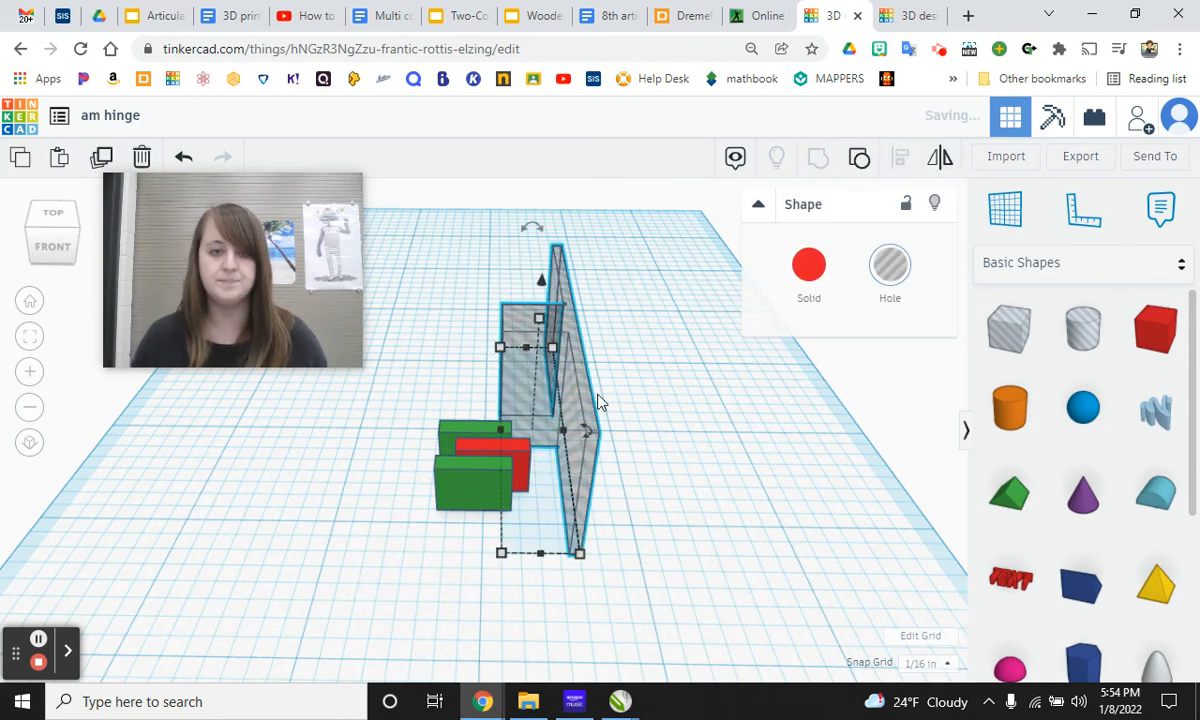
left_click_drag(563, 378, 584, 424)
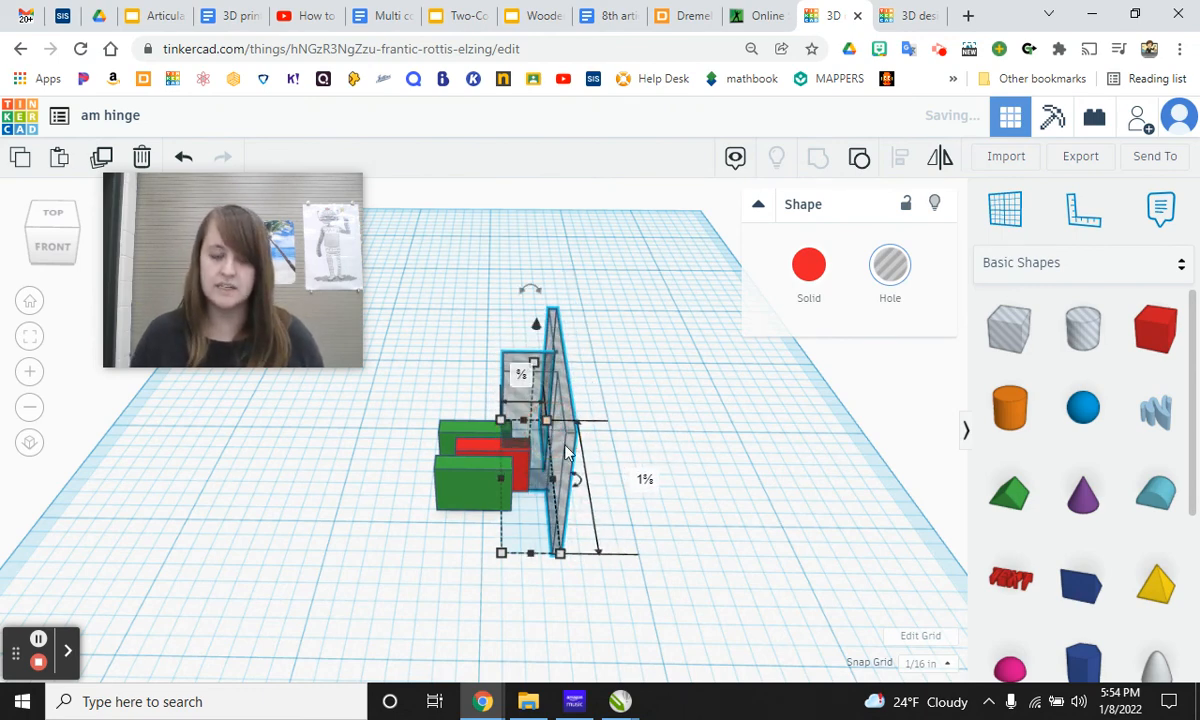
key("ctrl+z")
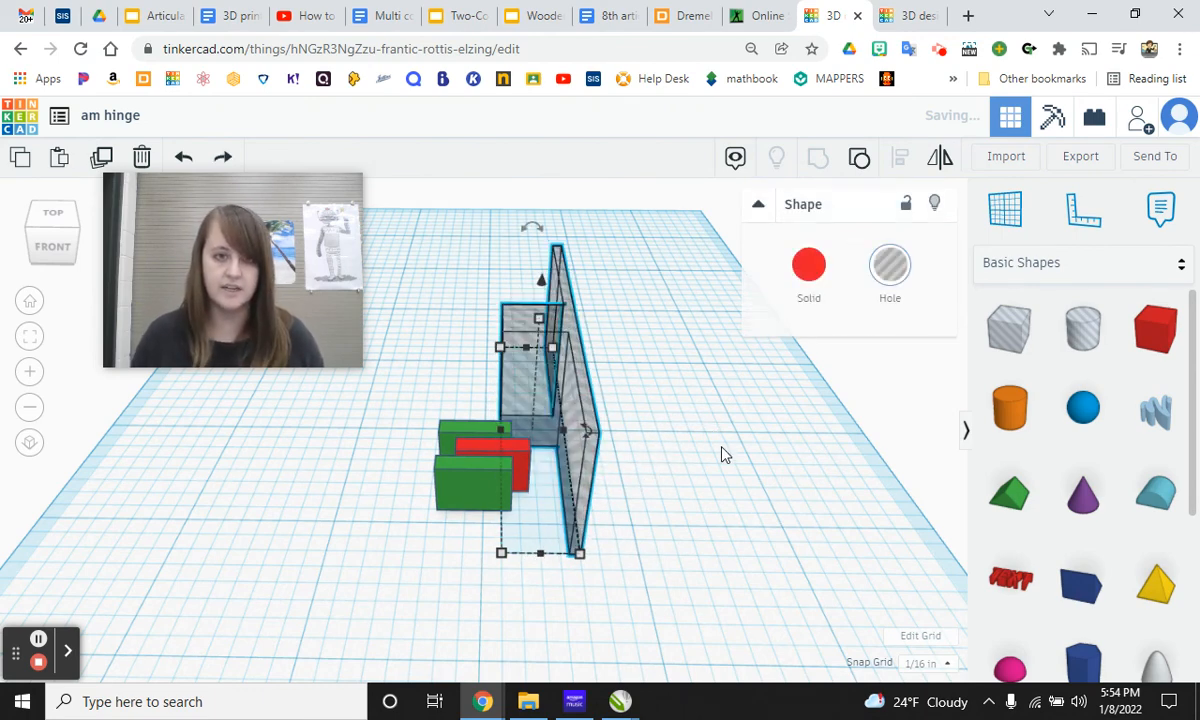
left_click(721, 450)
- Move the grouped hole onto the hinge so it fits between the green boxes around the red box, and check its position from several sides
left_click(580, 420)
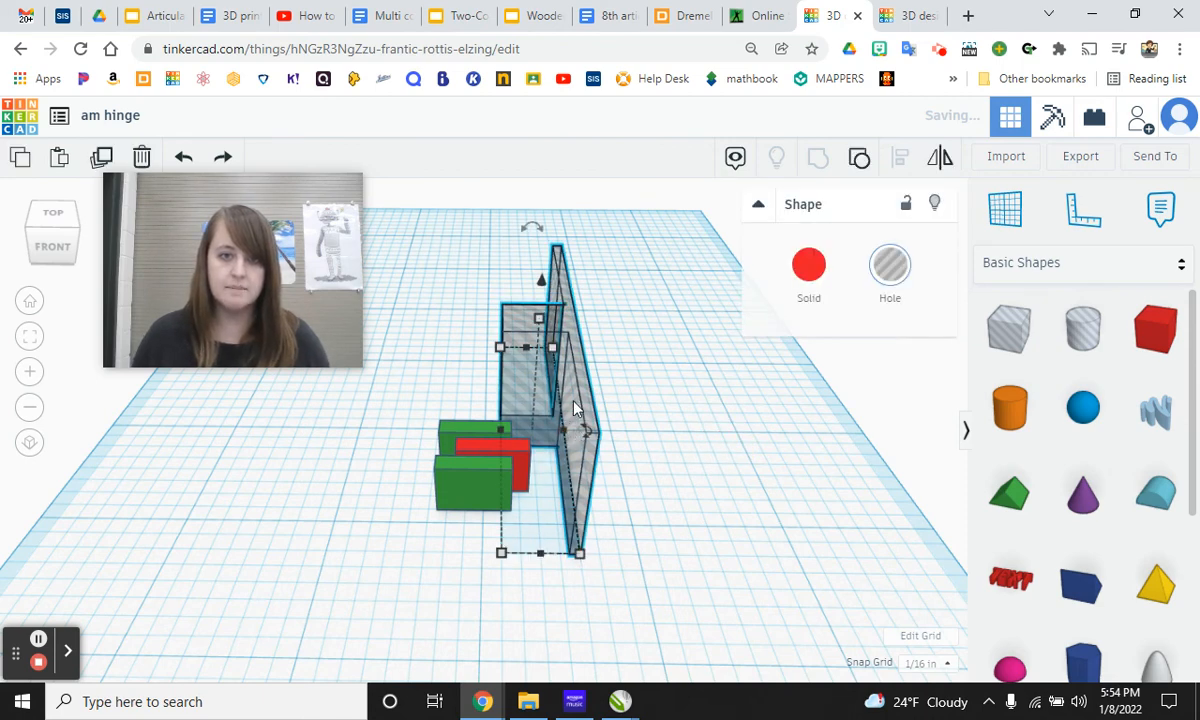
left_click_drag(575, 413, 525, 480)
left_click(410, 449)
right_click_drag(410, 449, 437, 450)
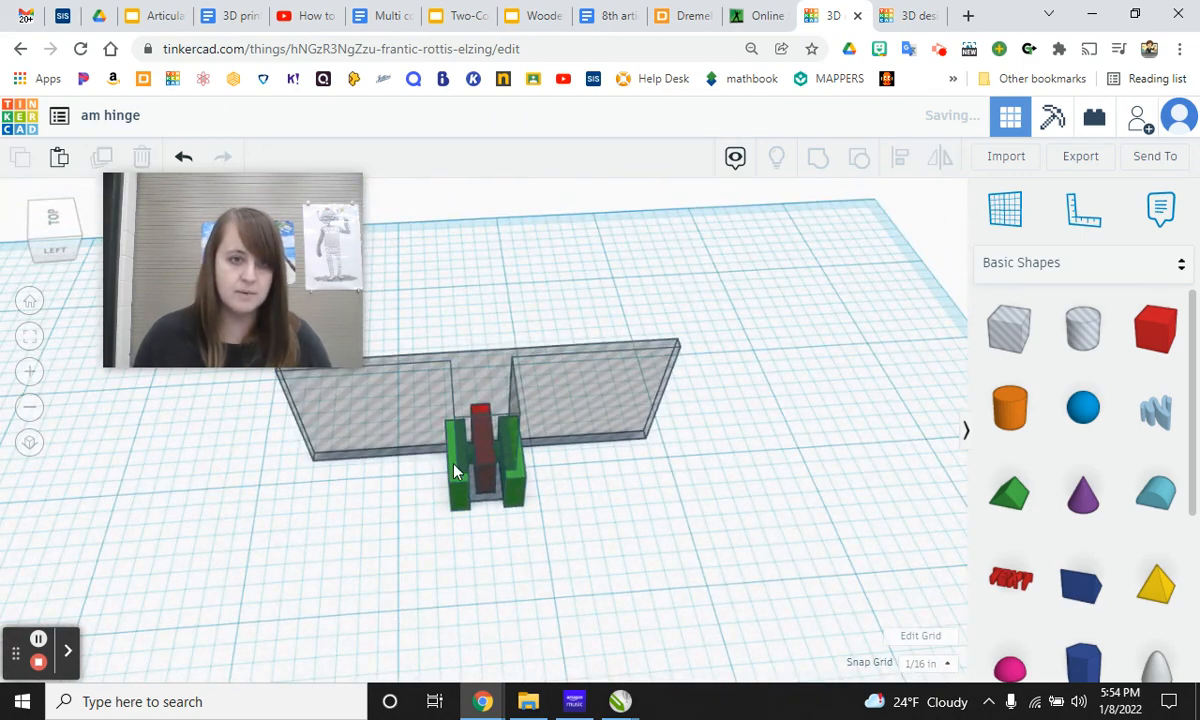
right_click_drag(514, 441, 680, 528)
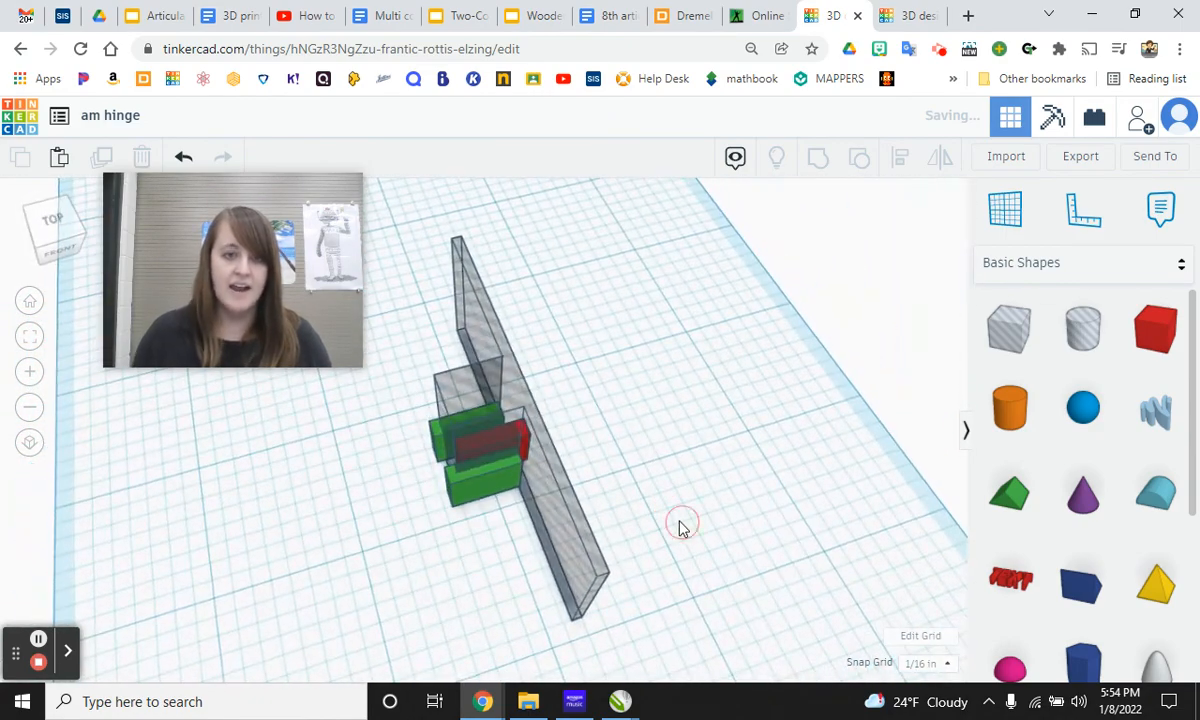